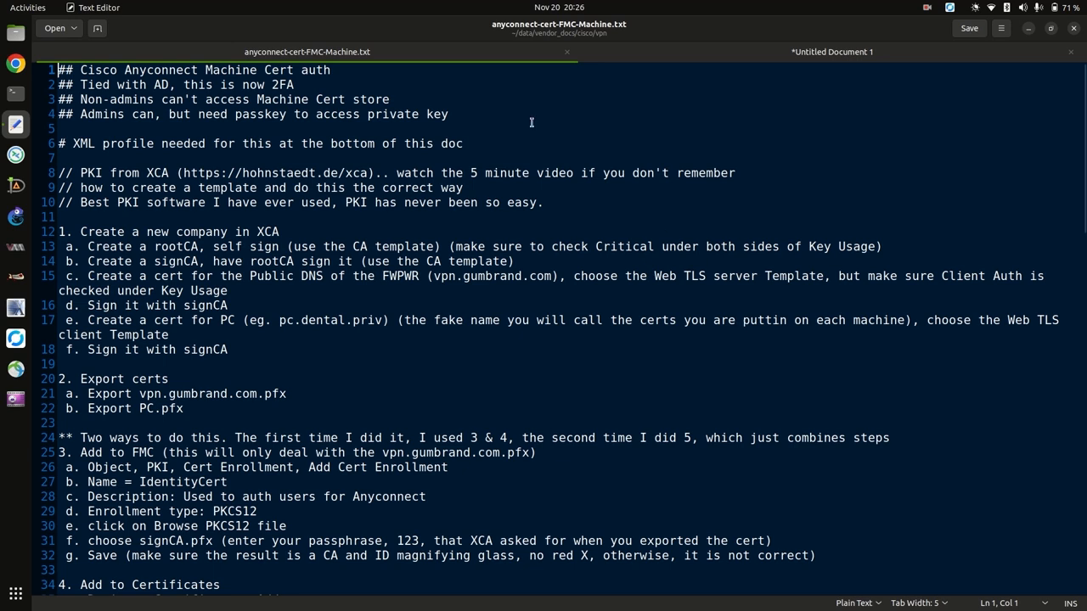
Highlight the XCA mentions on lines 8–10 of the guide, then switch to the Untitled Document 1 notes.
{"action": "double_click", "coordinate": [153, 173]}
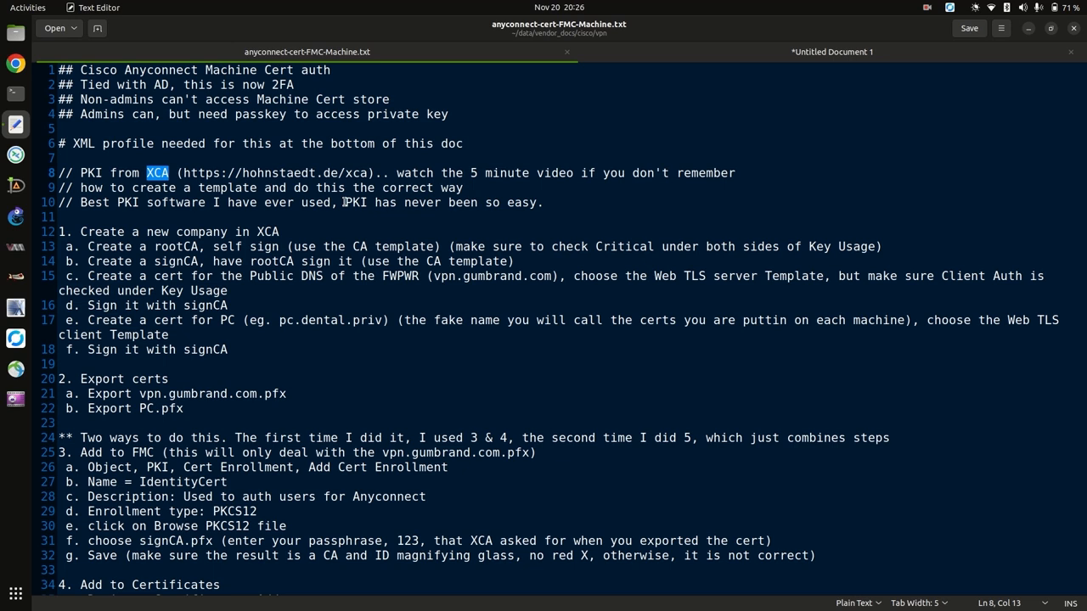
{"action": "left_click_drag", "start_coordinate": [344, 202], "coordinate": [314, 173]}
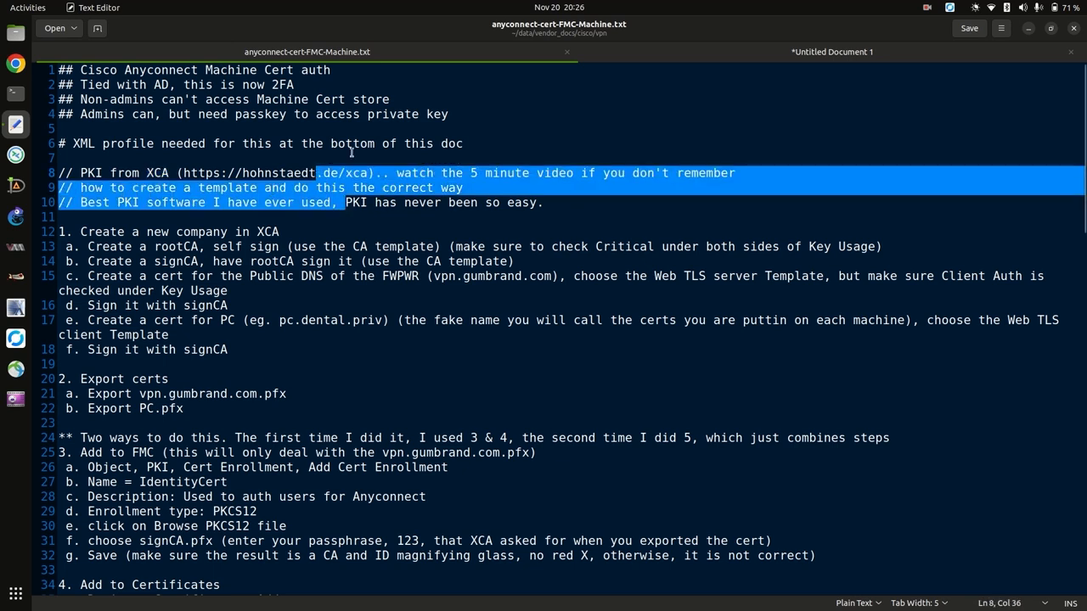
{"action": "left_click", "coordinate": [633, 57]}
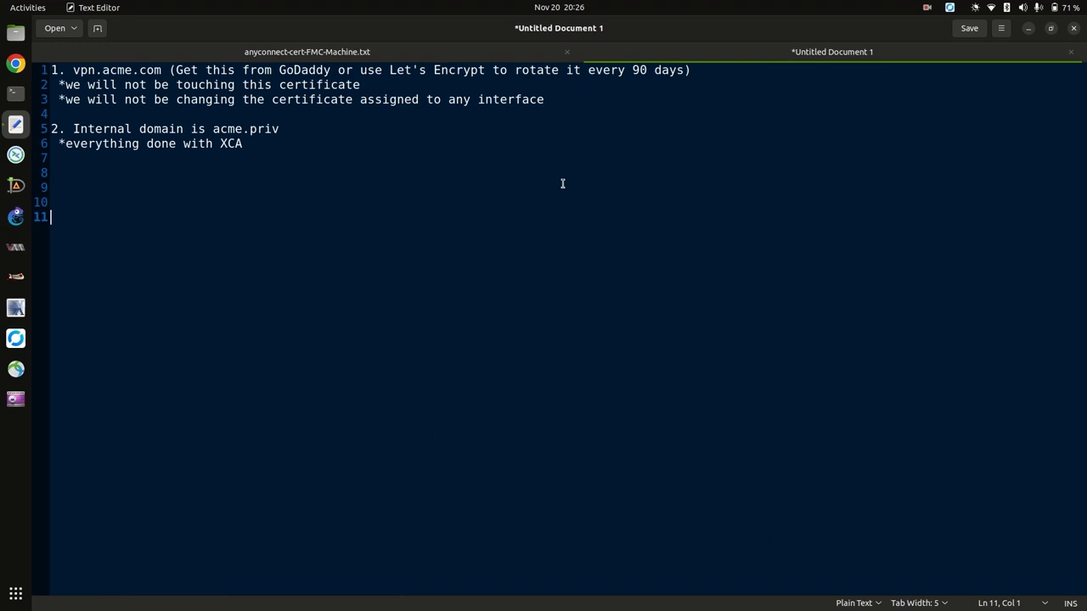
Highlight the GoDaddy/Let's Encrypt, internal domain and XCA notes, then return to anyconnect-cert-FMC-Machine.txt.
{"action": "left_click_drag", "start_coordinate": [278, 72], "coordinate": [486, 74]}
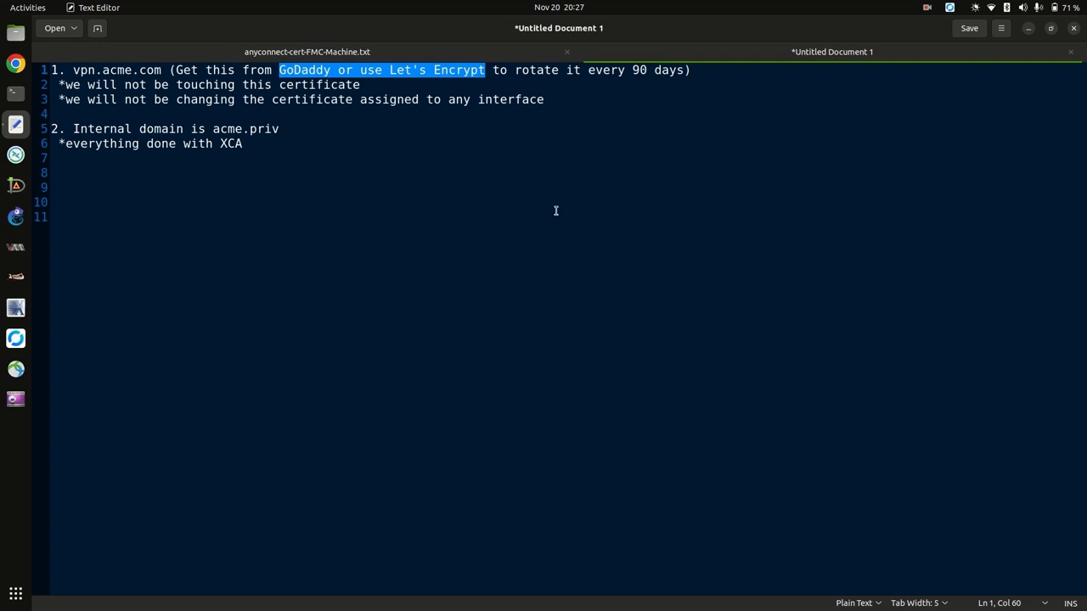
{"action": "left_click_drag", "start_coordinate": [258, 156], "coordinate": [141, 119]}
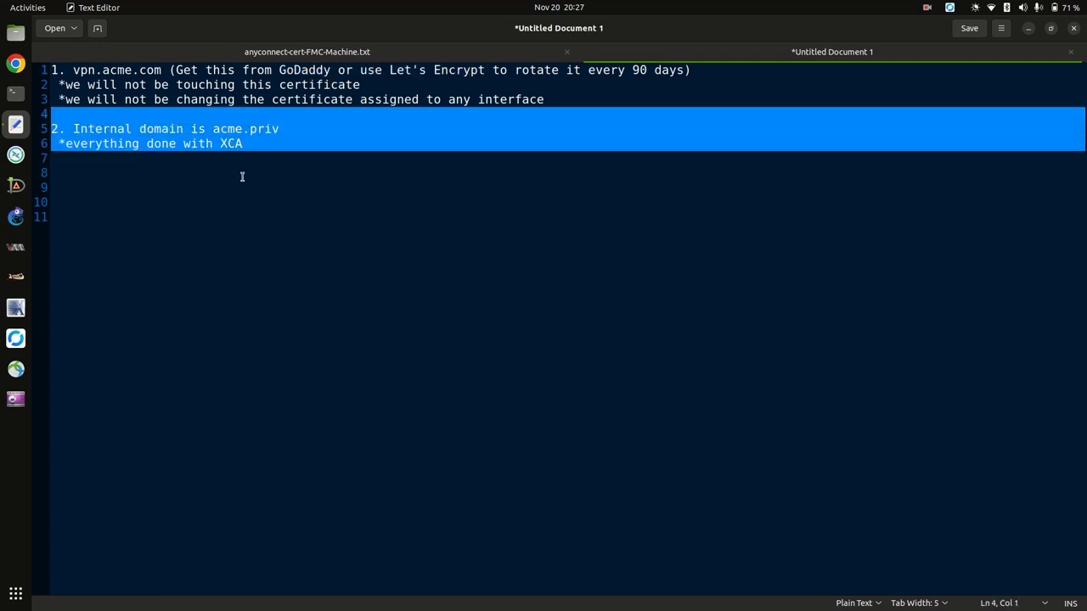
{"action": "triple_click", "coordinate": [163, 143]}
{"action": "left_click", "coordinate": [418, 56]}
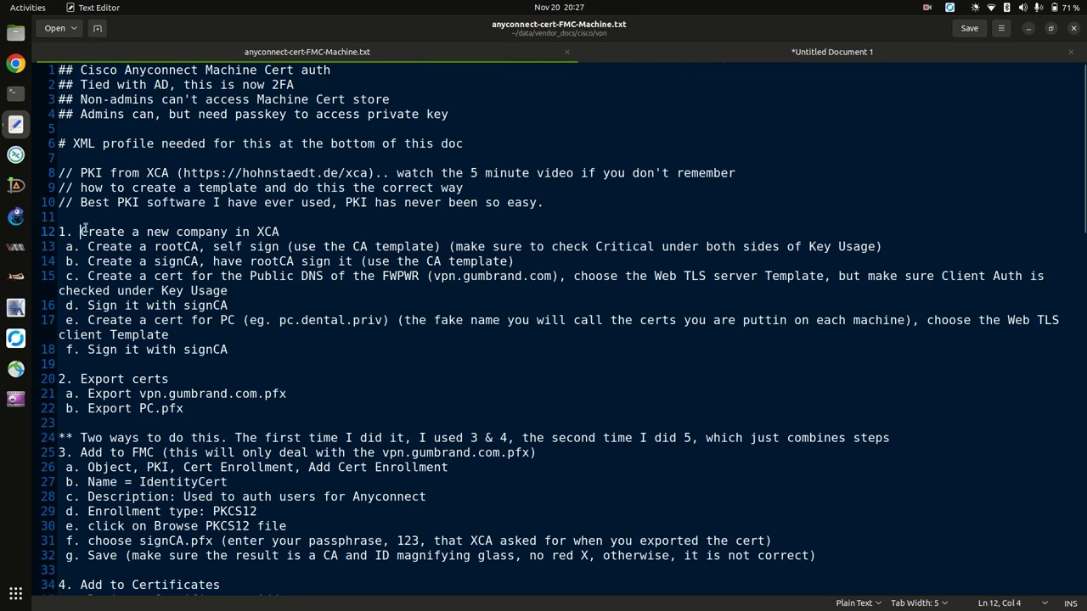
Highlight the guide's create-company, watch-video and rootCA self-sign lines, then launch XCA.
{"action": "left_click_drag", "start_coordinate": [81, 231], "coordinate": [257, 231]}
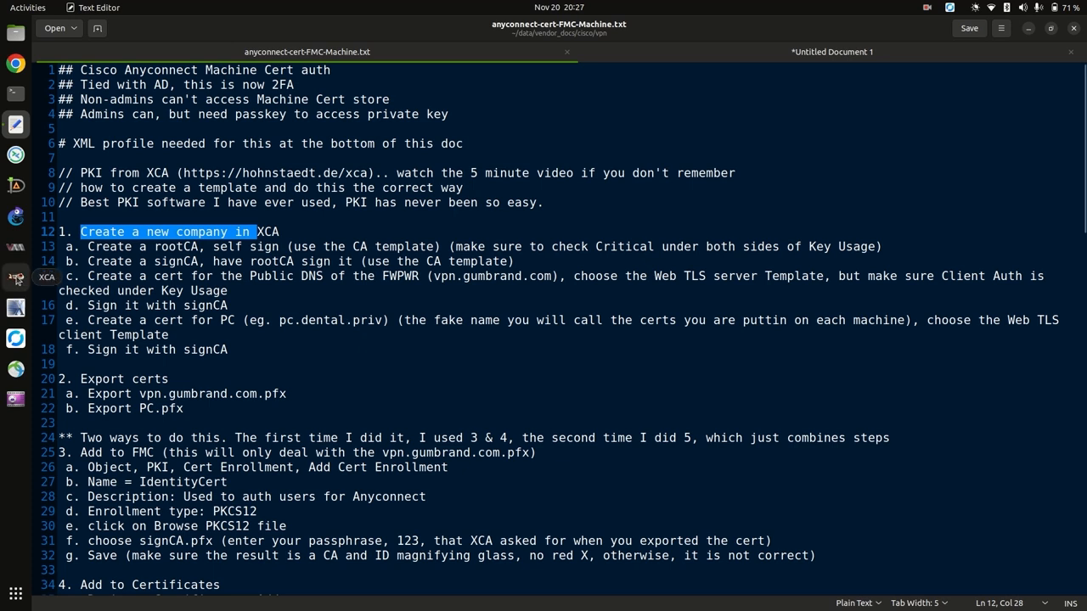
{"action": "left_click_drag", "start_coordinate": [178, 172], "coordinate": [698, 176]}
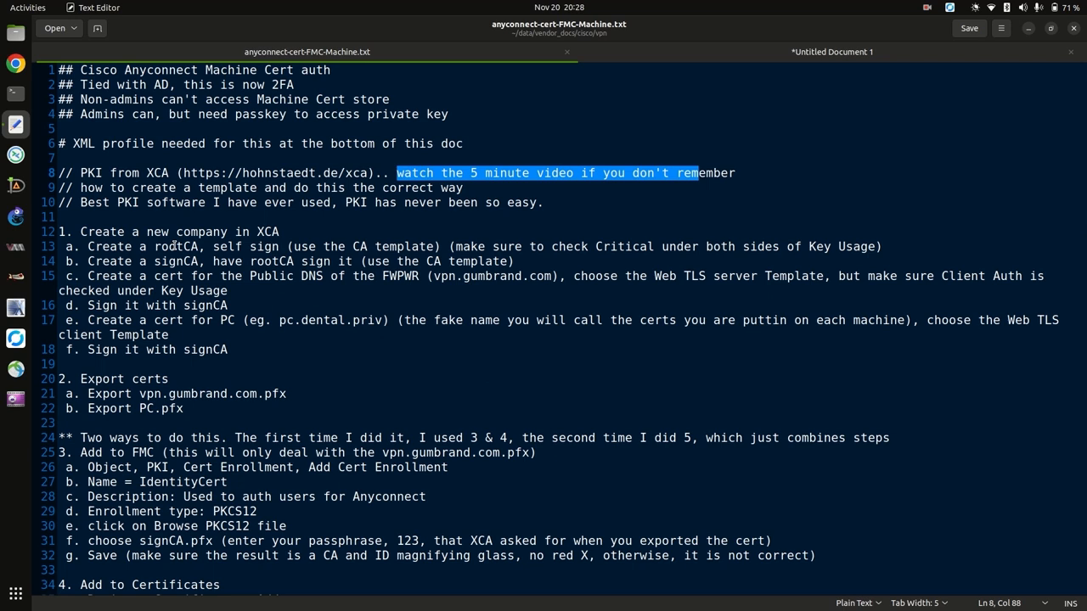
{"action": "left_click_drag", "start_coordinate": [159, 246], "coordinate": [280, 247]}
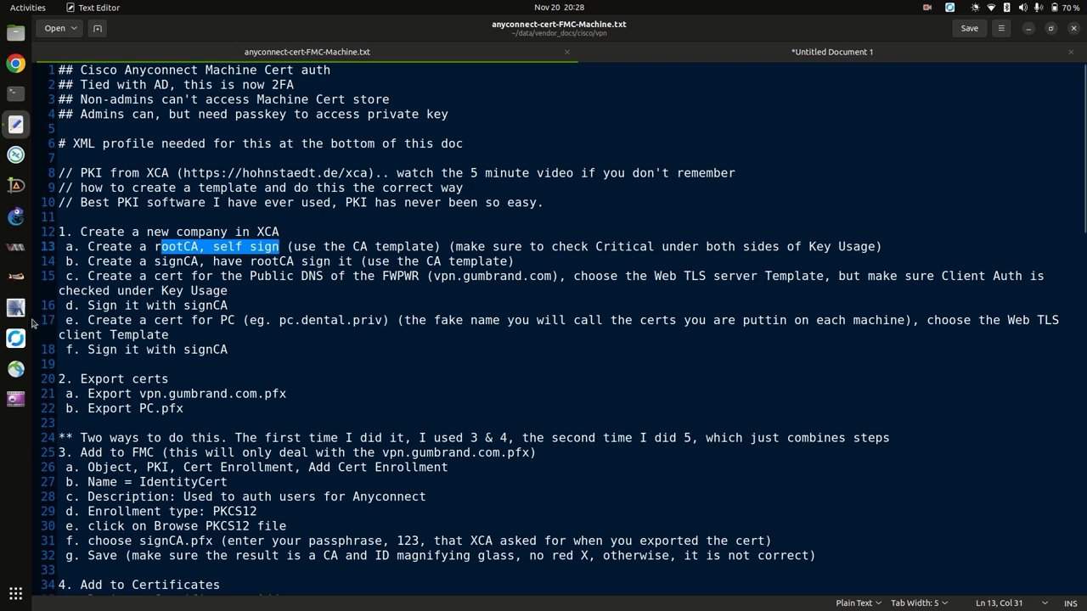
{"action": "left_click", "coordinate": [20, 276]}
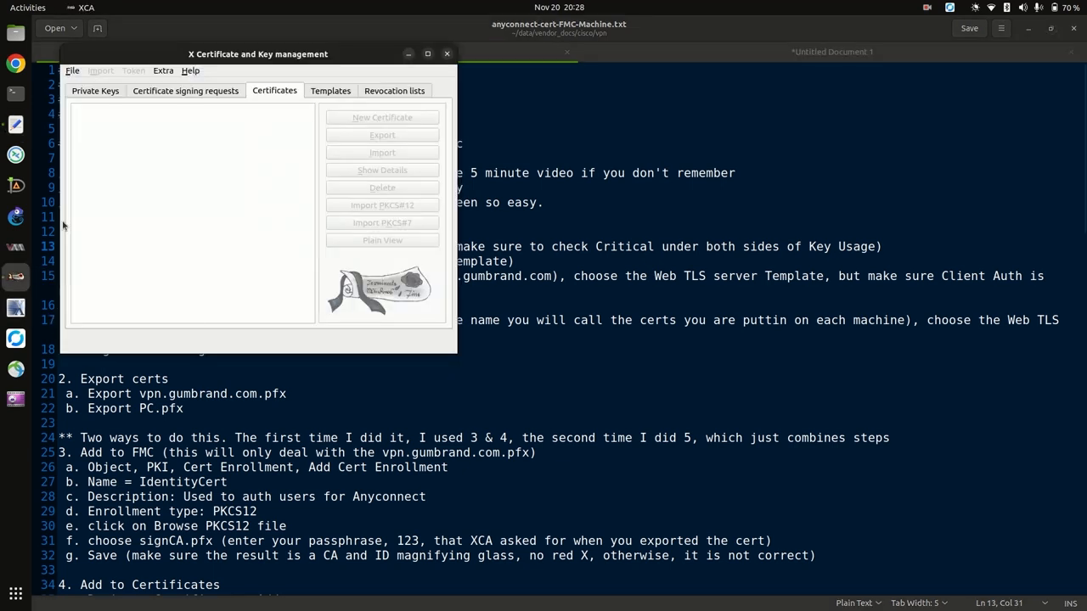
Create a new XCA database named dental.priv in the nested tmp/tmp folder.
{"action": "left_click", "coordinate": [72, 71]}
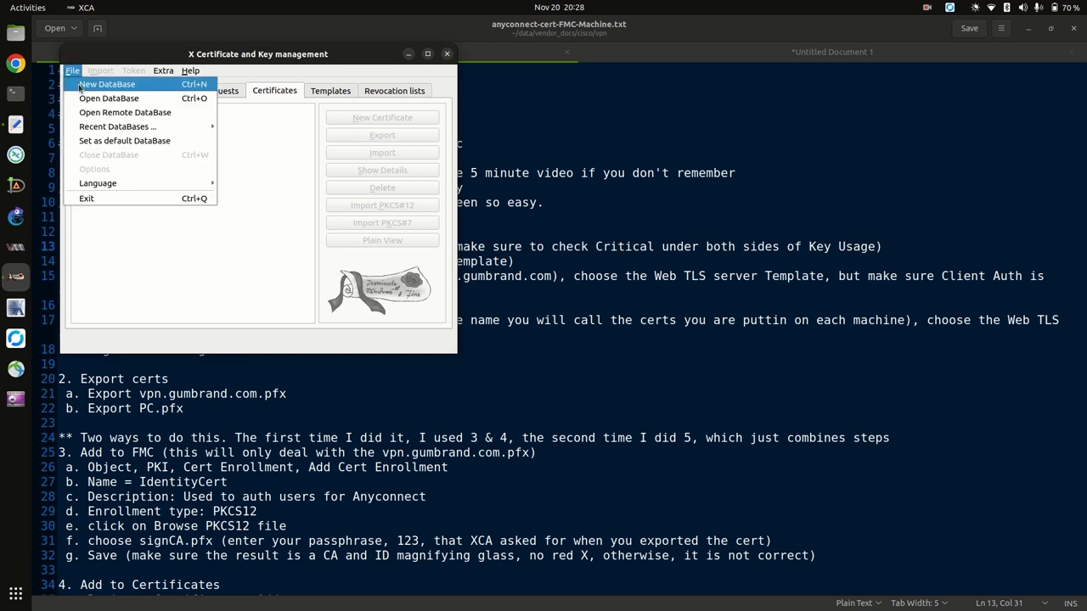
{"action": "left_click", "coordinate": [81, 86]}
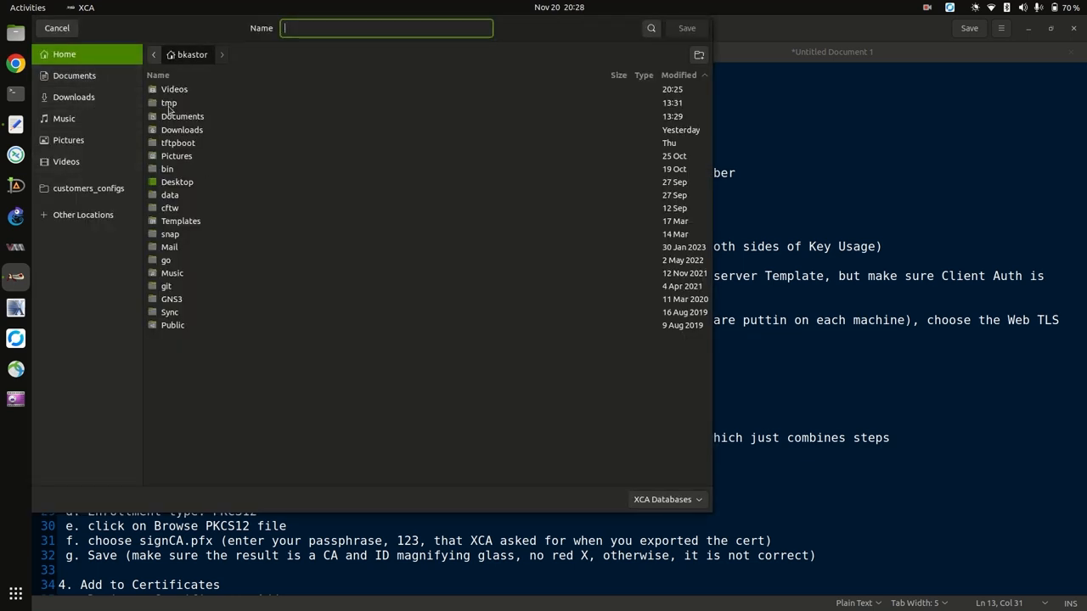
{"action": "double_click", "coordinate": [169, 108]}
{"action": "double_click", "coordinate": [170, 91]}
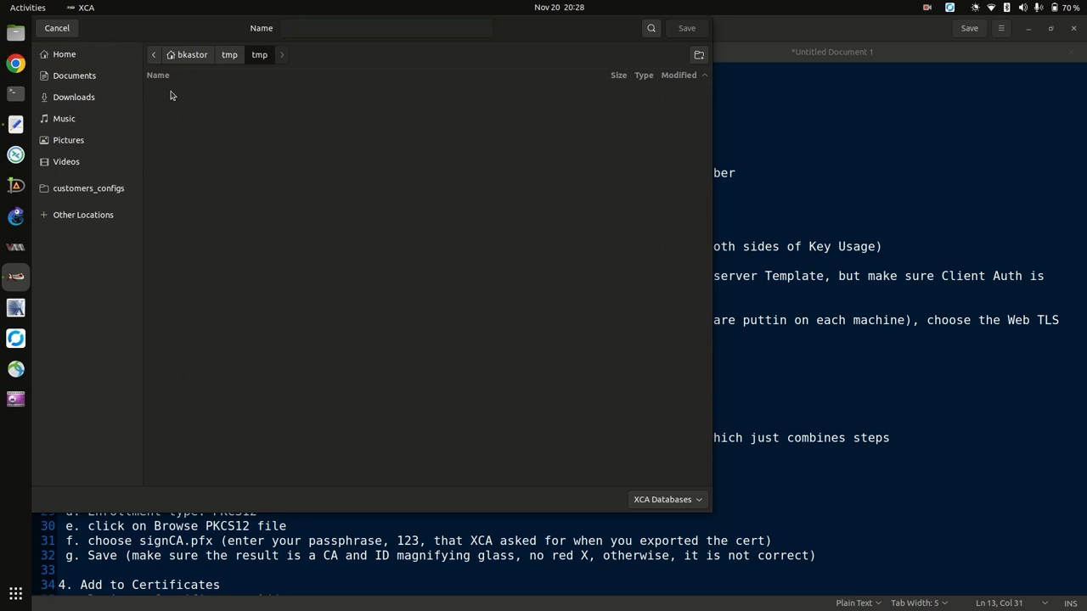
{"action": "left_click", "coordinate": [317, 28]}
{"action": "type", "text": "dental"}
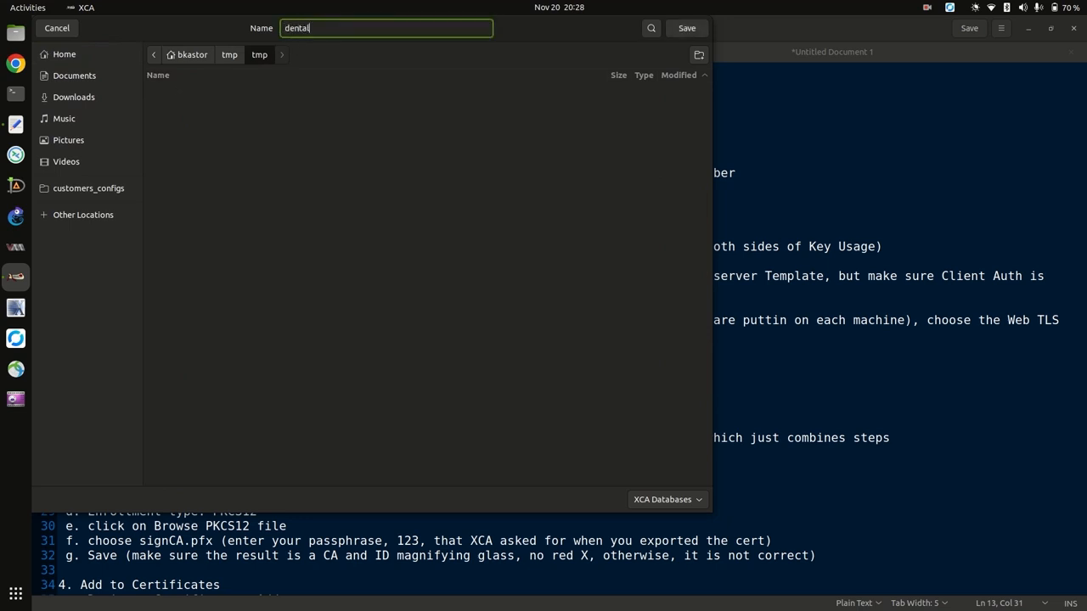
{"action": "type", "text": ".priv"}
{"action": "left_click", "coordinate": [686, 30]}
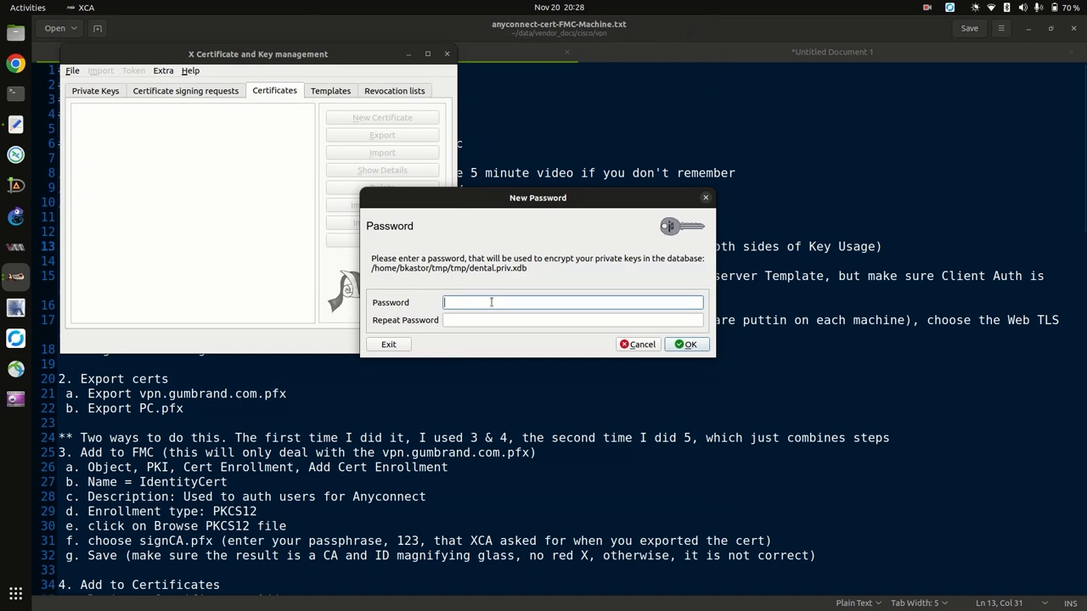
Set and confirm the database password, enlarge the window and show the Templates list.
{"action": "type", "text": "12345"}
{"action": "key", "text": "Tab"}
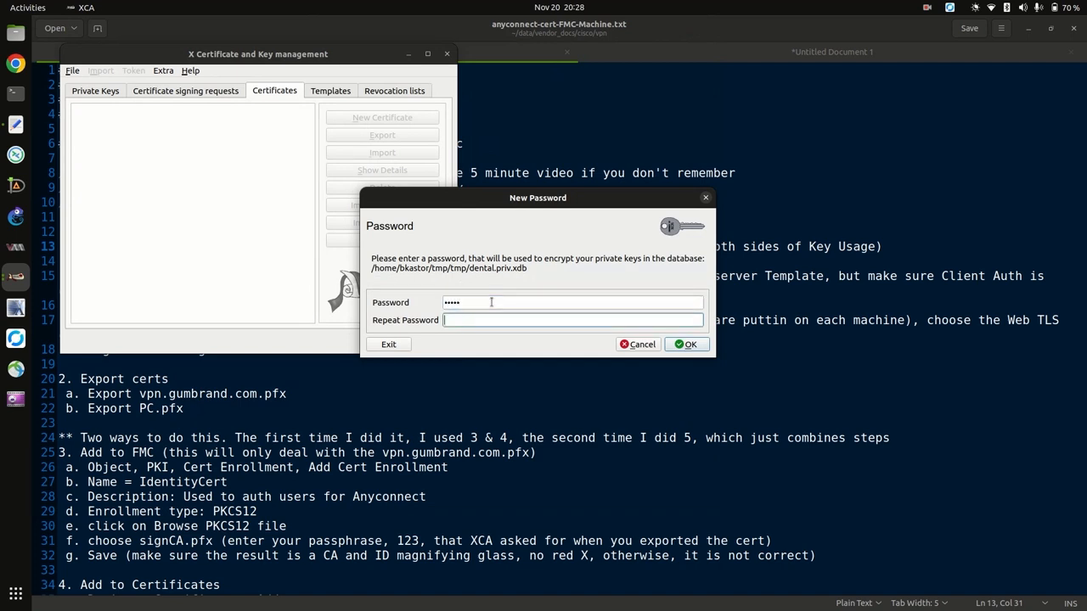
{"action": "type", "text": "12345"}
{"action": "left_click", "coordinate": [687, 344]}
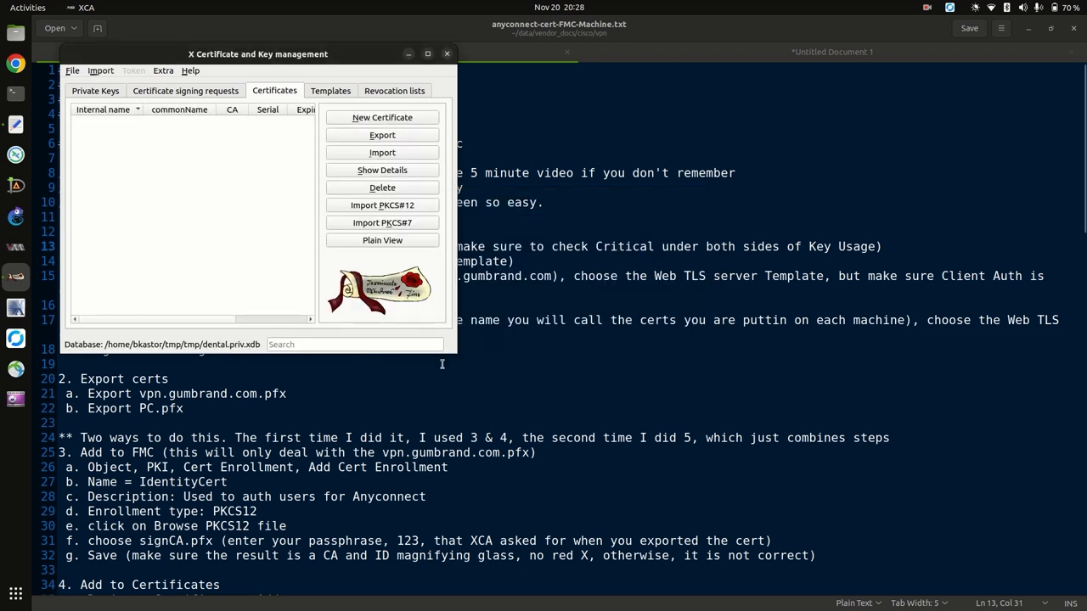
{"action": "left_click_drag", "start_coordinate": [456, 351], "coordinate": [779, 371]}
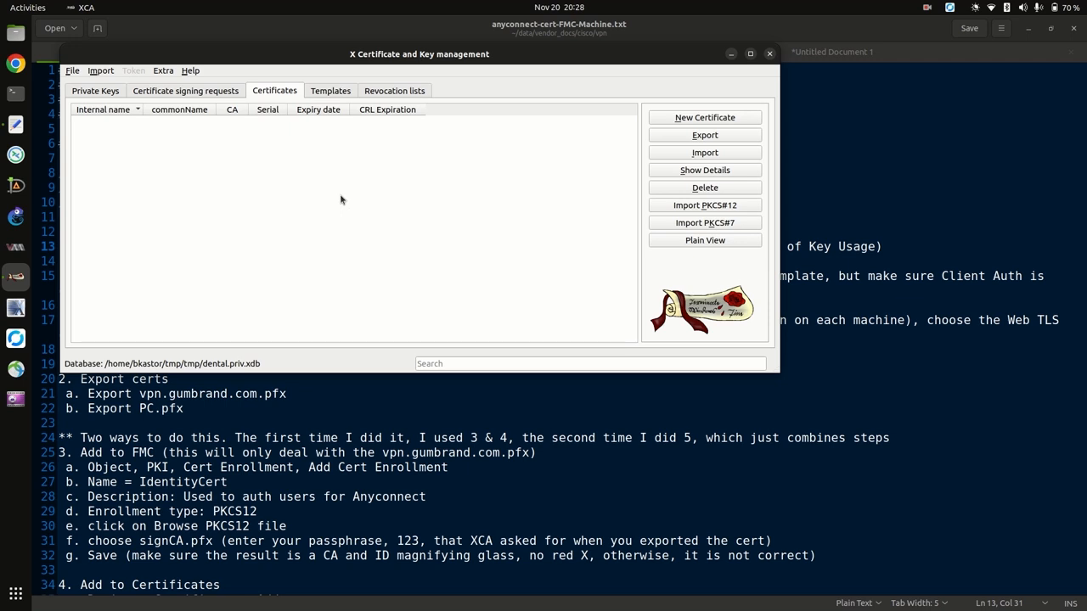
{"action": "left_click", "coordinate": [330, 92]}
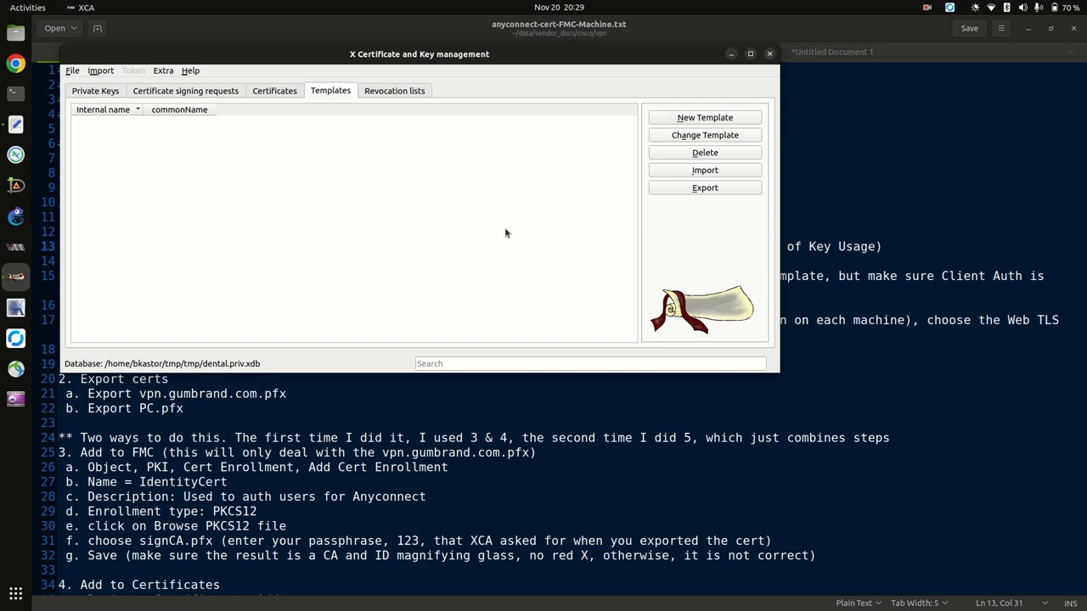
Start a new empty template and name it US-dental-priv.
{"action": "left_click", "coordinate": [680, 124]}
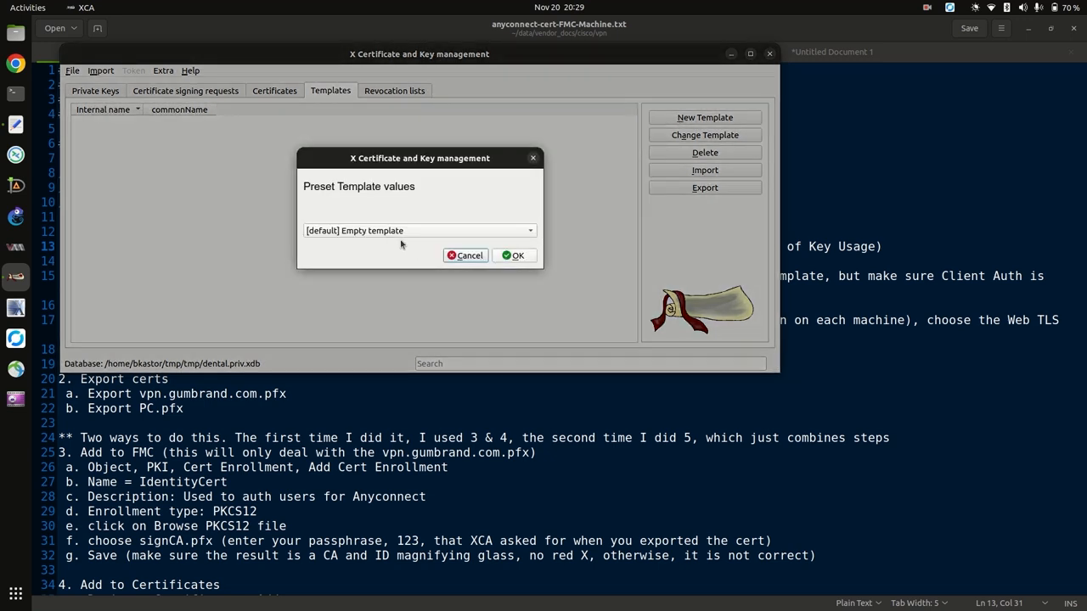
{"action": "left_click", "coordinate": [513, 255]}
{"action": "left_click", "coordinate": [333, 135]}
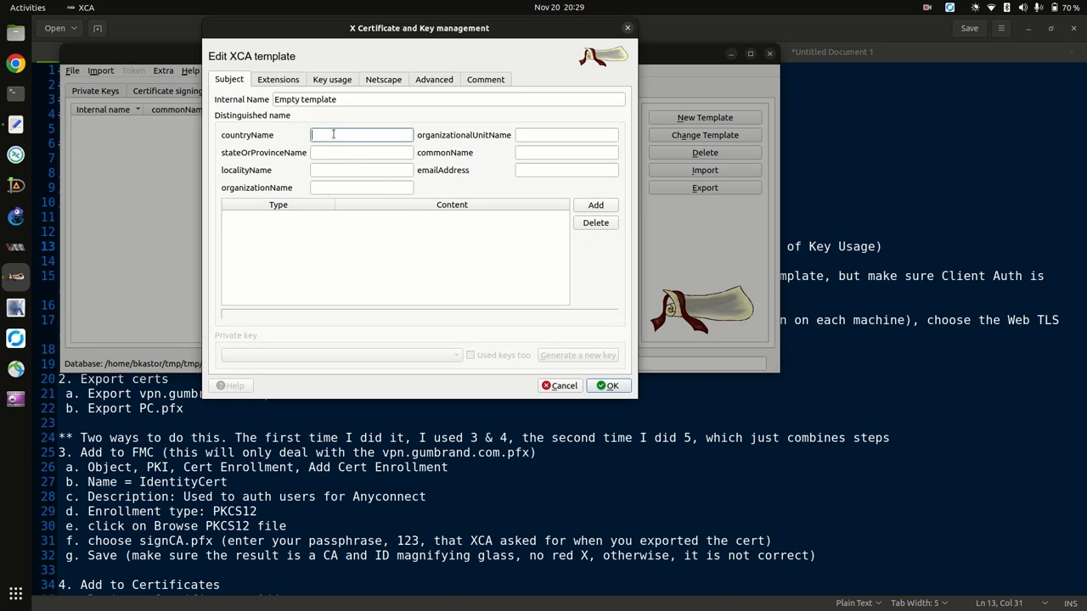
{"action": "triple_click", "coordinate": [353, 99]}
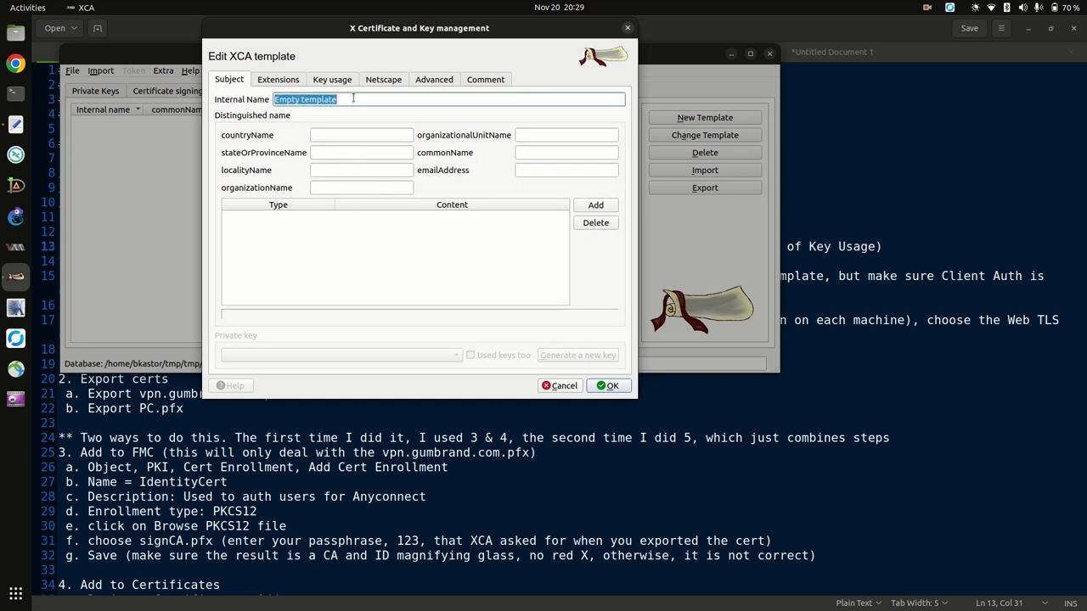
{"action": "type", "text": "US"}
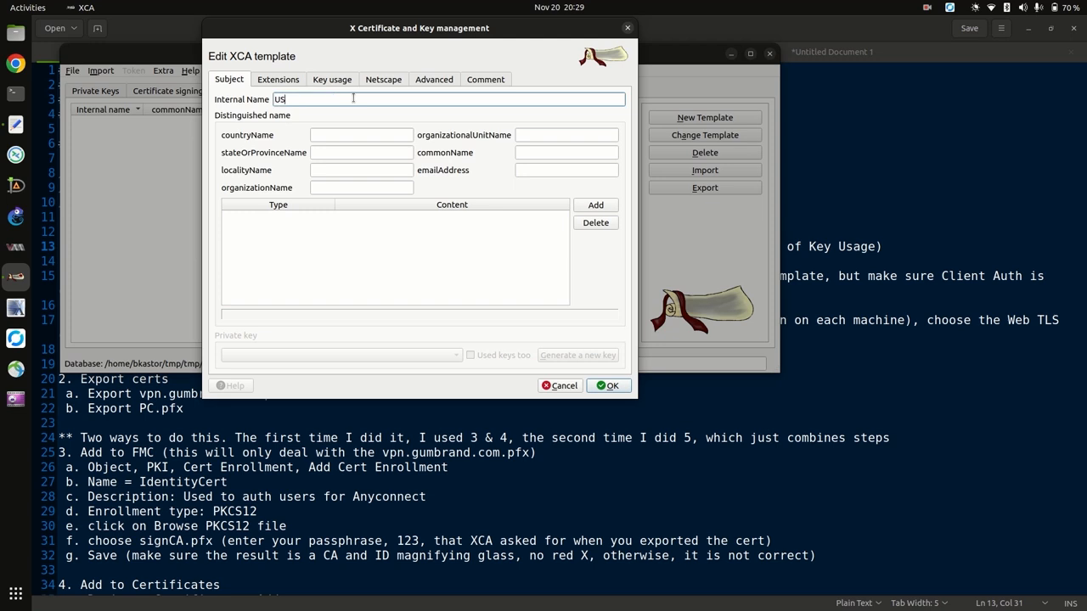
{"action": "type", "text": "-denta-priv"}
{"action": "left_click", "coordinate": [329, 136]}
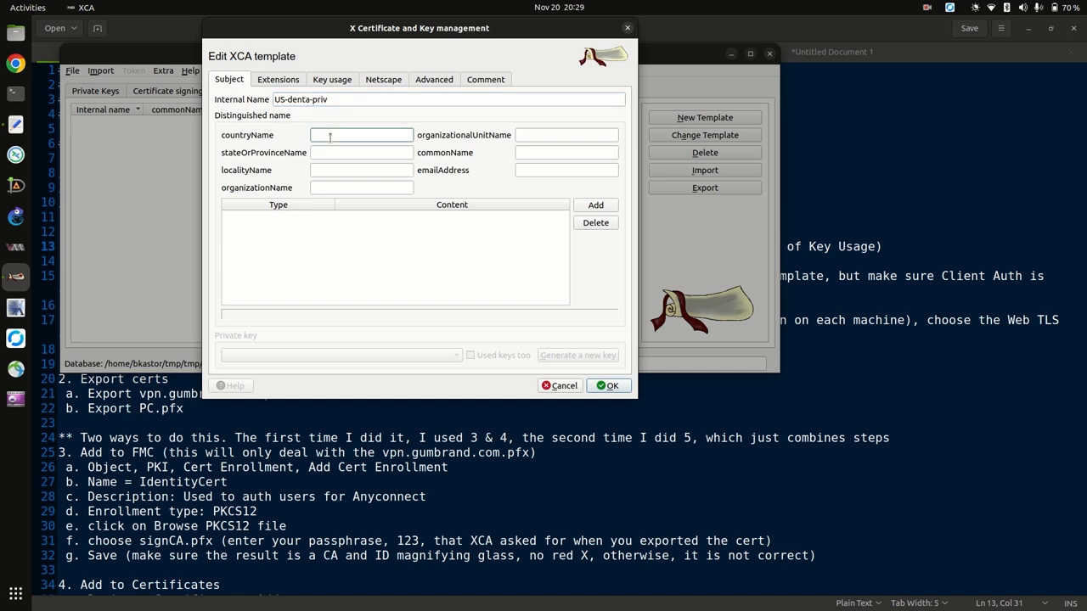
{"action": "left_click", "coordinate": [307, 100]}
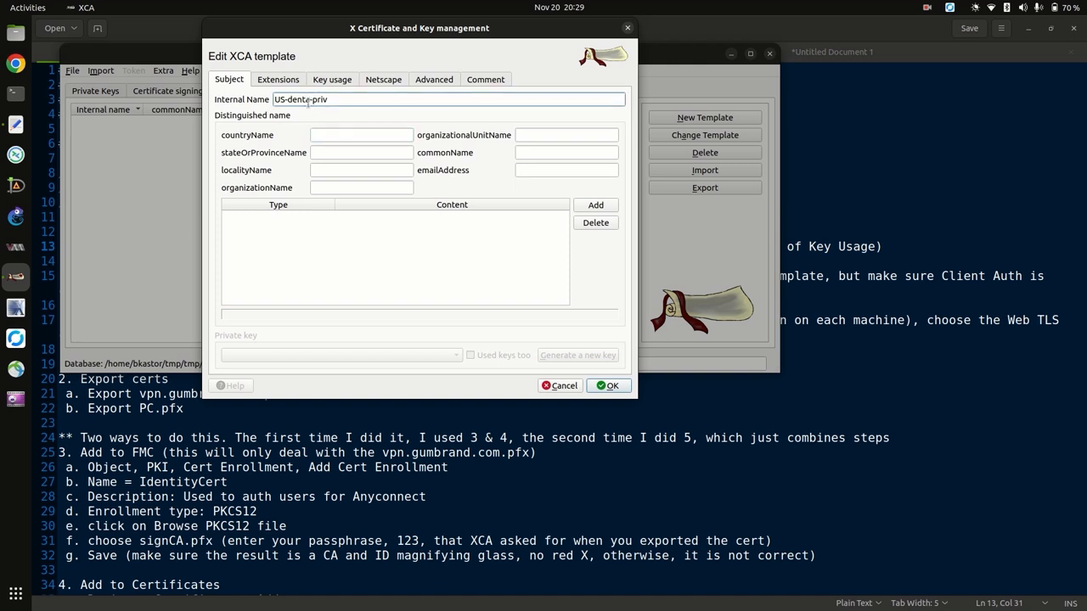
{"action": "type", "text": "l"}
Fill the subject with country Us, state IL, locality Chicago, organization Dental, and save the template.
{"action": "left_click", "coordinate": [331, 135]}
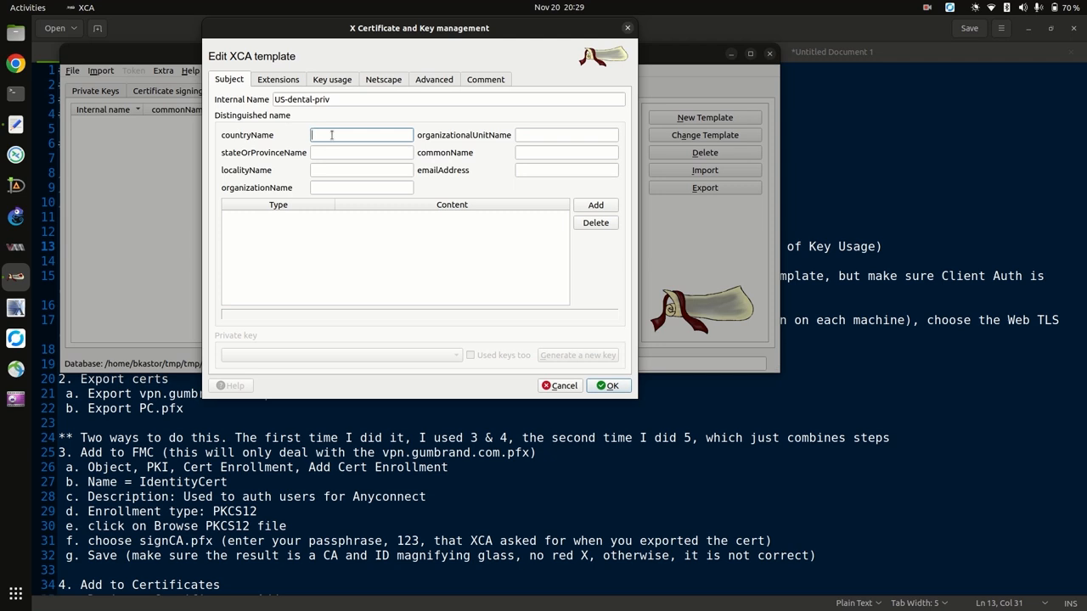
{"action": "type", "text": "Us"}
{"action": "key", "text": "Tab"}
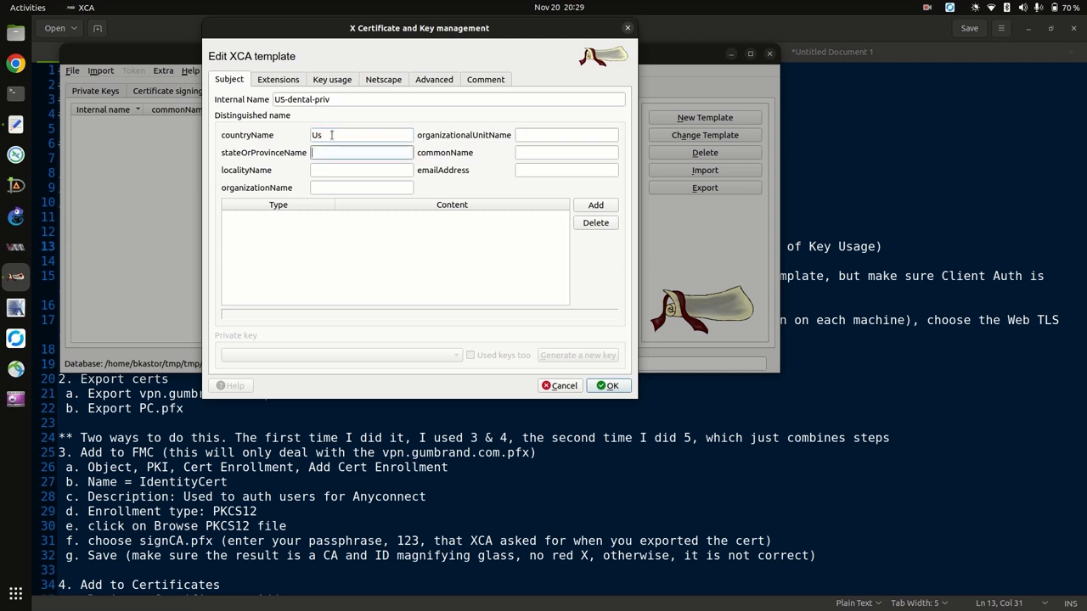
{"action": "type", "text": "IL"}
{"action": "key", "text": "Tab"}
{"action": "type", "text": "Chicago"}
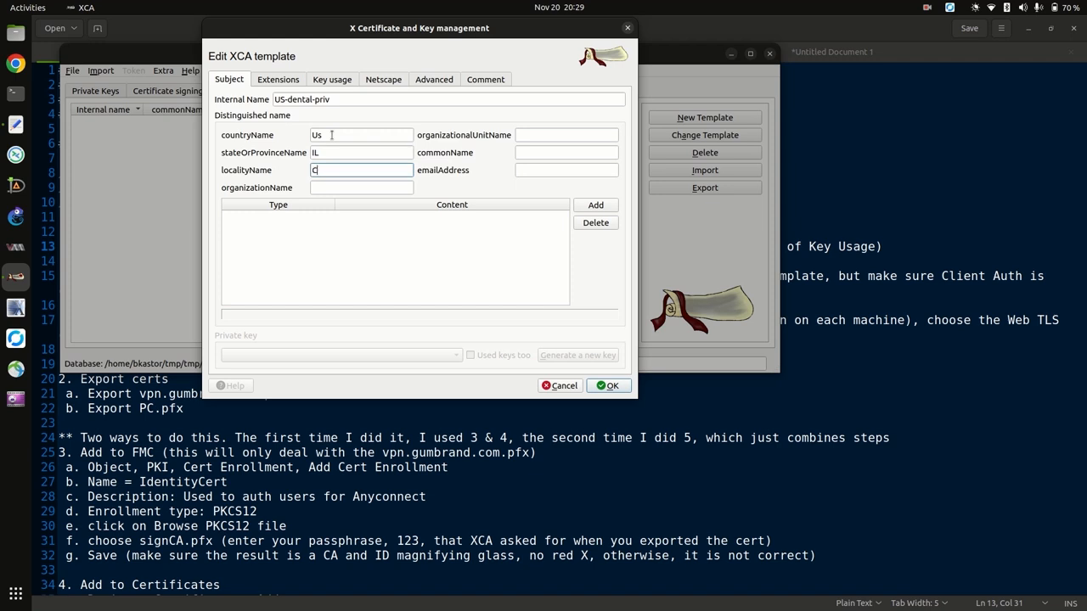
{"action": "key", "text": "Tab"}
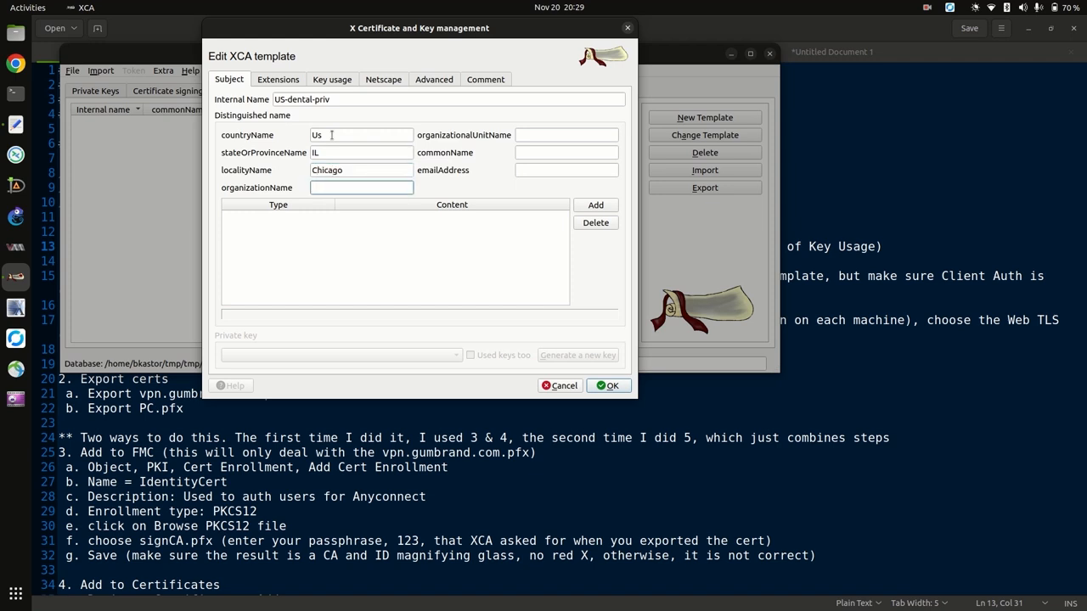
{"action": "type", "text": "Dental"}
{"action": "key", "text": "Tab"}
{"action": "key", "text": "Tab"}
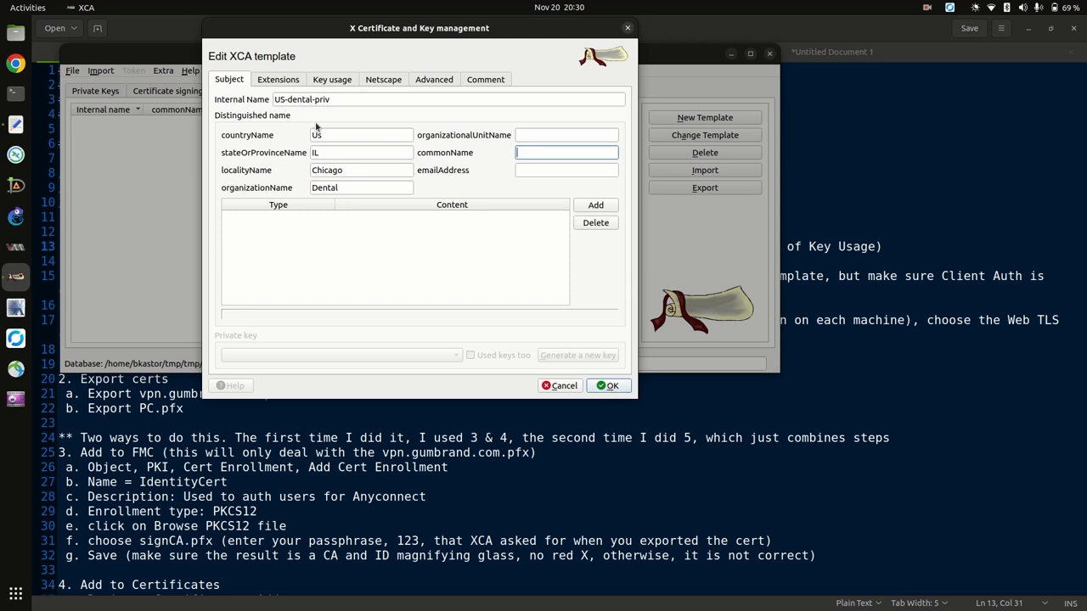
{"action": "left_click", "coordinate": [600, 383]}
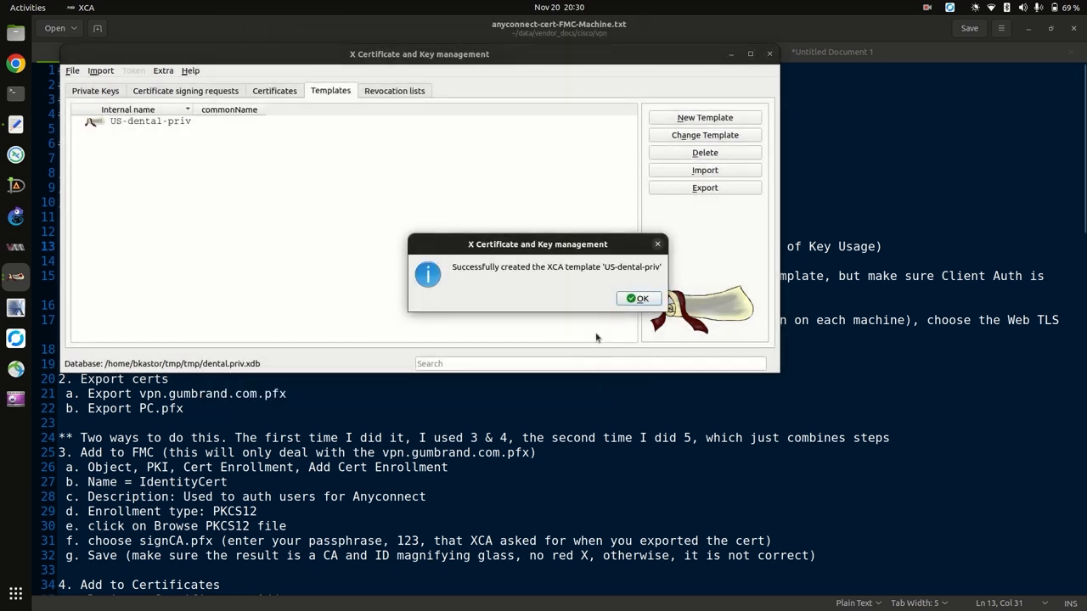
Start a new certificate on the Certificates tab, keeping SHA 256 as the signature algorithm.
{"action": "left_click", "coordinate": [637, 298]}
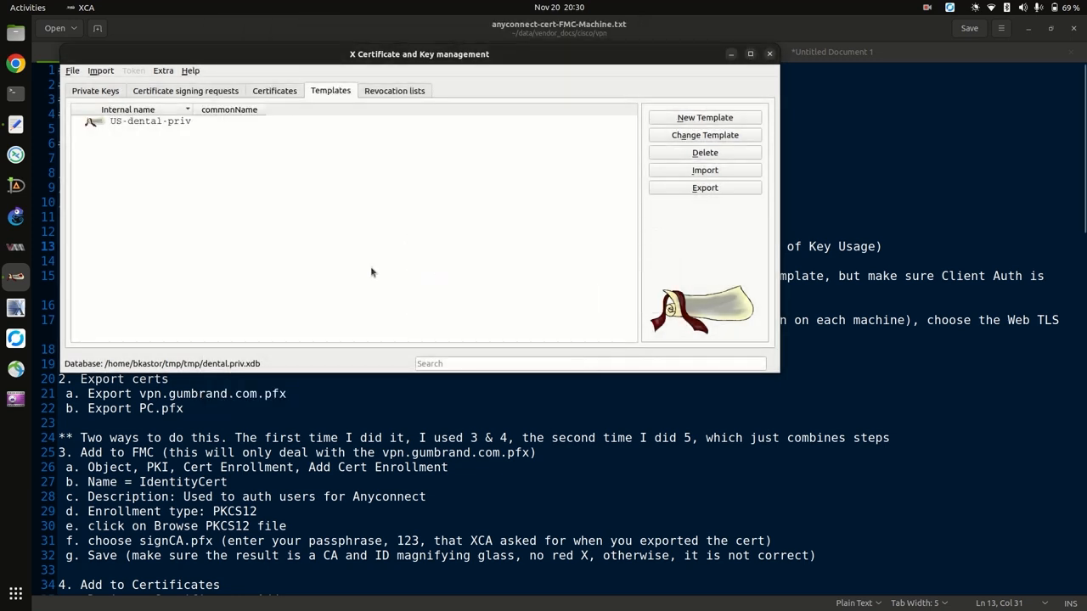
{"action": "left_click", "coordinate": [270, 93]}
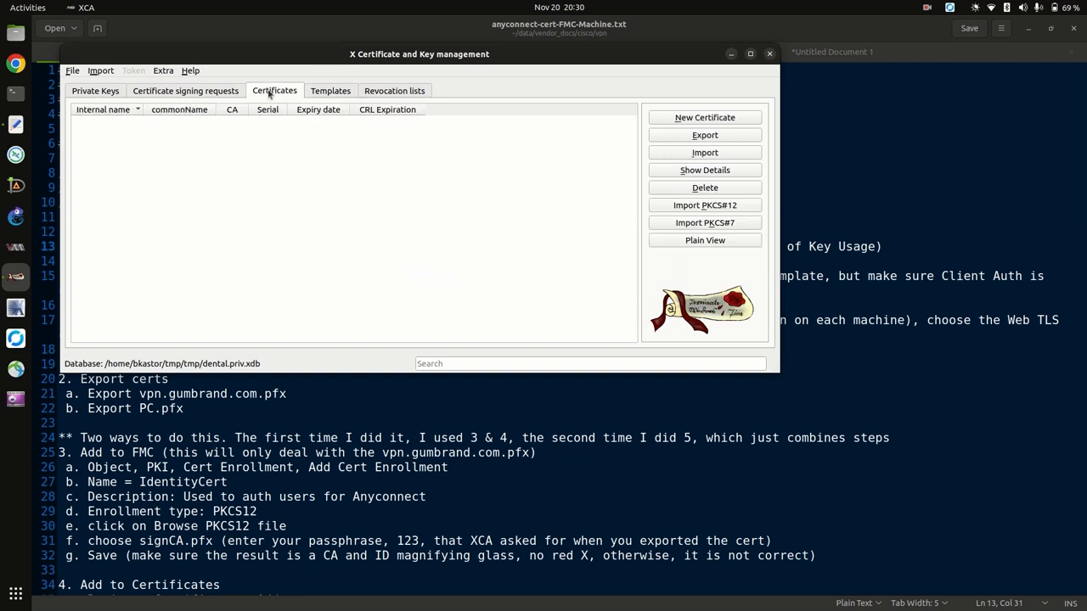
{"action": "left_click", "coordinate": [718, 121]}
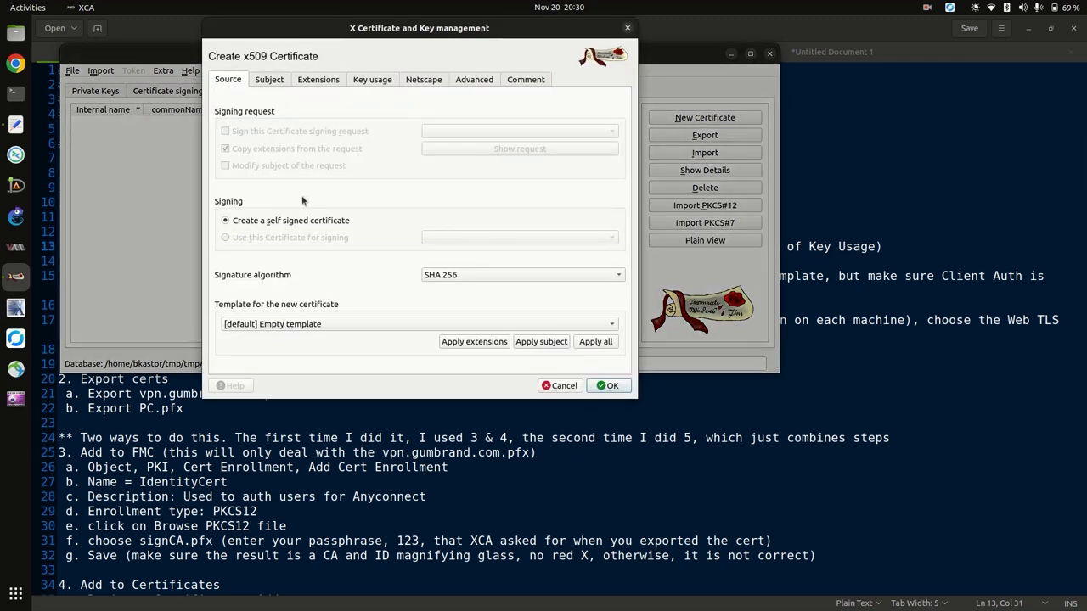
{"action": "left_click", "coordinate": [510, 280]}
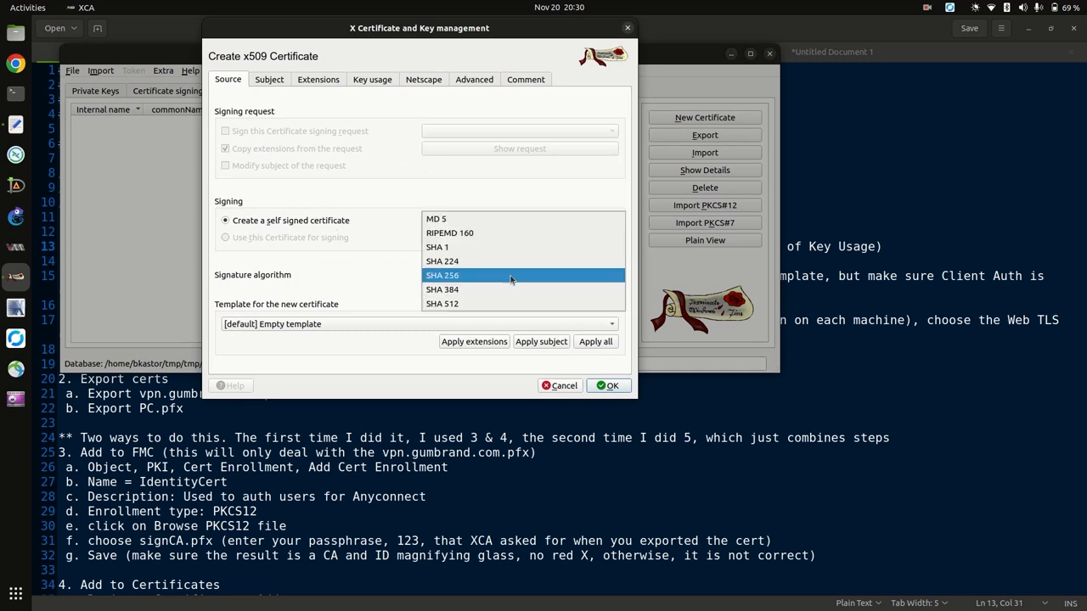
{"action": "left_click", "coordinate": [450, 280]}
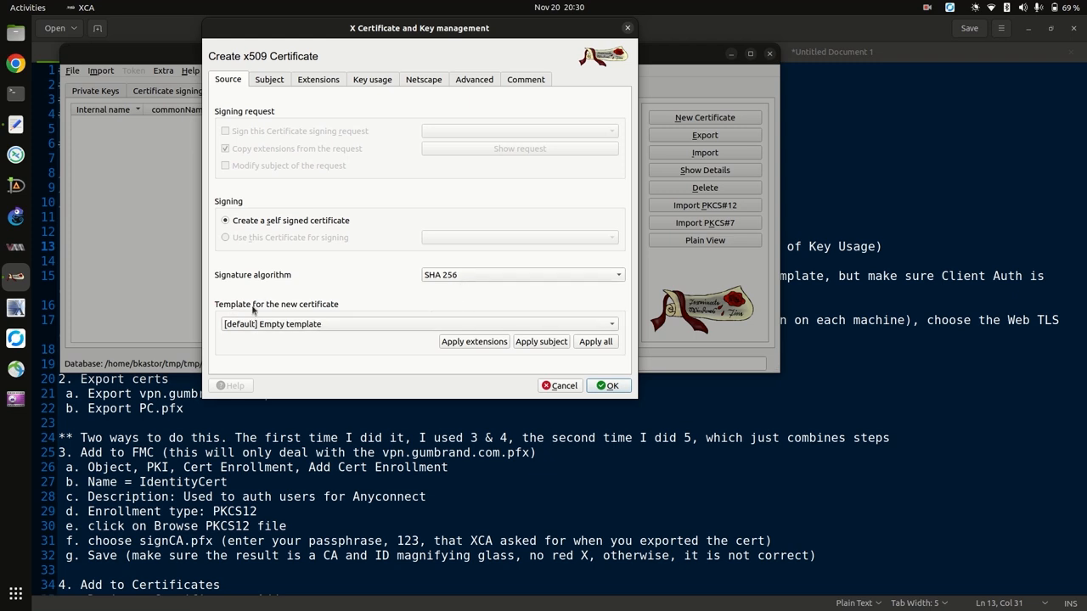
Select the [default] CA template and look over the Extensions and Key usage settings.
{"action": "left_click", "coordinate": [349, 325]}
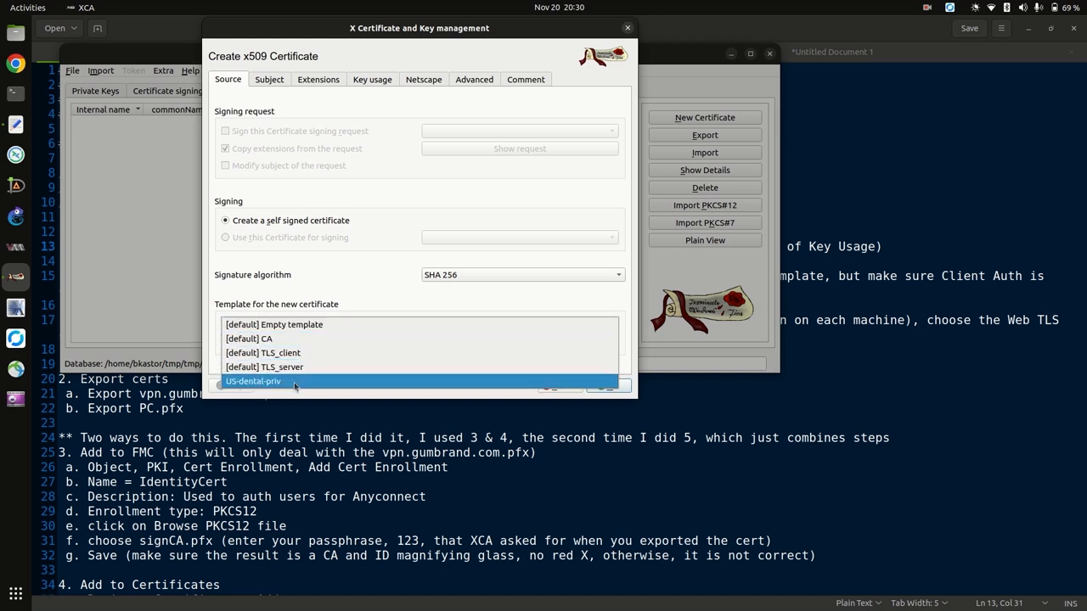
{"action": "left_click", "coordinate": [345, 290]}
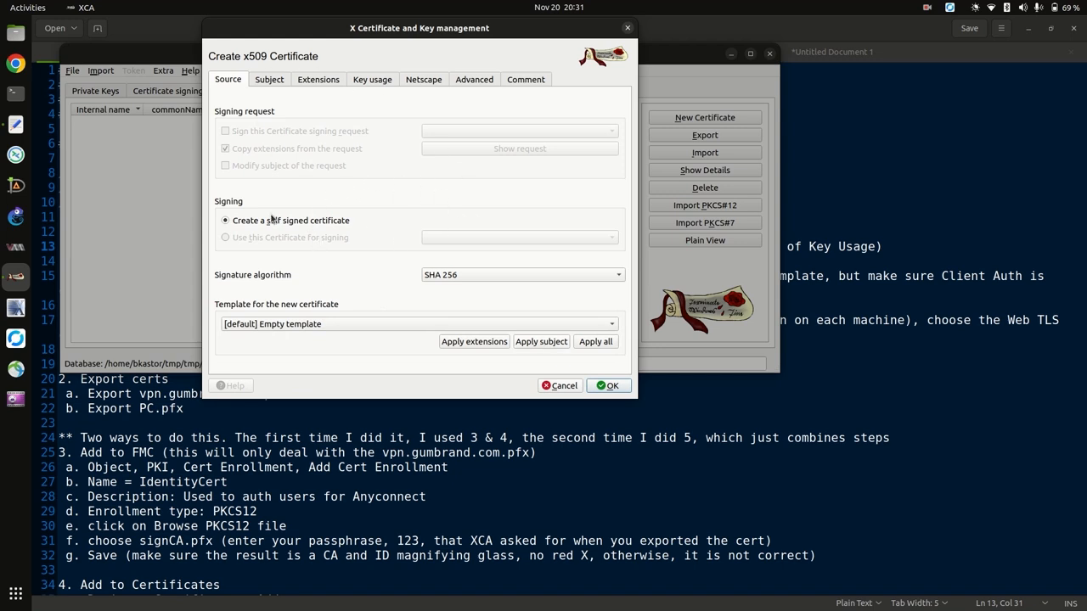
{"action": "left_click", "coordinate": [316, 327]}
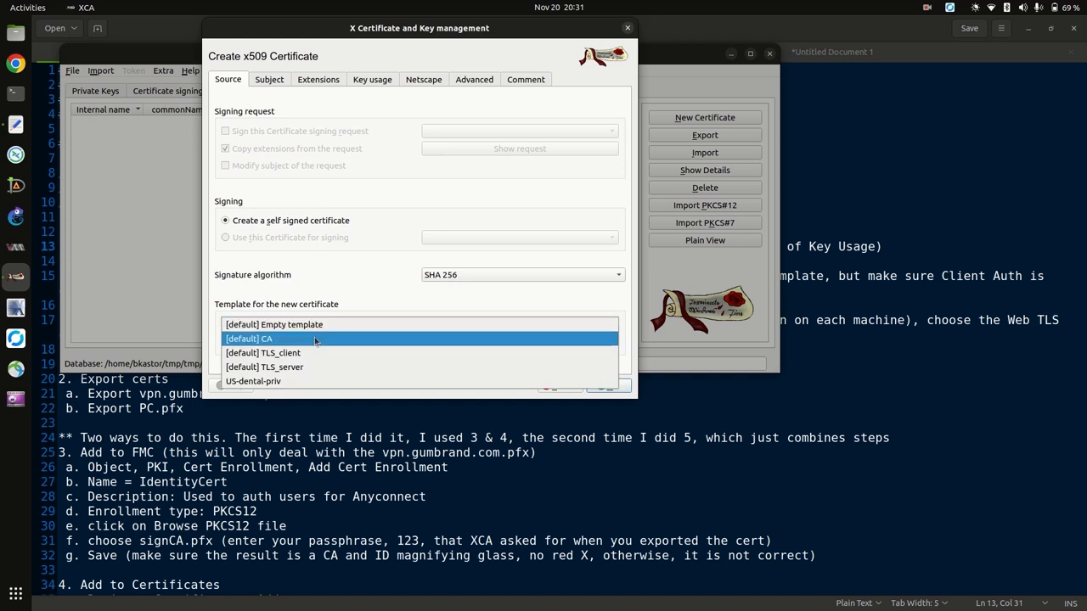
{"action": "left_click", "coordinate": [314, 340]}
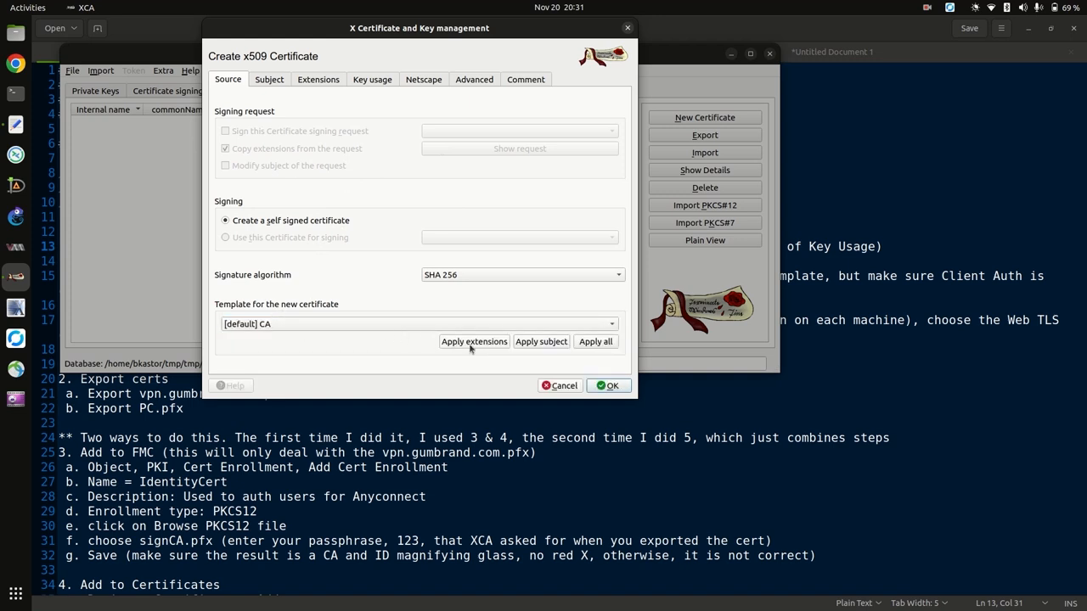
{"action": "left_click", "coordinate": [331, 80]}
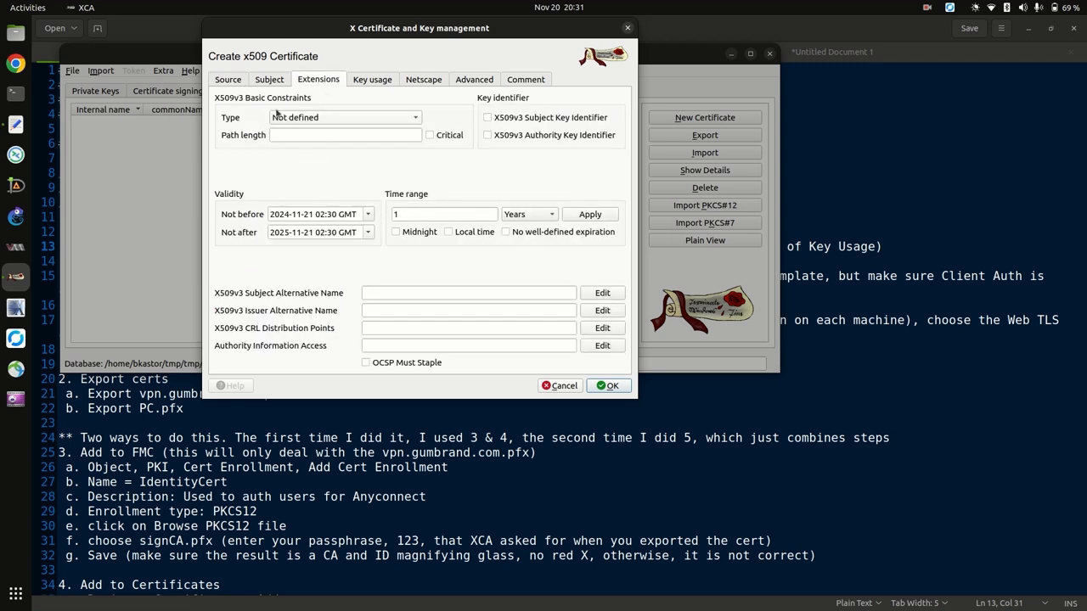
{"action": "left_click", "coordinate": [382, 83]}
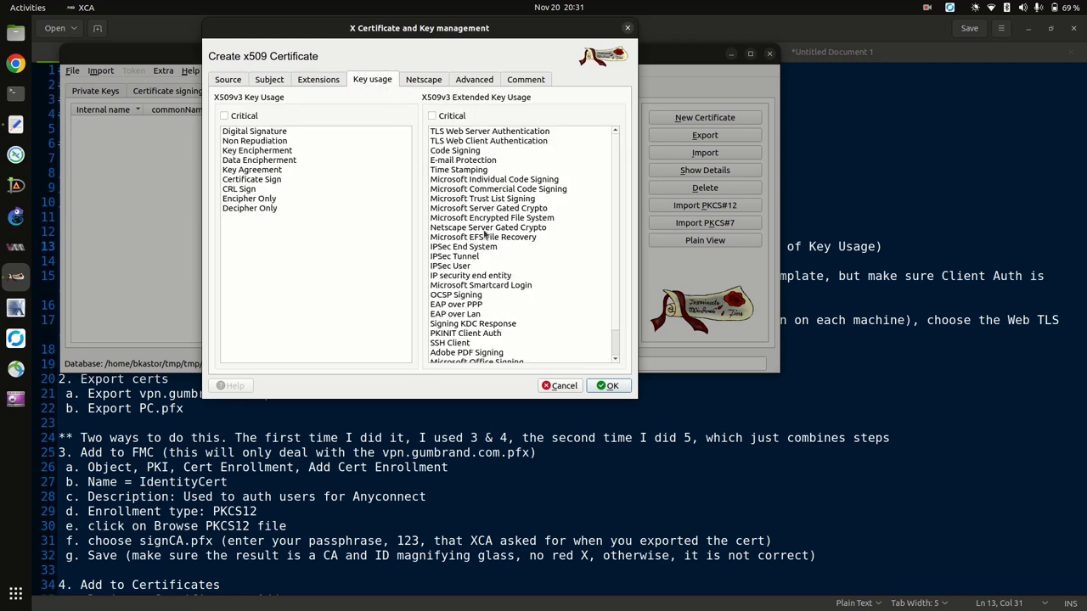
{"action": "left_click", "coordinate": [222, 80]}
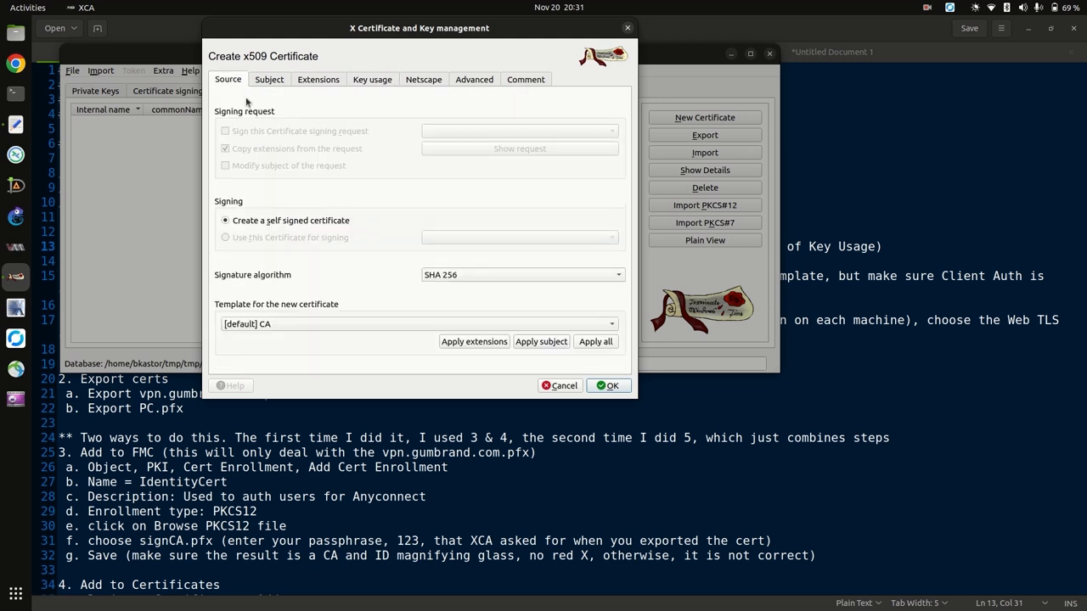
{"action": "left_click", "coordinate": [366, 81]}
{"action": "left_click", "coordinate": [316, 80]}
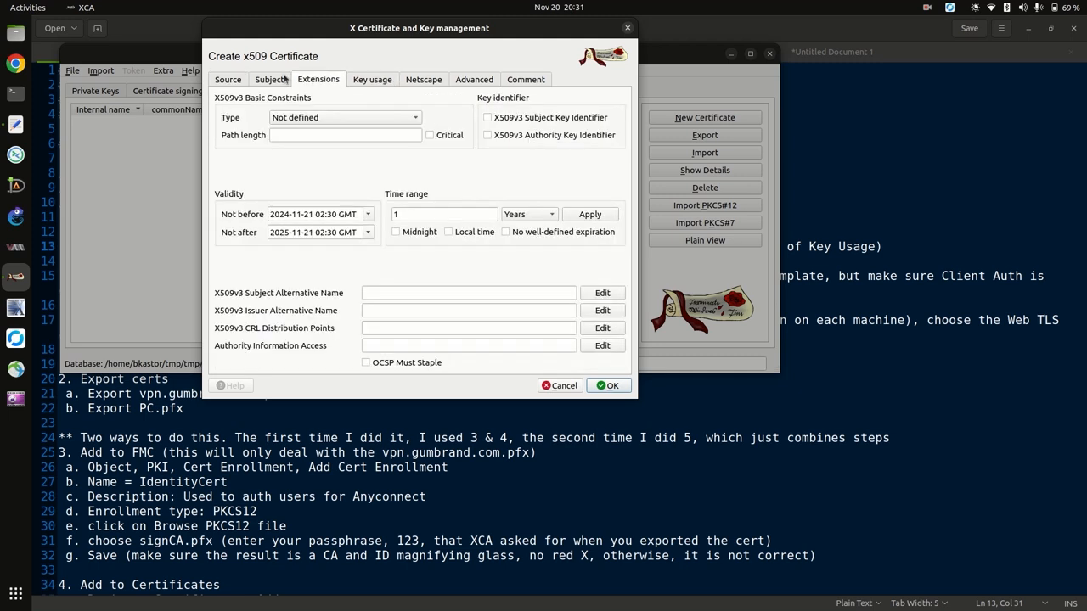
{"action": "left_click", "coordinate": [230, 80]}
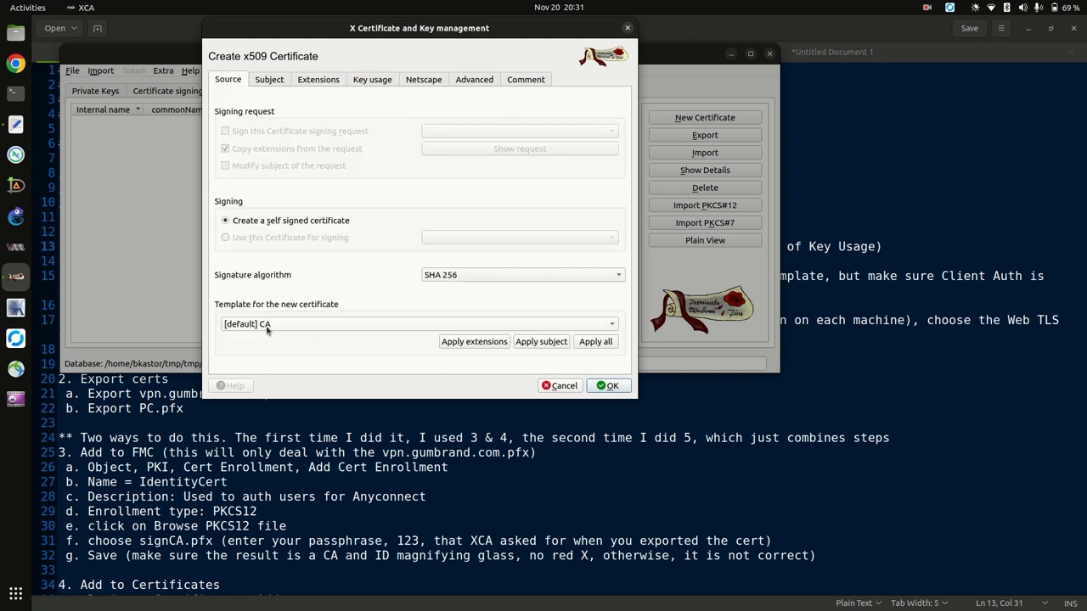
Apply the CA template's extensions and review the Extensions, Key usage, Netscape and Advanced tabs.
{"action": "left_click", "coordinate": [461, 342]}
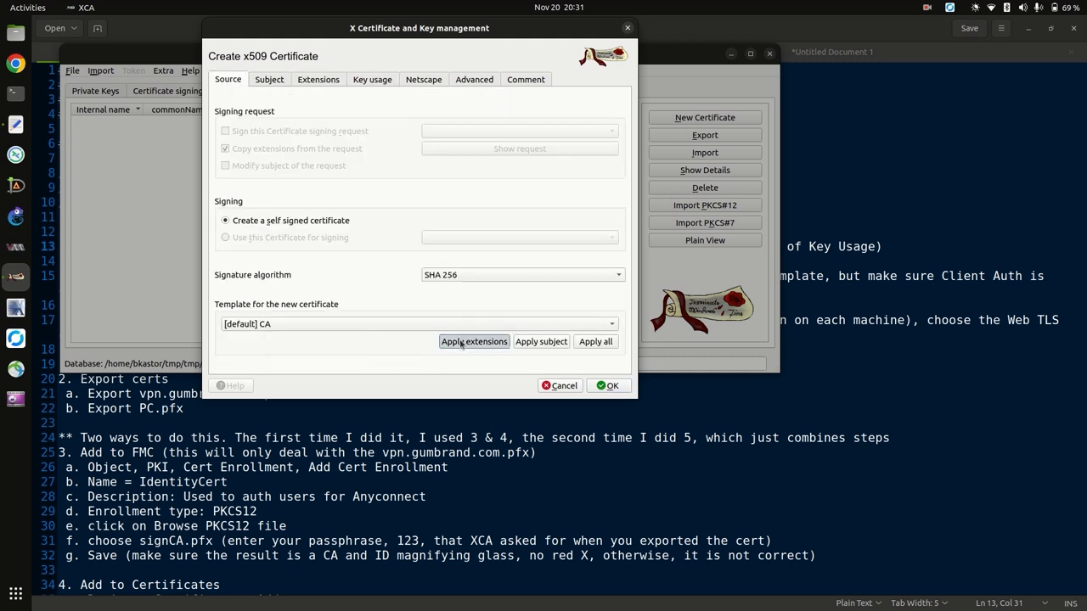
{"action": "left_click", "coordinate": [307, 86]}
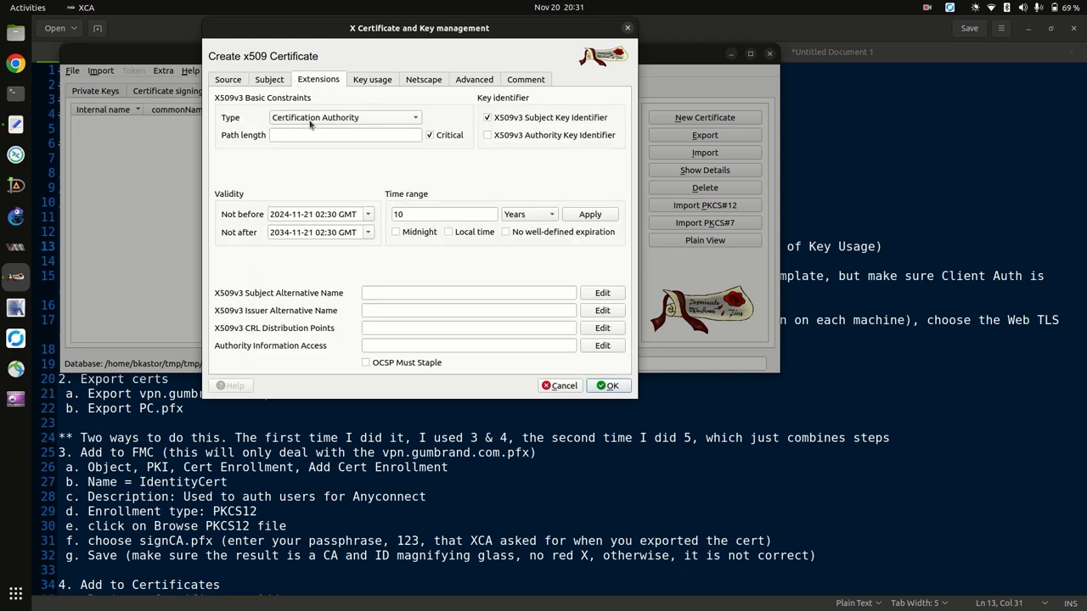
{"action": "left_click", "coordinate": [370, 82]}
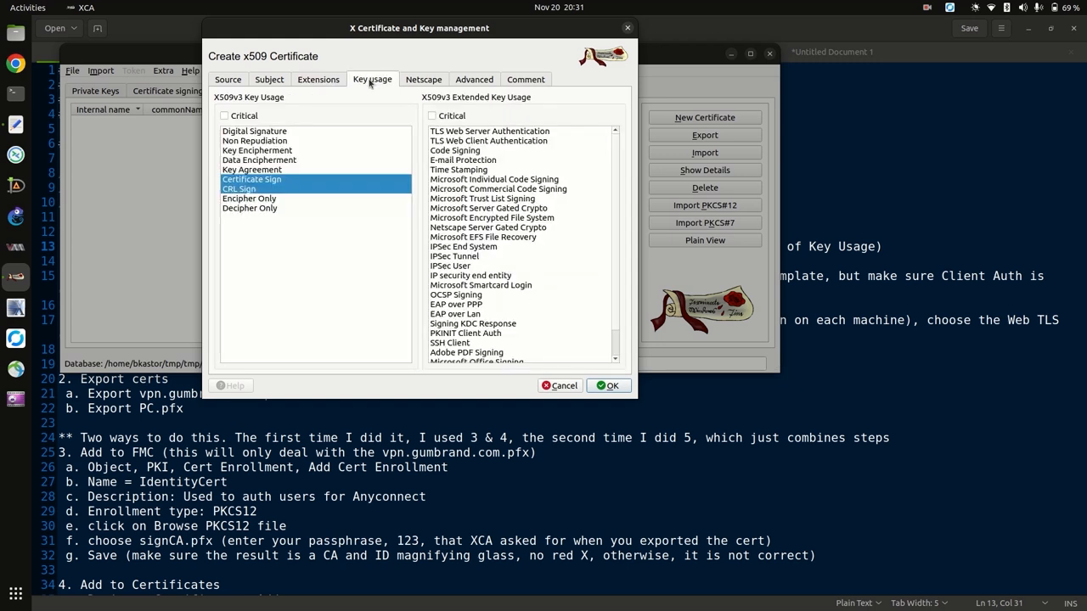
{"action": "left_click", "coordinate": [414, 82]}
{"action": "left_click", "coordinate": [473, 81]}
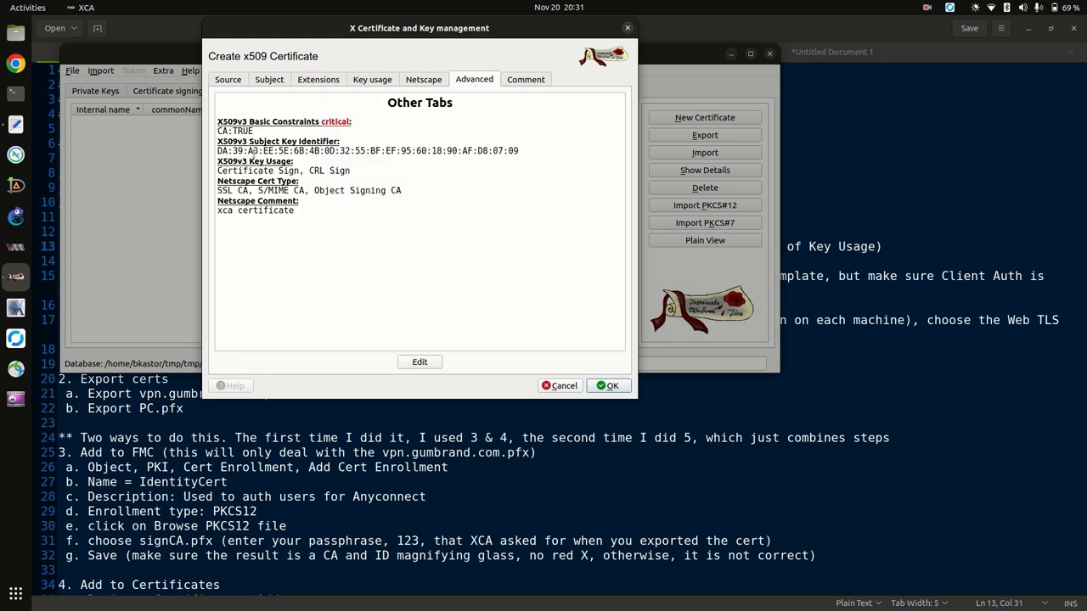
{"action": "left_click", "coordinate": [230, 82]}
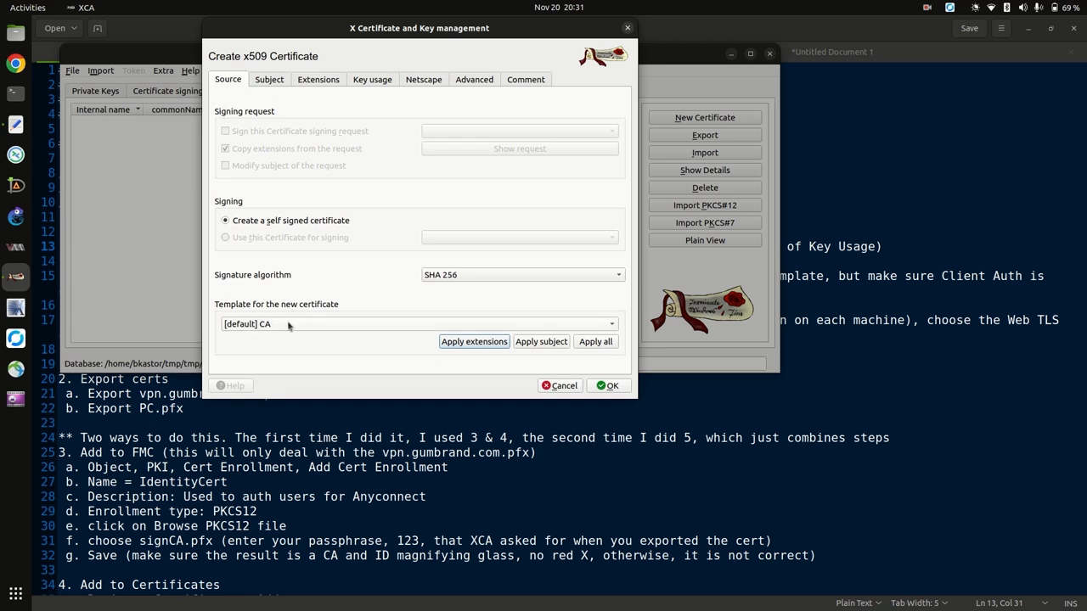
Reselect the [default] CA template and apply its extensions again.
{"action": "left_click", "coordinate": [453, 330]}
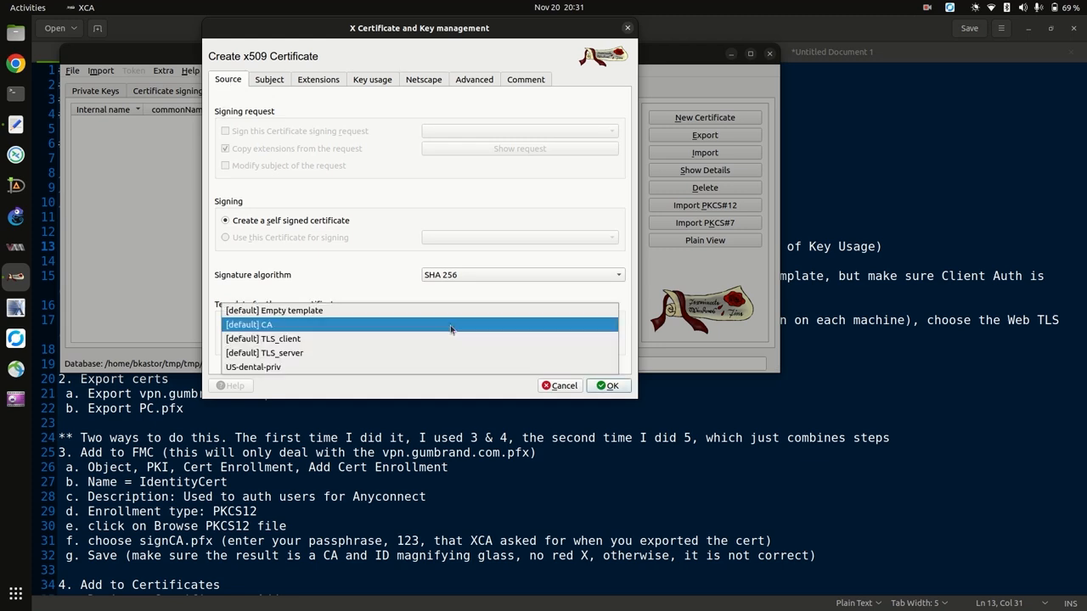
{"action": "left_click", "coordinate": [287, 311]}
{"action": "left_click", "coordinate": [286, 325]}
{"action": "left_click", "coordinate": [284, 339]}
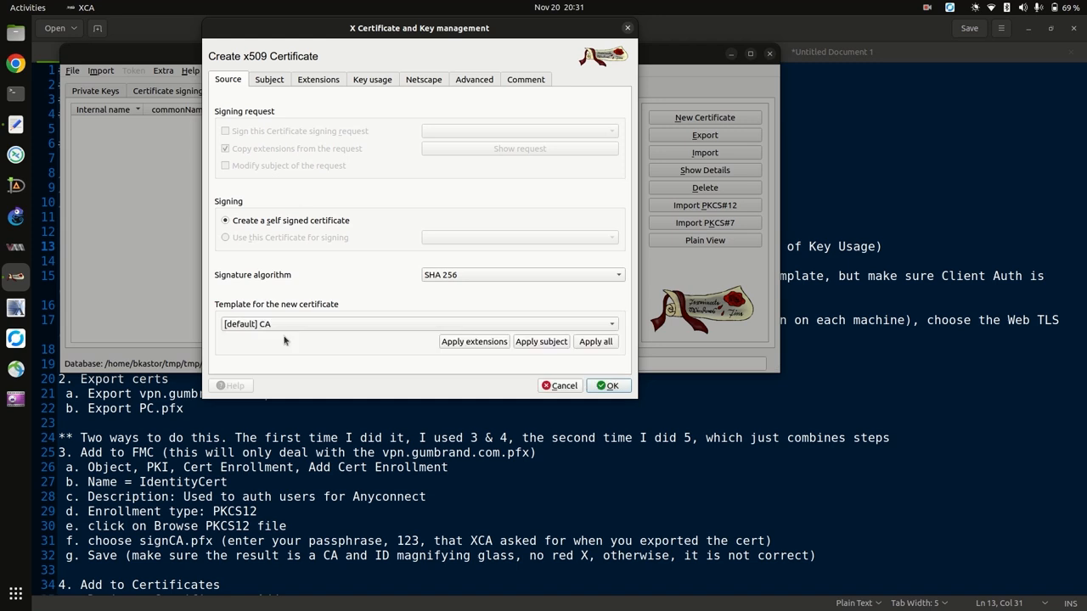
{"action": "left_click", "coordinate": [467, 343]}
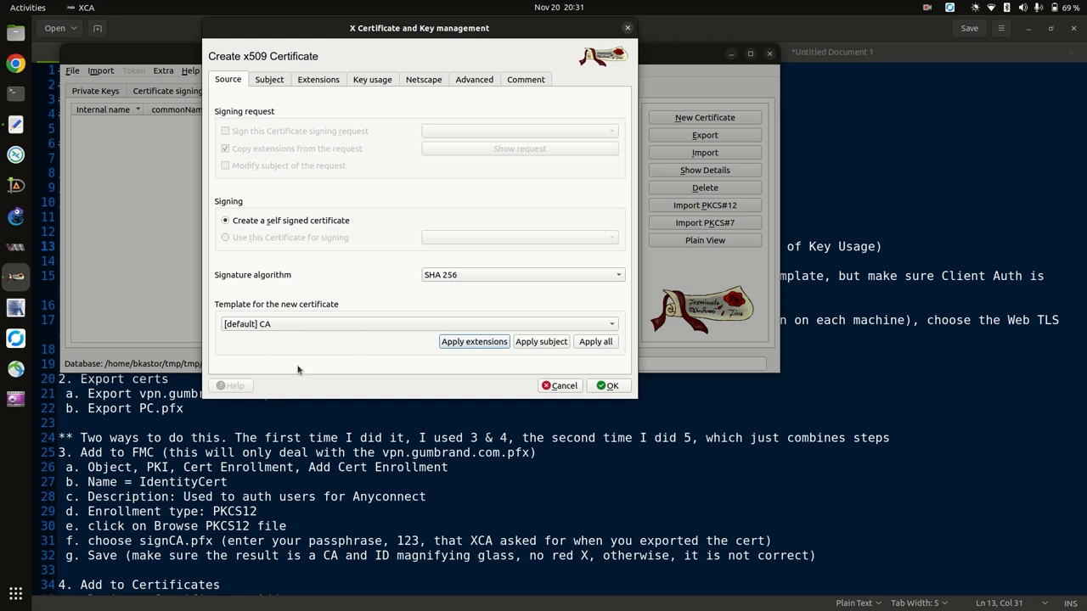
Fill the subject from the US-dental-priv template (US, IL, Chicago, Dental).
{"action": "left_click", "coordinate": [345, 326]}
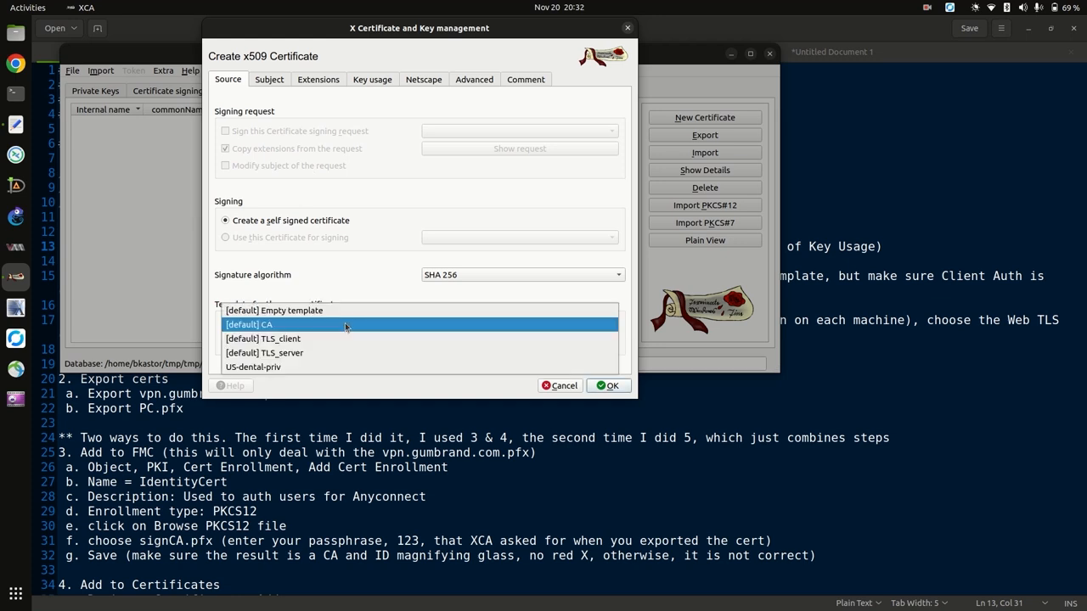
{"action": "left_click", "coordinate": [298, 366]}
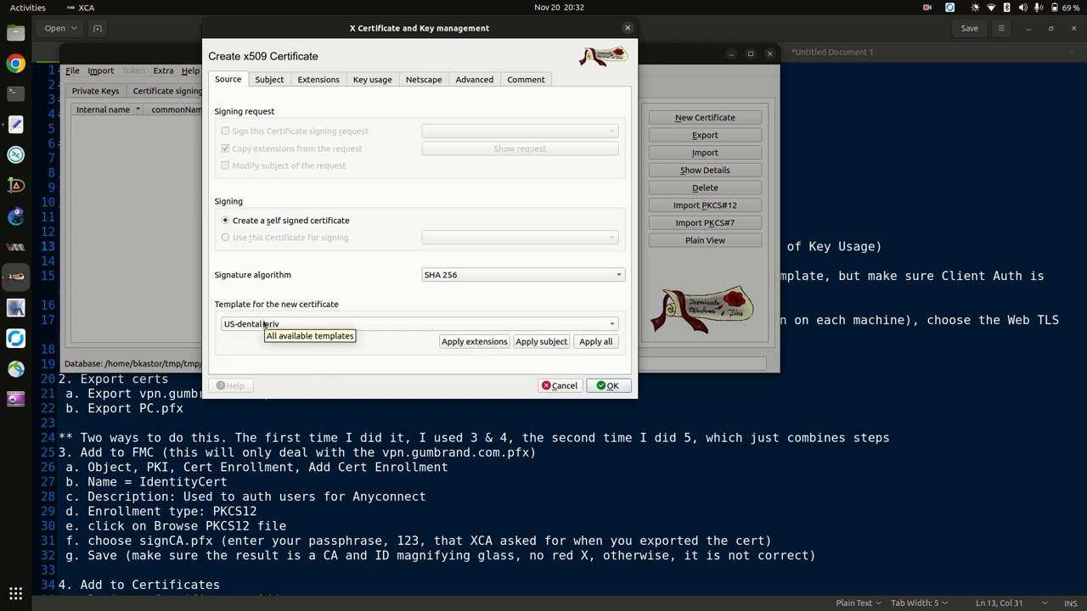
{"action": "left_click", "coordinate": [536, 343]}
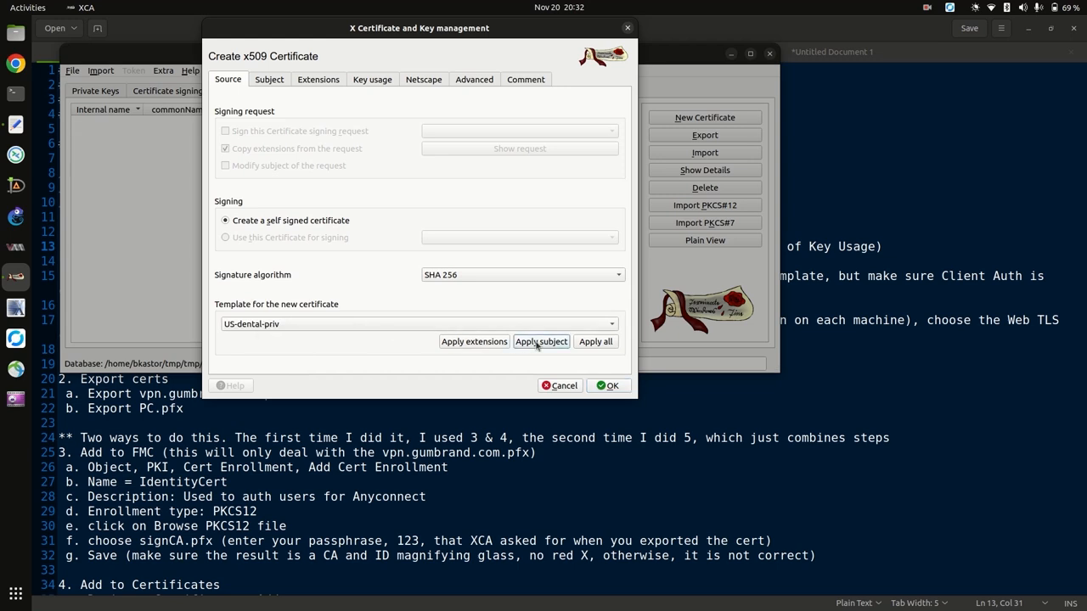
{"action": "left_click", "coordinate": [269, 80]}
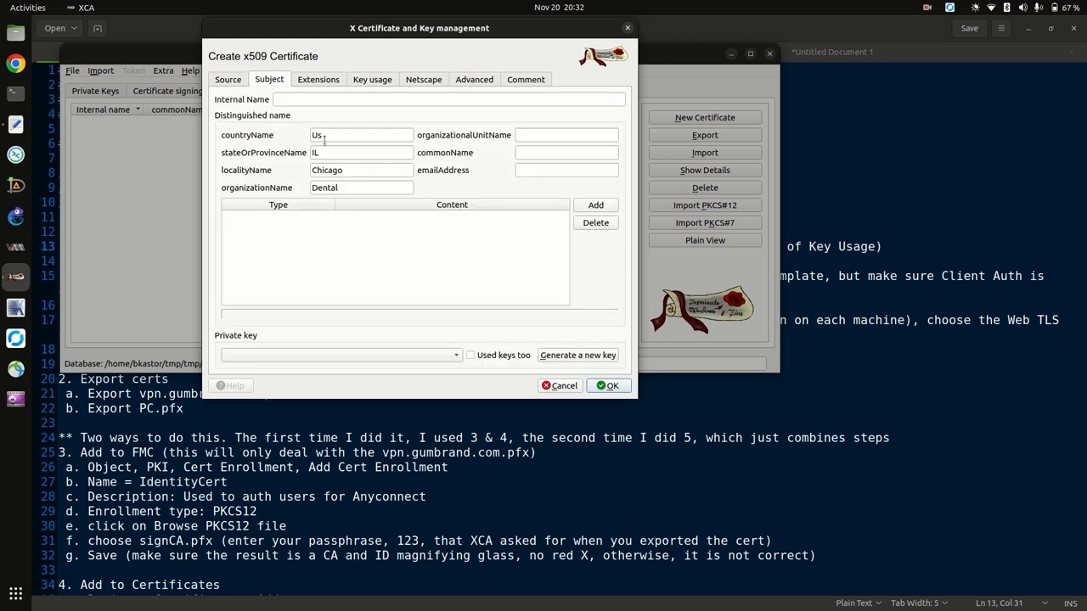
{"action": "left_click", "coordinate": [231, 83]}
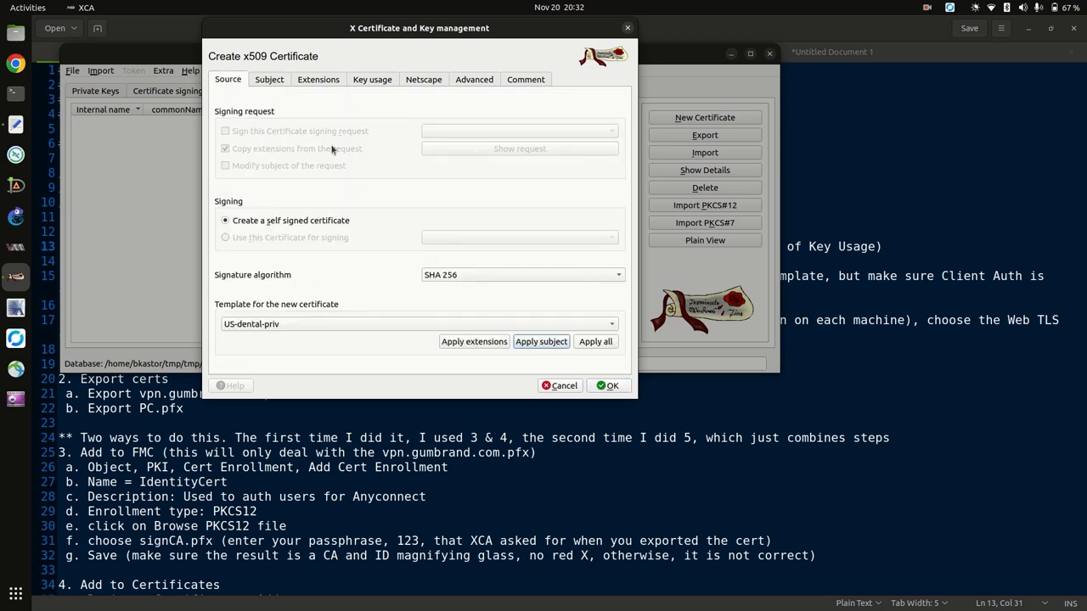
{"action": "left_click", "coordinate": [270, 80]}
Set the internal name and commonName to rootCA and enter the CA's e-mail address.
{"action": "left_click", "coordinate": [320, 101]}
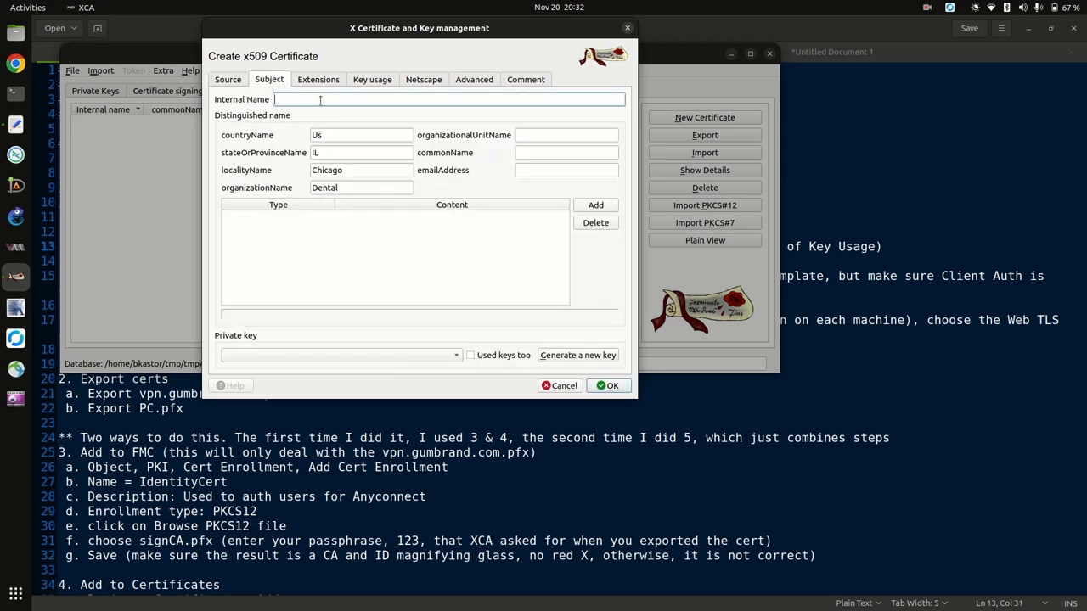
{"action": "type", "text": "rootCA"}
{"action": "key", "text": "Tab"}
{"action": "key", "text": "Tab"}
{"action": "key", "text": "Tab"}
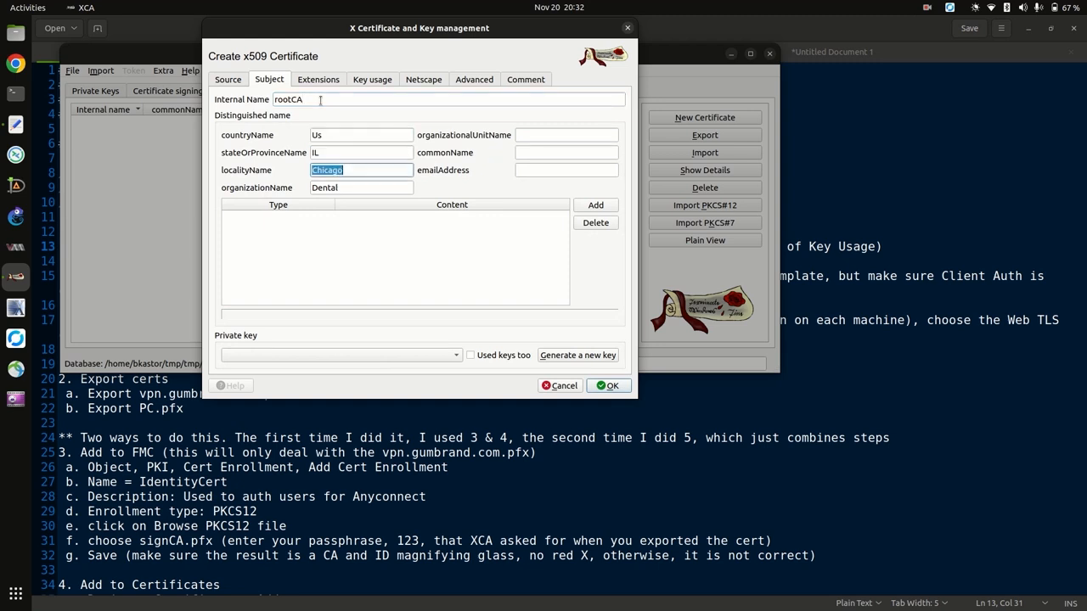
{"action": "key", "text": "Tab"}
{"action": "key", "text": "Tab"}
{"action": "key", "text": "Tab"}
{"action": "type", "text": "root"}
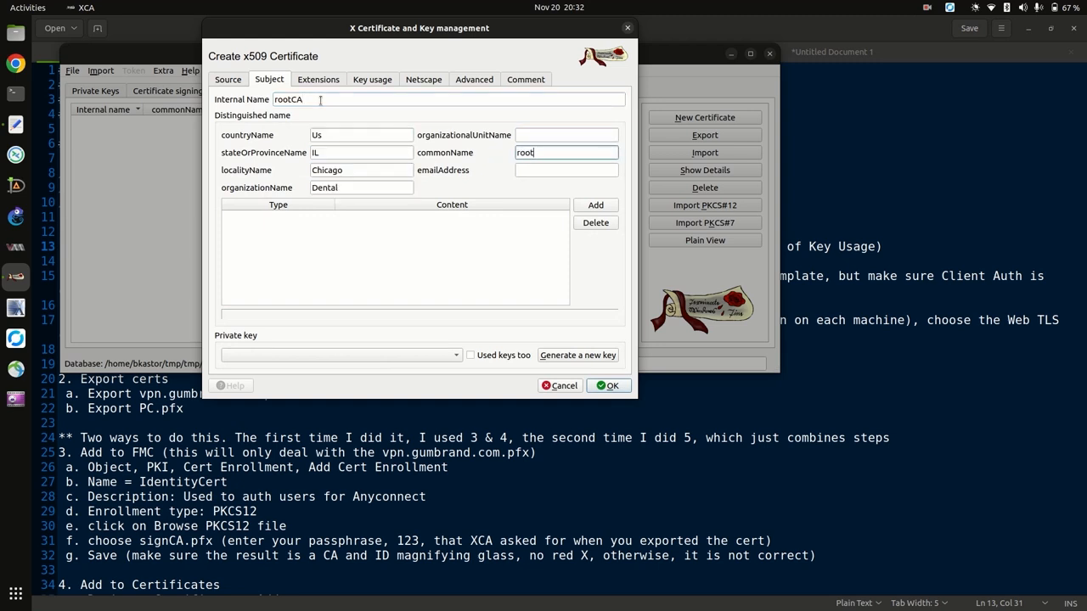
{"action": "type", "text": "CA"}
{"action": "key", "text": "Tab"}
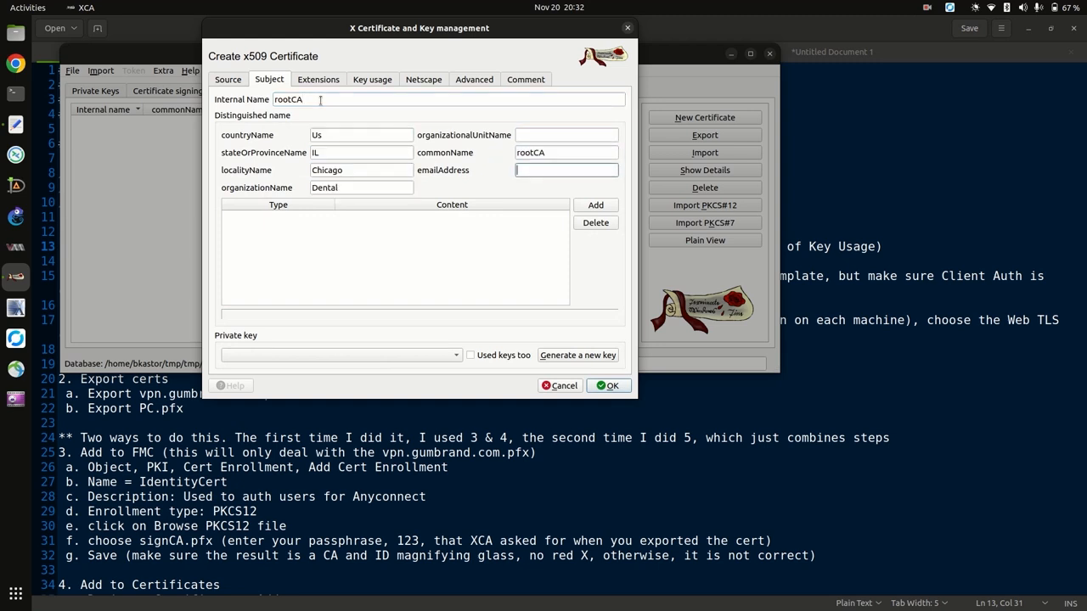
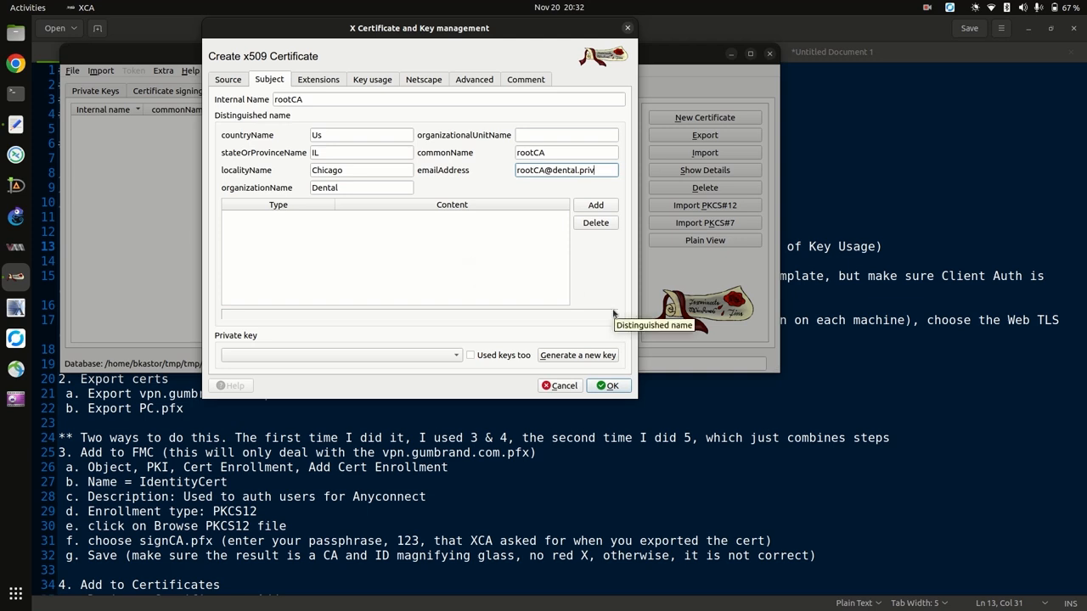
Generate an RSA 2048-bit private key named rootCA, remembering these key settings as default.
{"action": "left_click", "coordinate": [576, 357]}
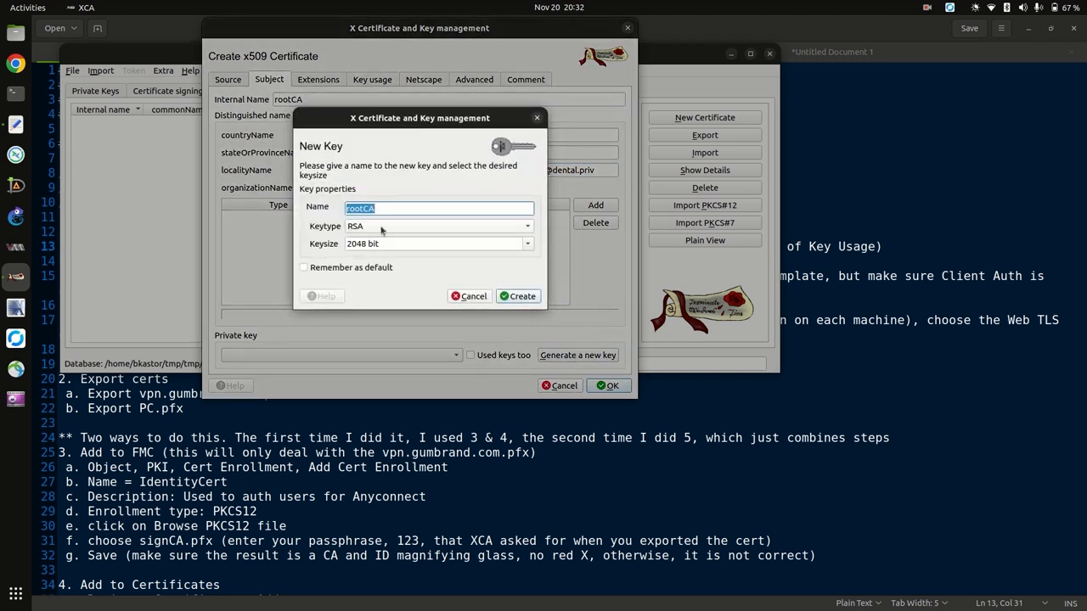
{"action": "left_click", "coordinate": [363, 228]}
{"action": "left_click", "coordinate": [363, 254]}
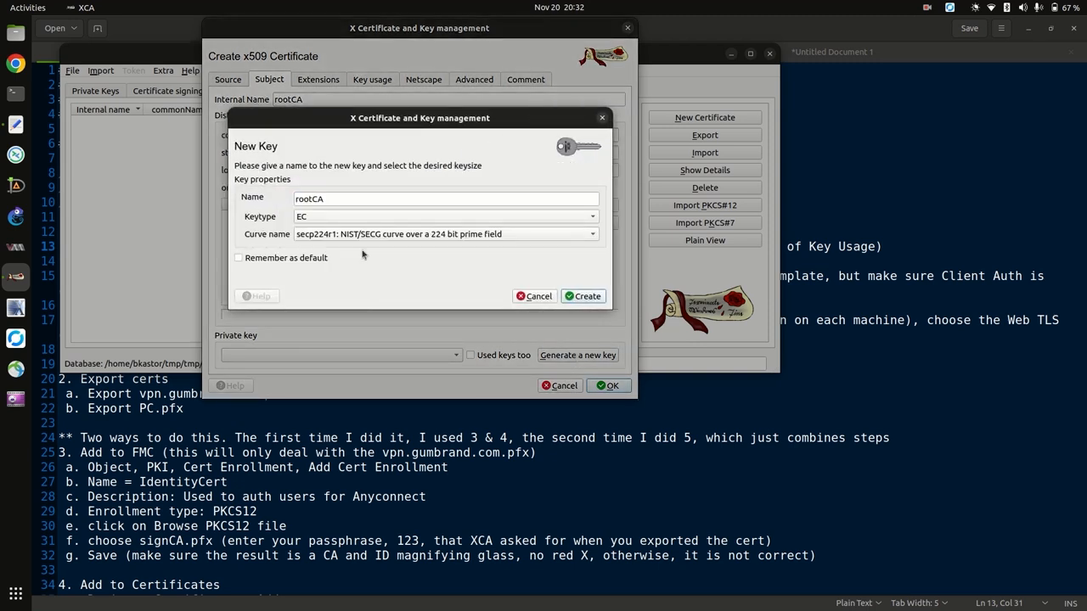
{"action": "left_click", "coordinate": [374, 238]}
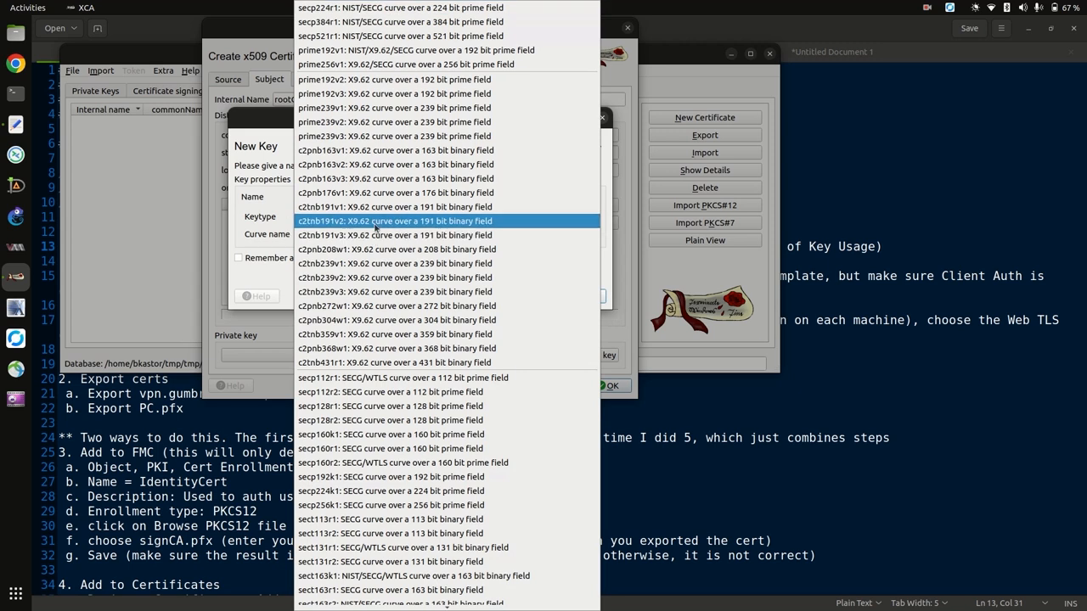
{"action": "left_click", "coordinate": [332, 212]}
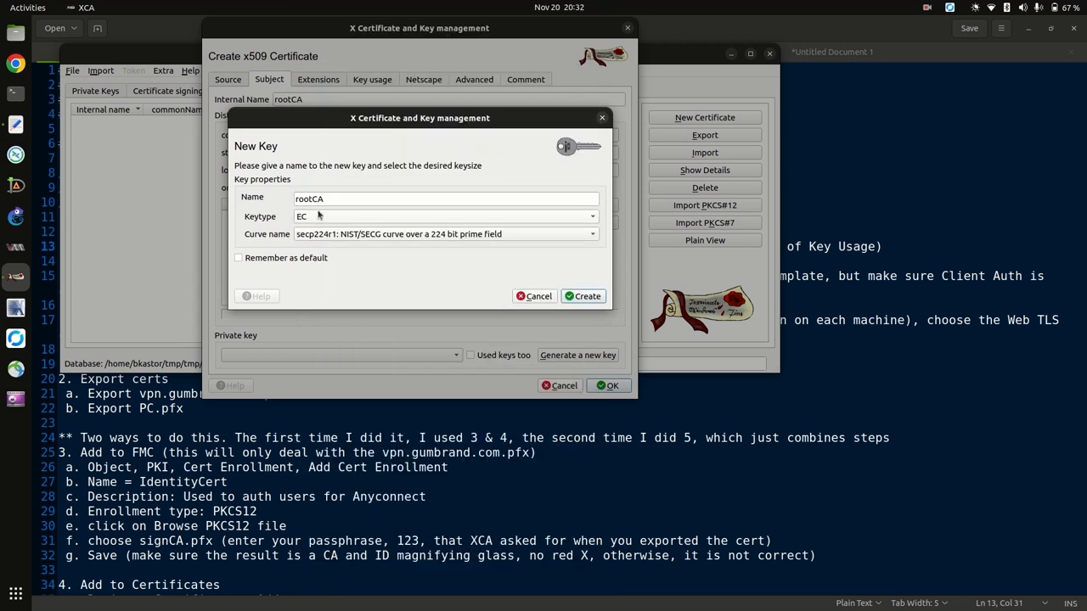
{"action": "left_click", "coordinate": [327, 185]}
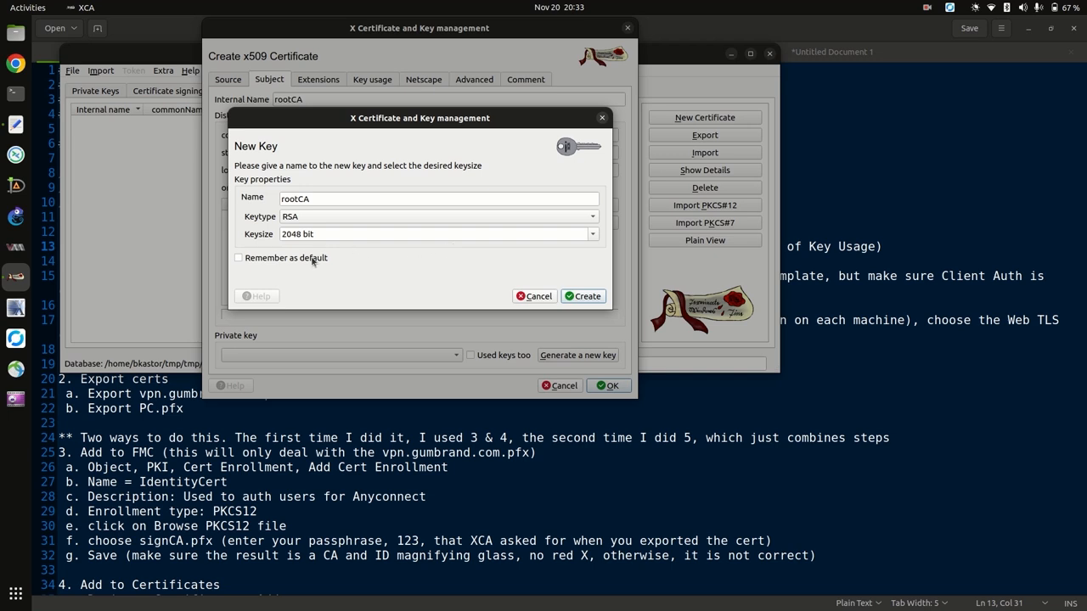
{"action": "left_click", "coordinate": [273, 261]}
{"action": "left_click", "coordinate": [581, 298]}
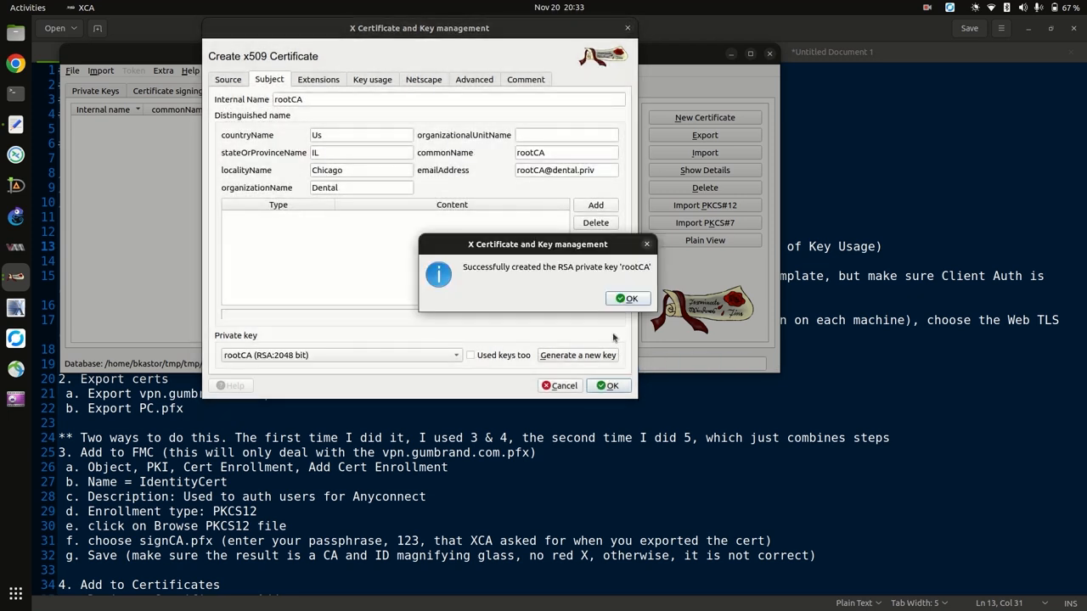
Set the certificate's validity time range to 20 years, ending 2044-11-21.
{"action": "left_click", "coordinate": [626, 299]}
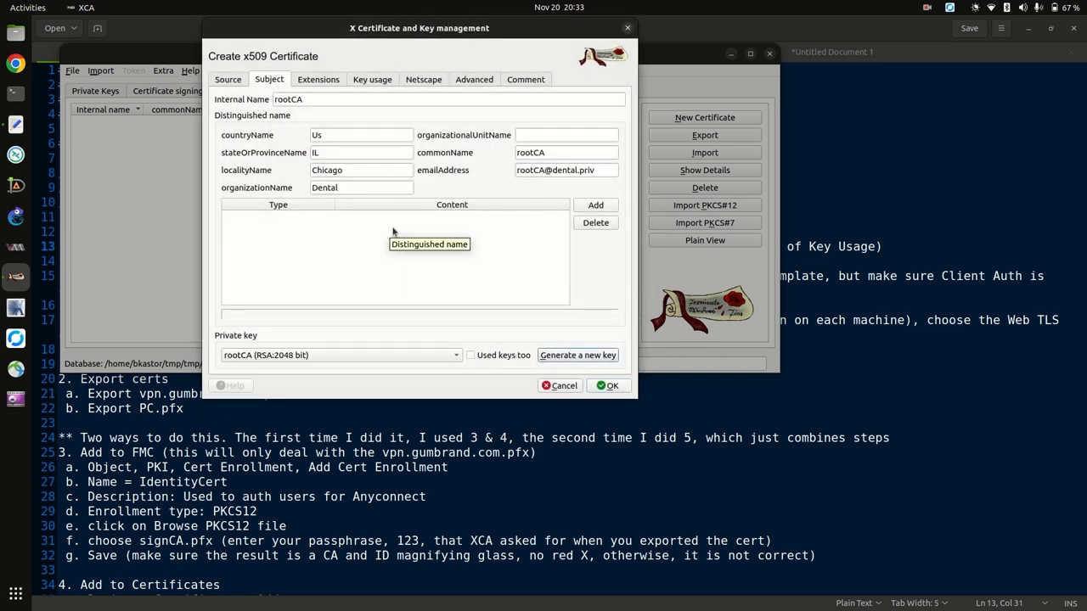
{"action": "left_click", "coordinate": [319, 82]}
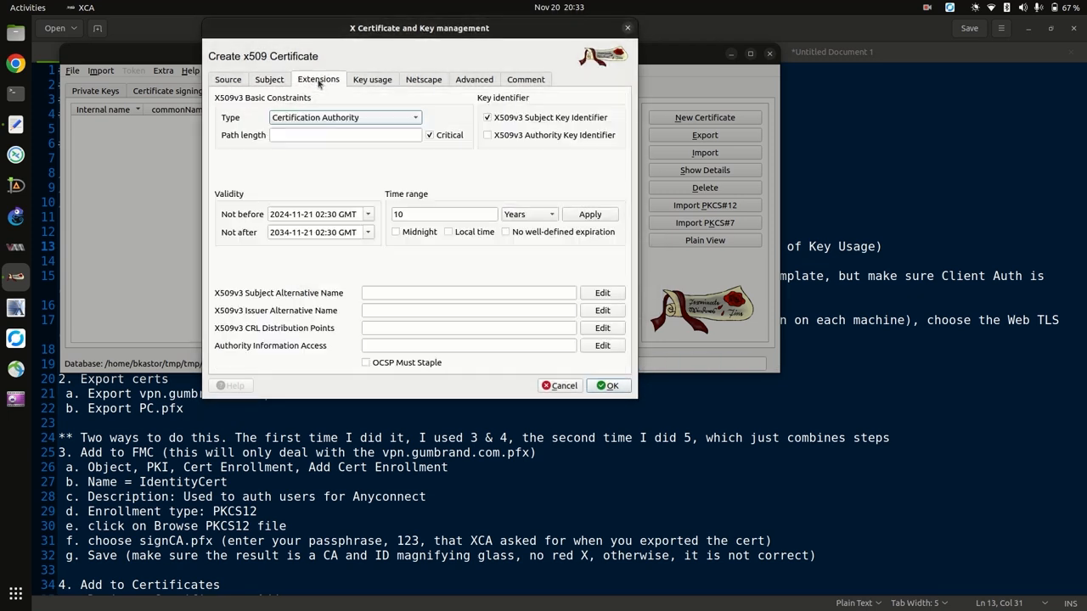
{"action": "left_click", "coordinate": [399, 216]}
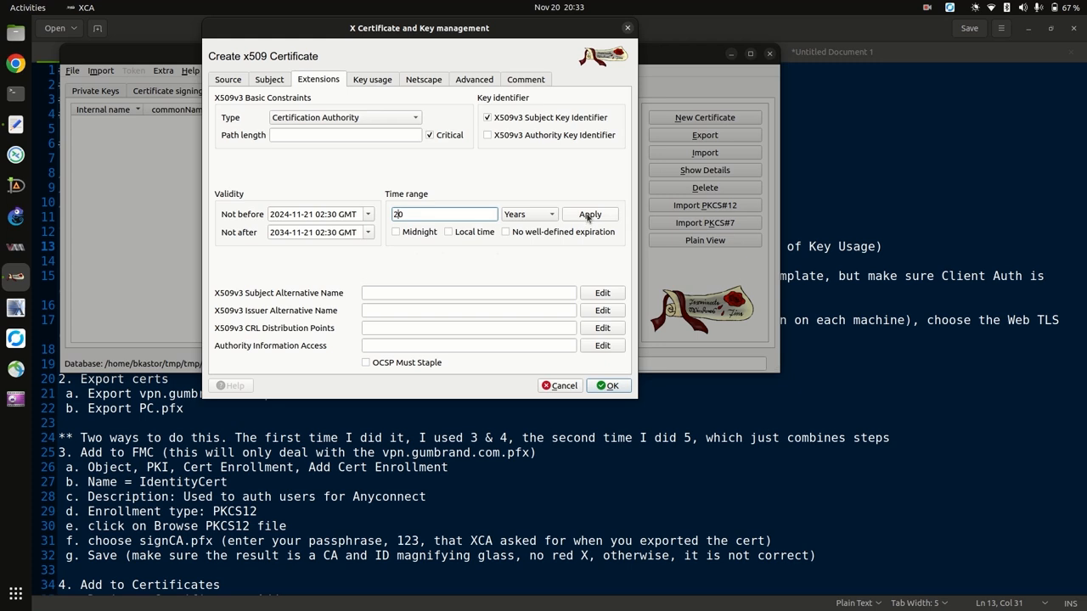
{"action": "left_click", "coordinate": [588, 216]}
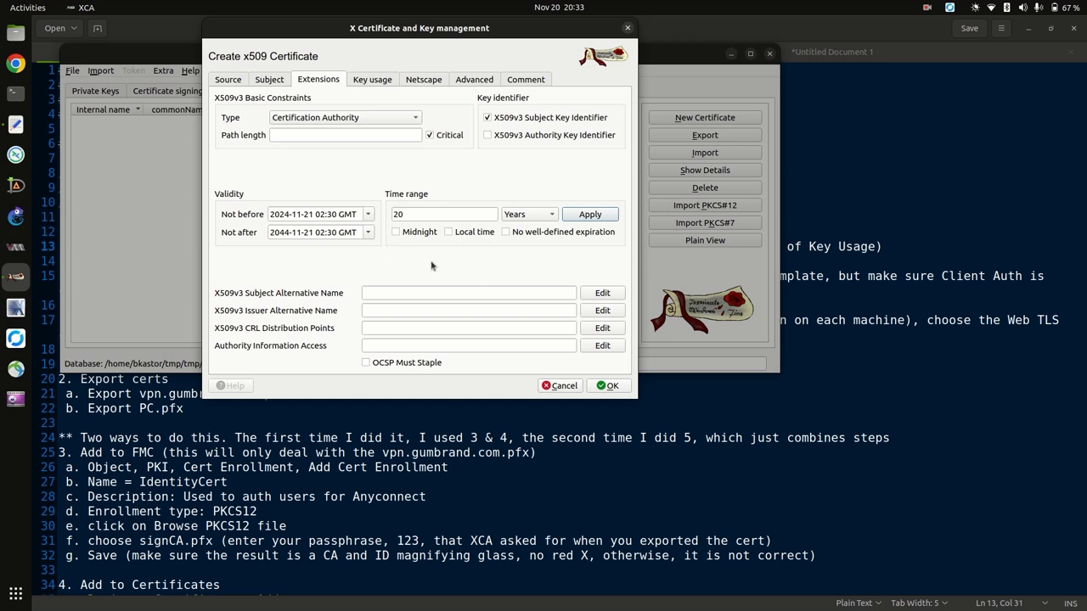
Mark key usage and extended key usage critical, then check CA:TRUE in the extensions summary.
{"action": "left_click", "coordinate": [367, 83]}
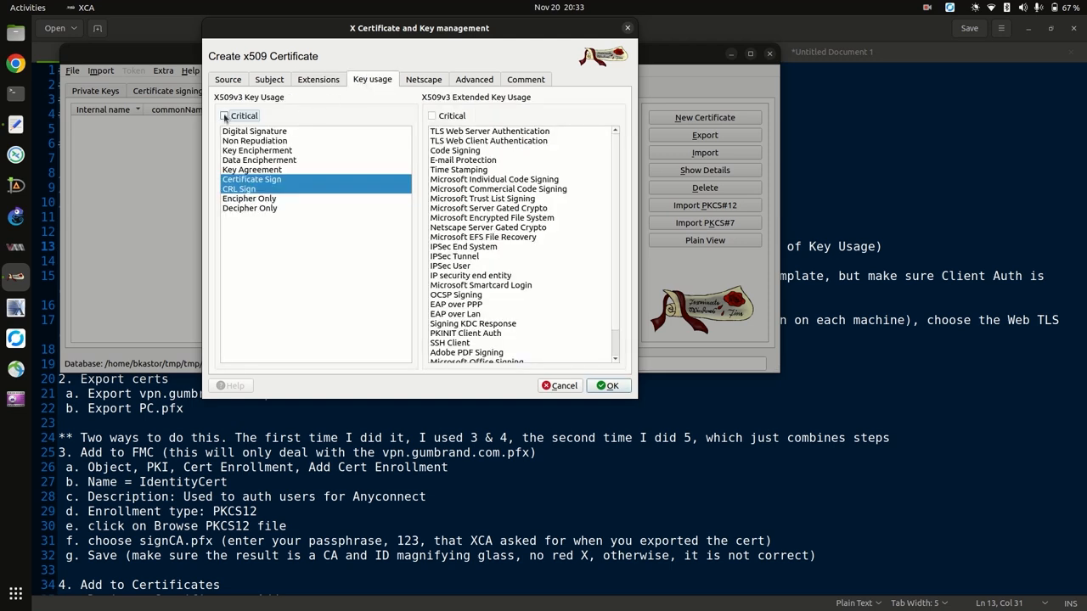
{"action": "left_click", "coordinate": [225, 117]}
{"action": "left_click", "coordinate": [433, 118]}
{"action": "left_click", "coordinate": [433, 117]}
{"action": "left_click", "coordinate": [433, 116]}
{"action": "left_click", "coordinate": [422, 81]}
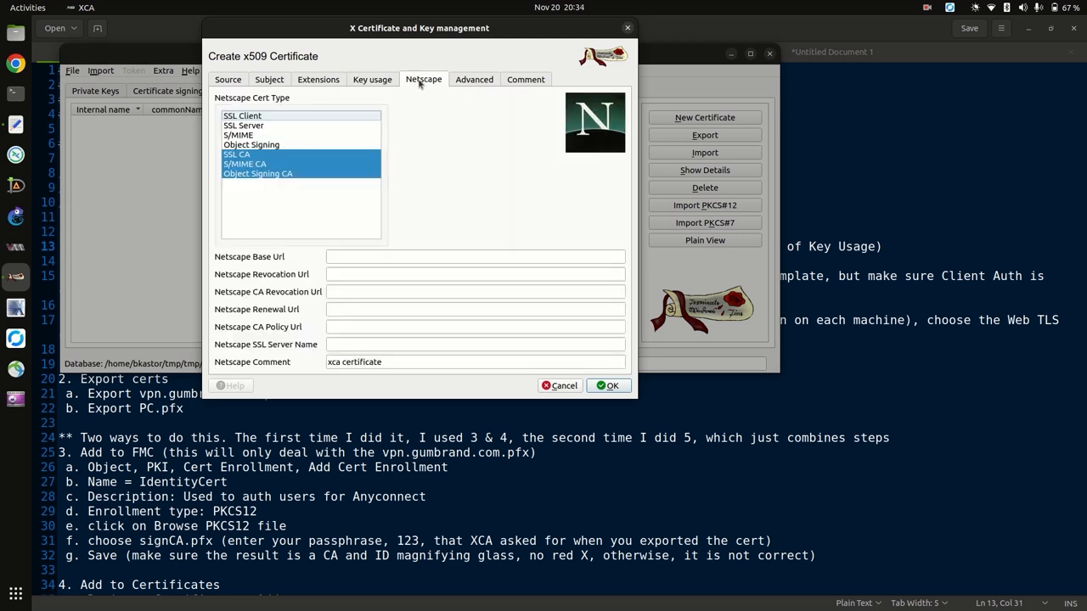
{"action": "left_click", "coordinate": [469, 81]}
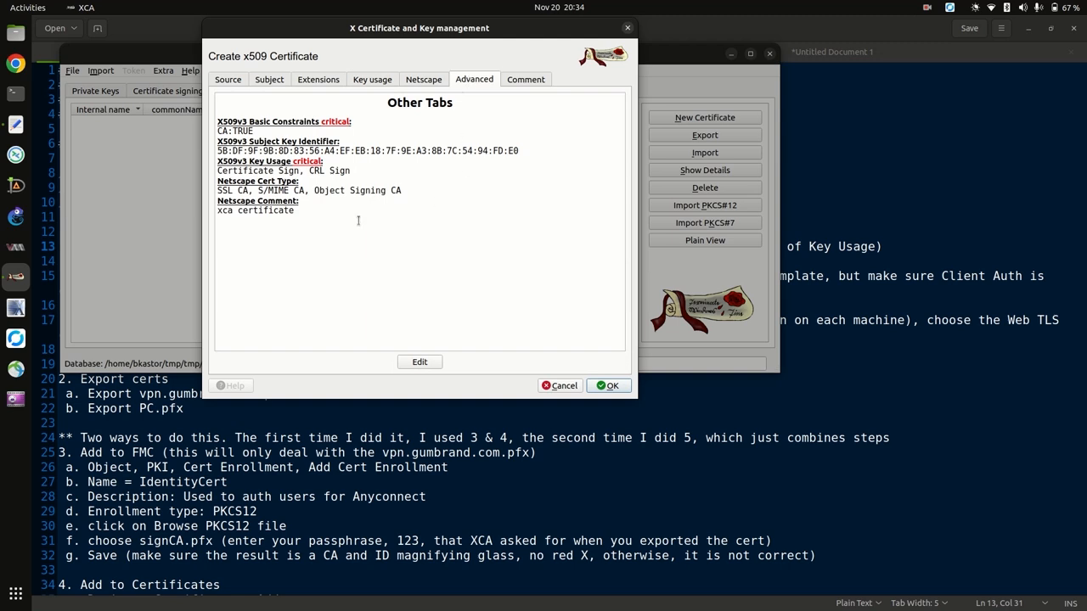
{"action": "left_click_drag", "start_coordinate": [255, 132], "coordinate": [226, 131]}
Create the rootCA certificate, check it under Private Keys and Certificates, then start another certificate.
{"action": "left_click", "coordinate": [611, 386]}
{"action": "left_click", "coordinate": [619, 298]}
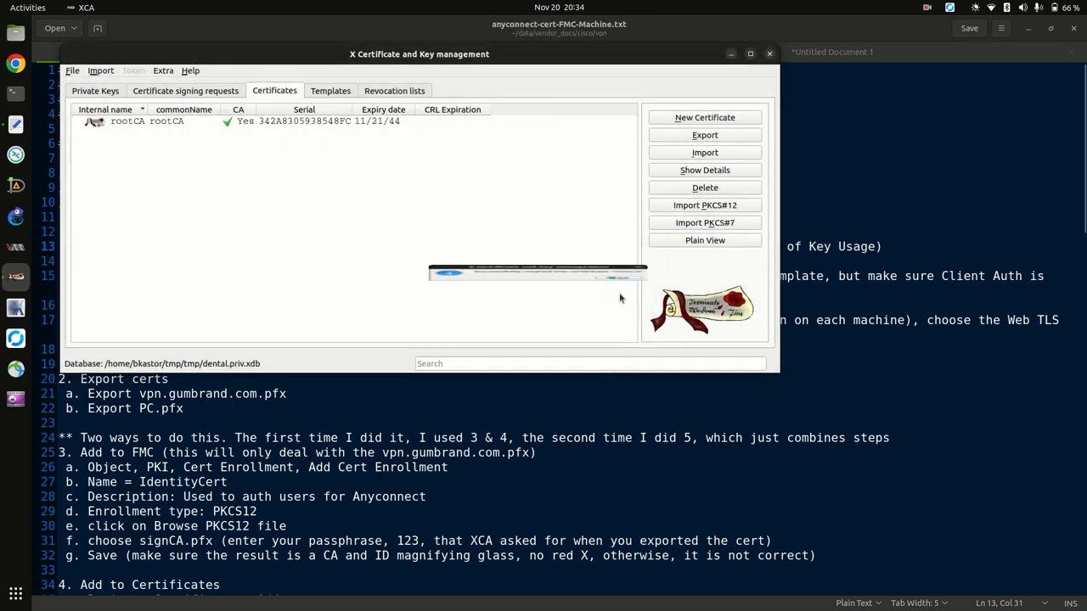
{"action": "left_click", "coordinate": [133, 122]}
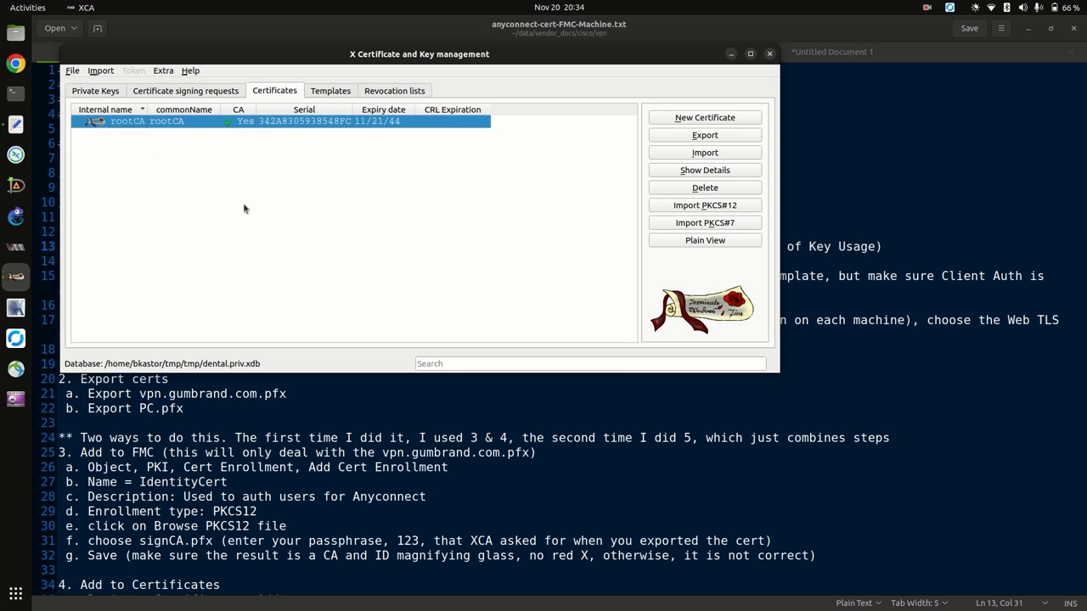
{"action": "left_click", "coordinate": [108, 92]}
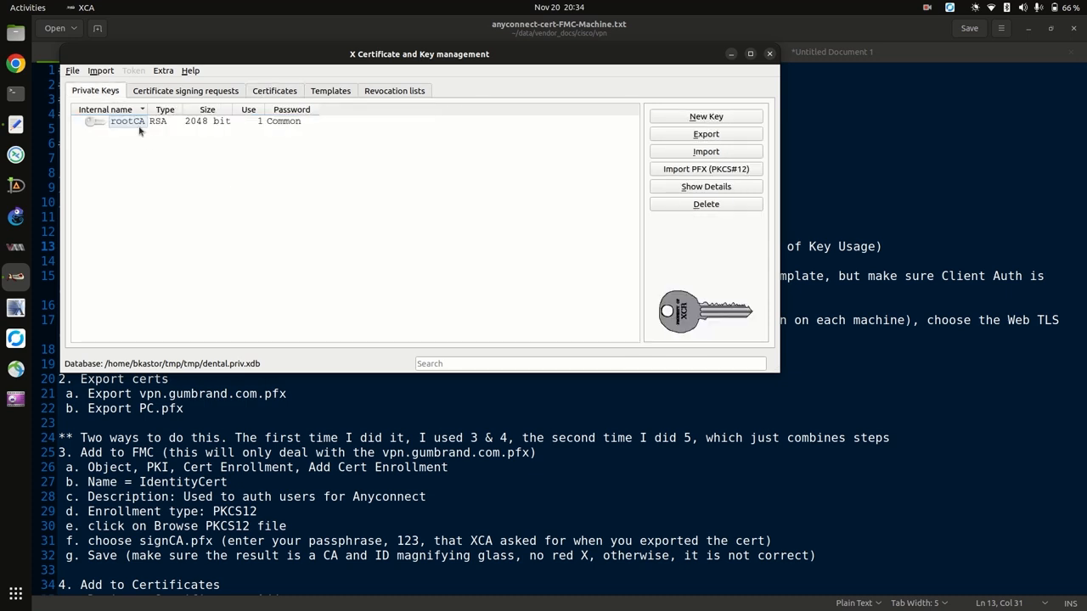
{"action": "left_click", "coordinate": [266, 95]}
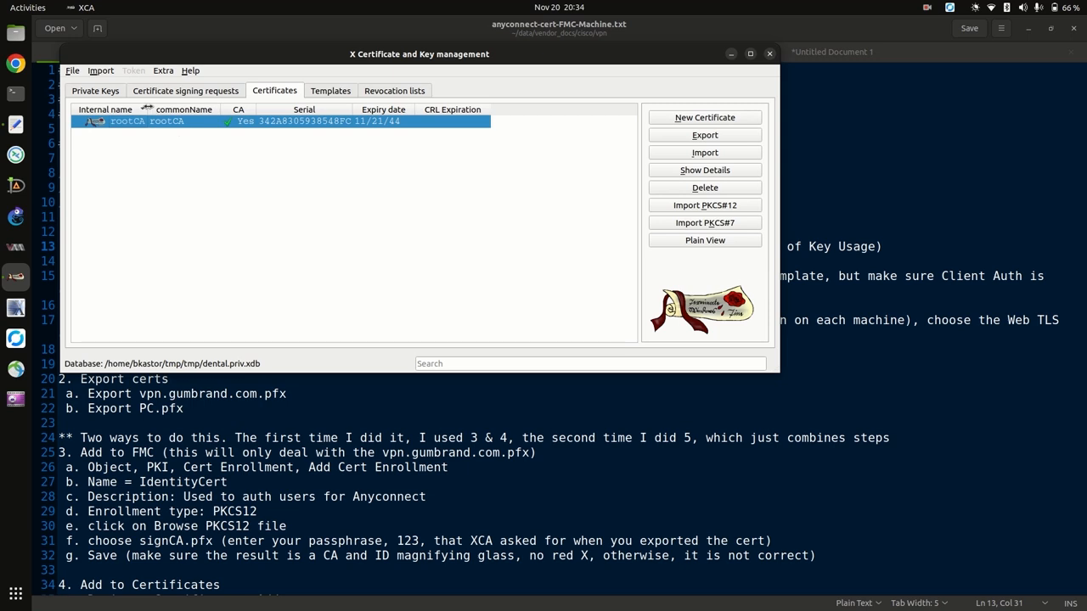
{"action": "left_click_drag", "start_coordinate": [150, 109], "coordinate": [168, 109]}
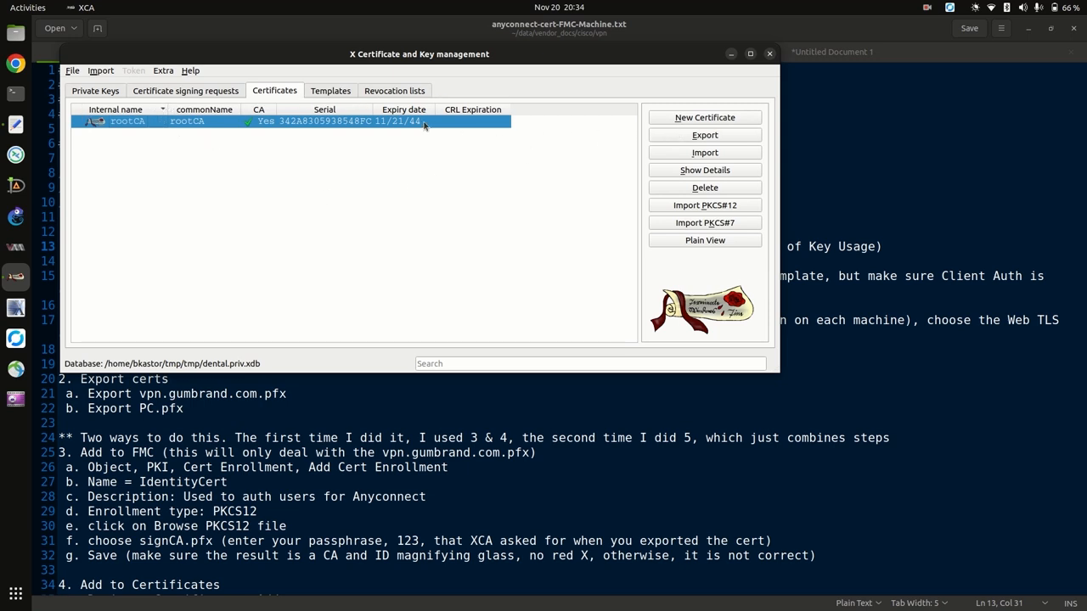
{"action": "left_click", "coordinate": [703, 118]}
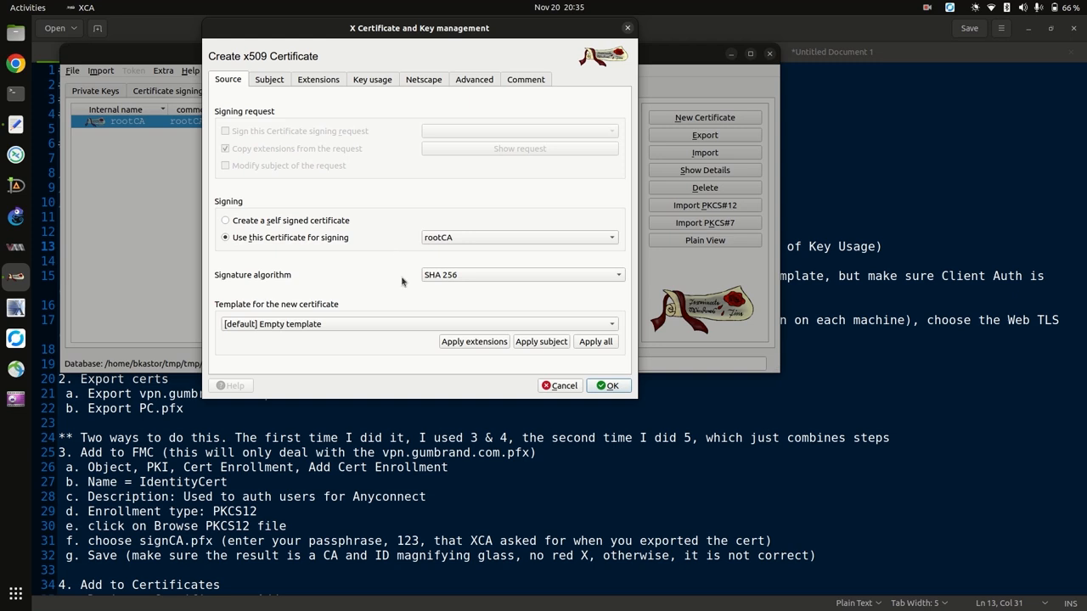
Apply the [default] CA template's extensions and the US-dental-priv template's subject details.
{"action": "left_click", "coordinate": [341, 325]}
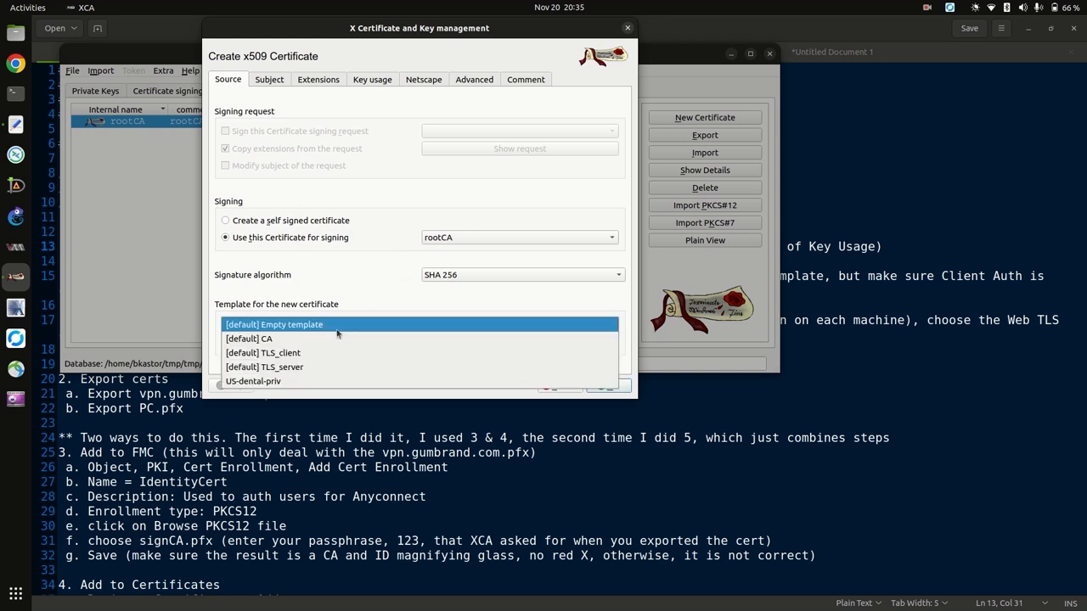
{"action": "left_click", "coordinate": [285, 340]}
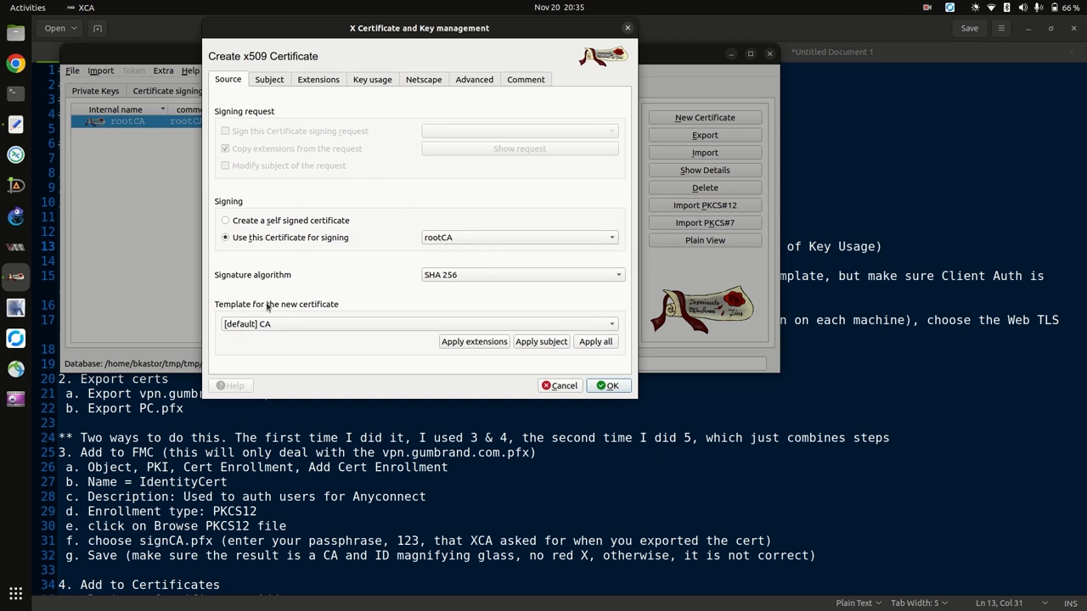
{"action": "left_click", "coordinate": [457, 343]}
{"action": "left_click", "coordinate": [380, 323]}
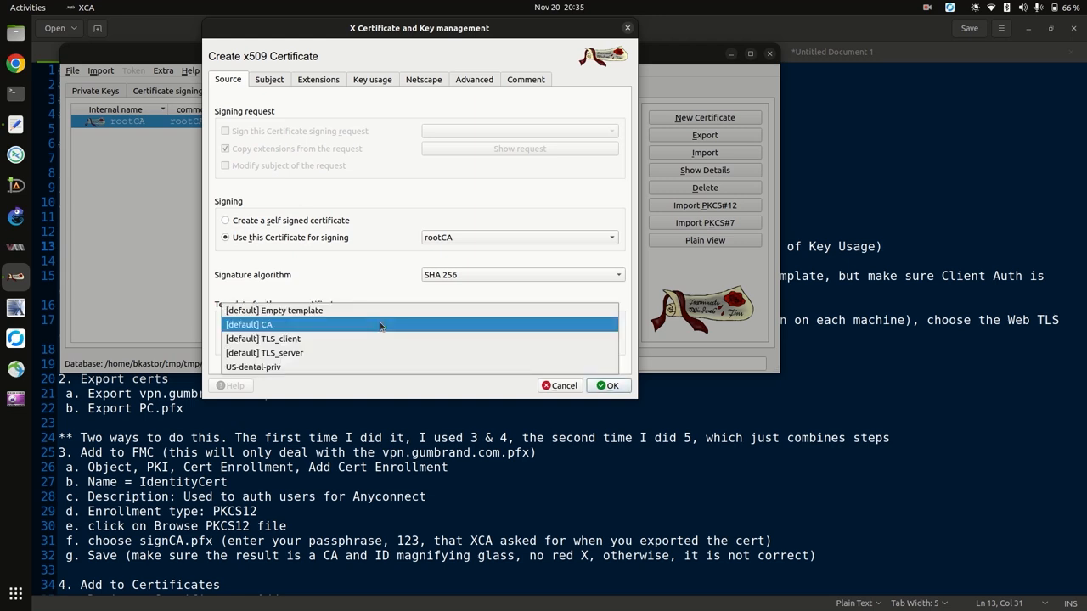
{"action": "left_click", "coordinate": [278, 368]}
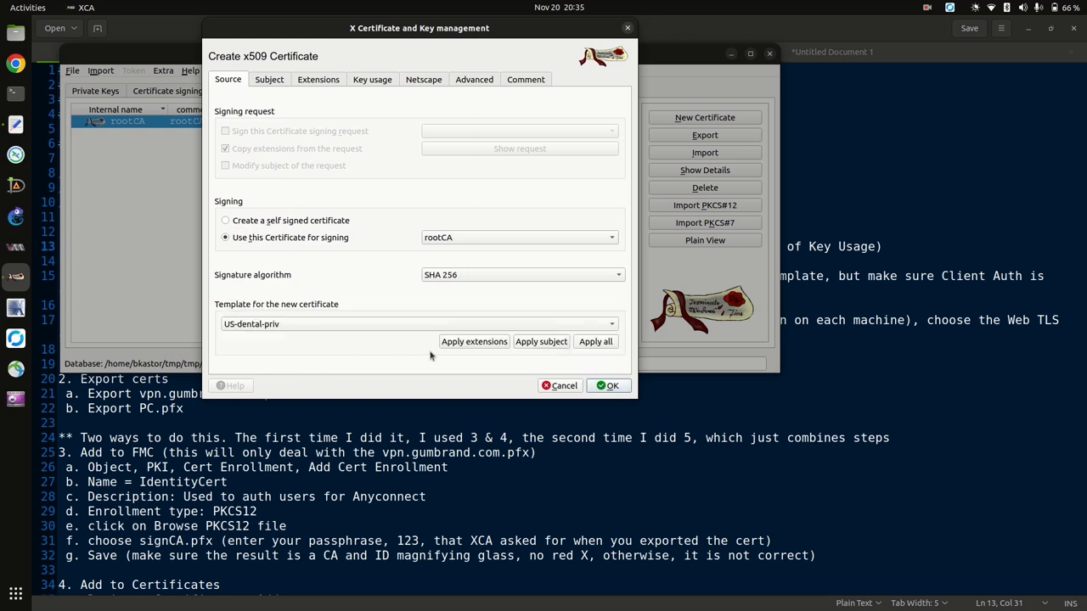
{"action": "left_click", "coordinate": [538, 343]}
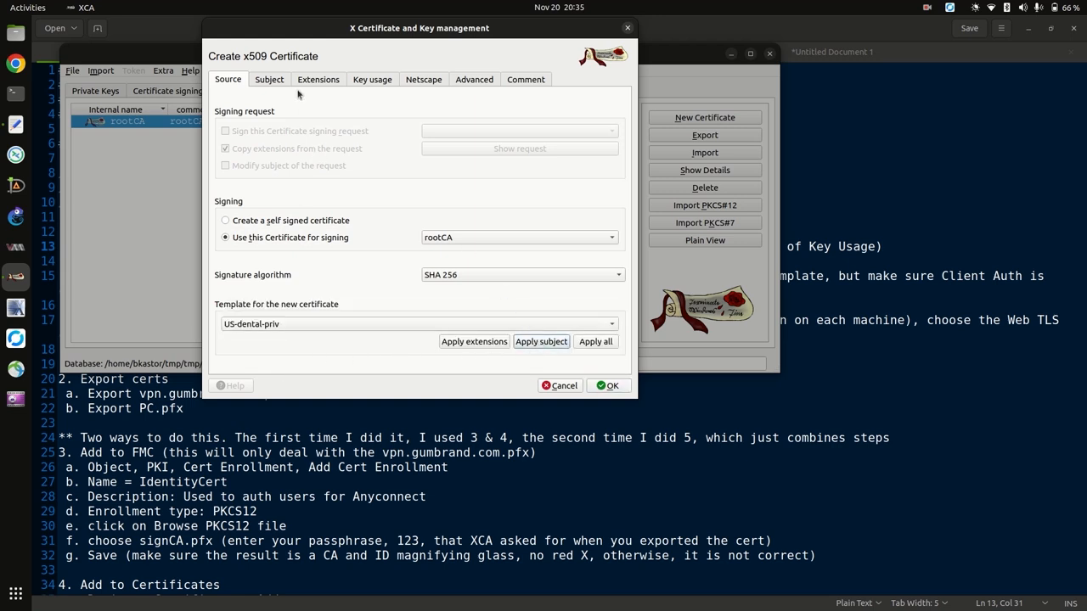
{"action": "left_click", "coordinate": [271, 81]}
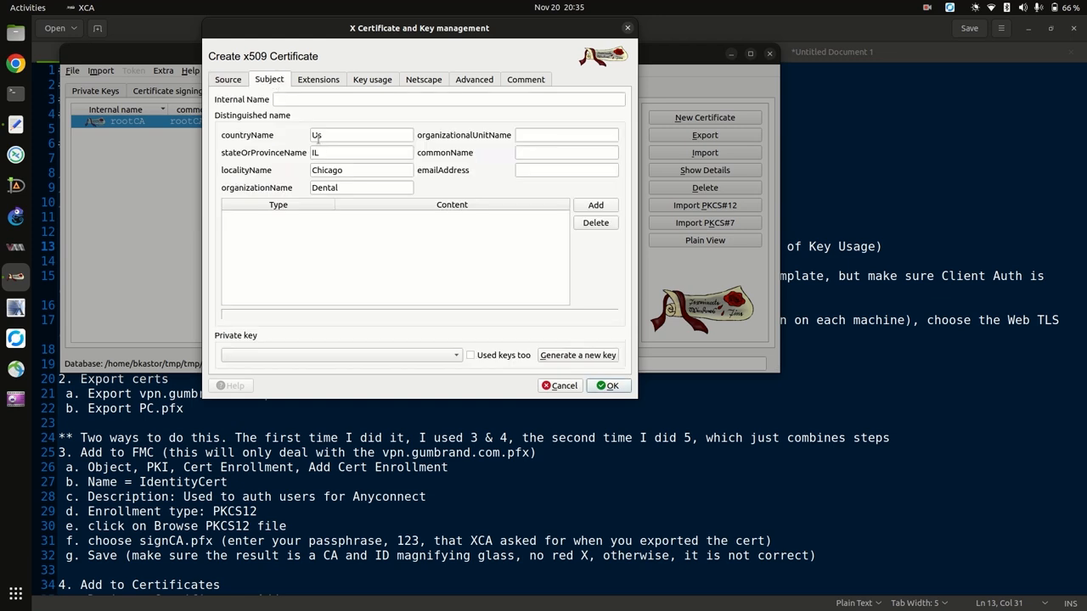
{"action": "left_click", "coordinate": [327, 79]}
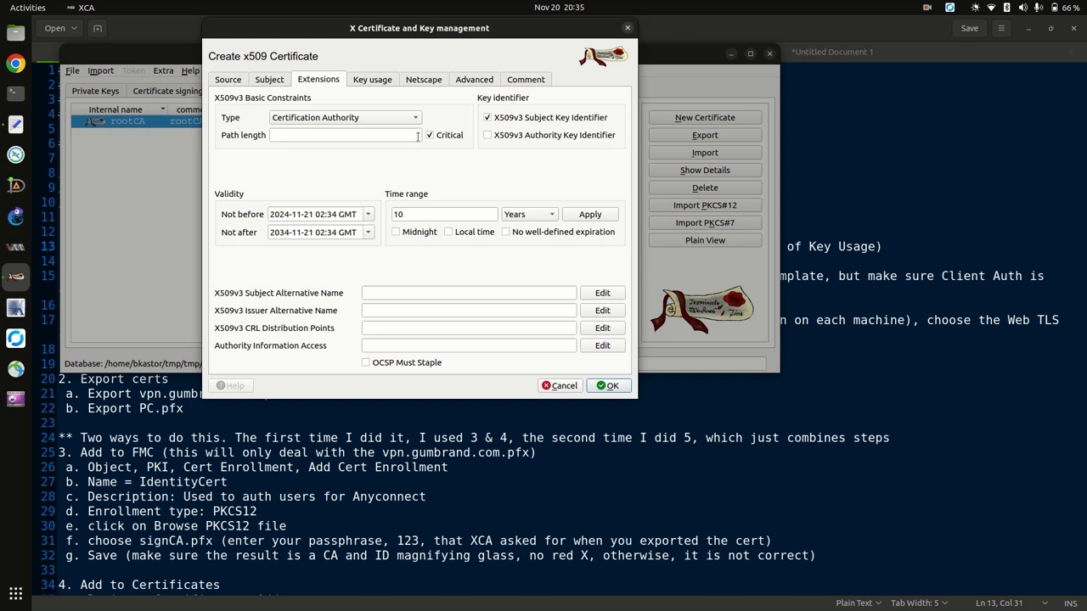
{"action": "left_click", "coordinate": [270, 80]}
{"action": "left_click", "coordinate": [300, 102]}
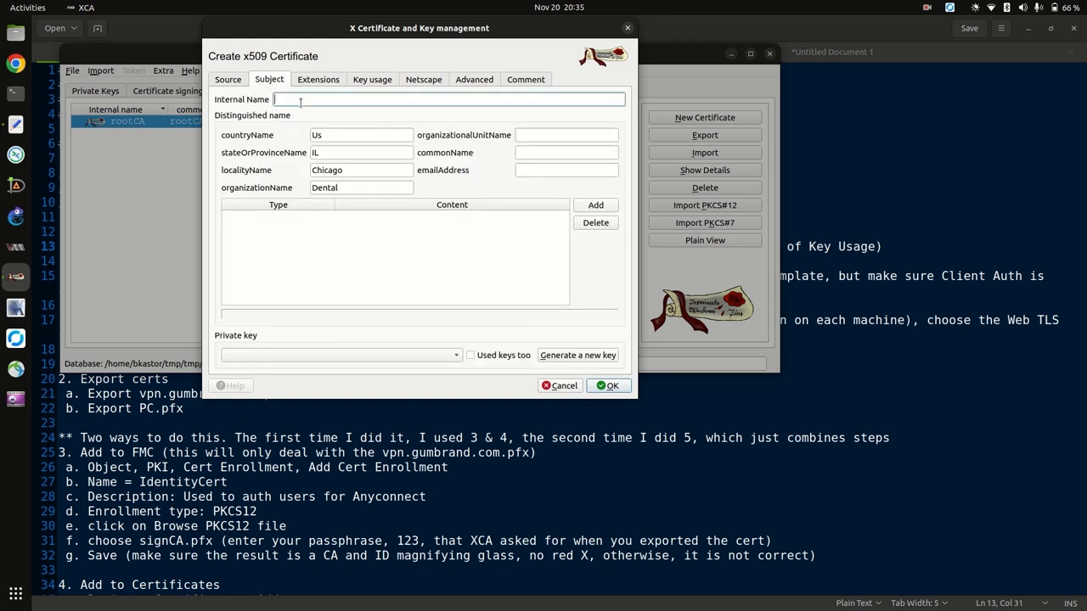
{"action": "type", "text": "signCA"}
{"action": "double_click", "coordinate": [300, 101]}
{"action": "key", "text": "ctrl+c"}
{"action": "key", "text": "Tab"}
{"action": "key", "text": "Tab"}
{"action": "key", "text": "Tab"}
{"action": "key", "text": "Tab"}
{"action": "key", "text": "Tab"}
{"action": "key", "text": "Tab"}
{"action": "key", "text": "Tab"}
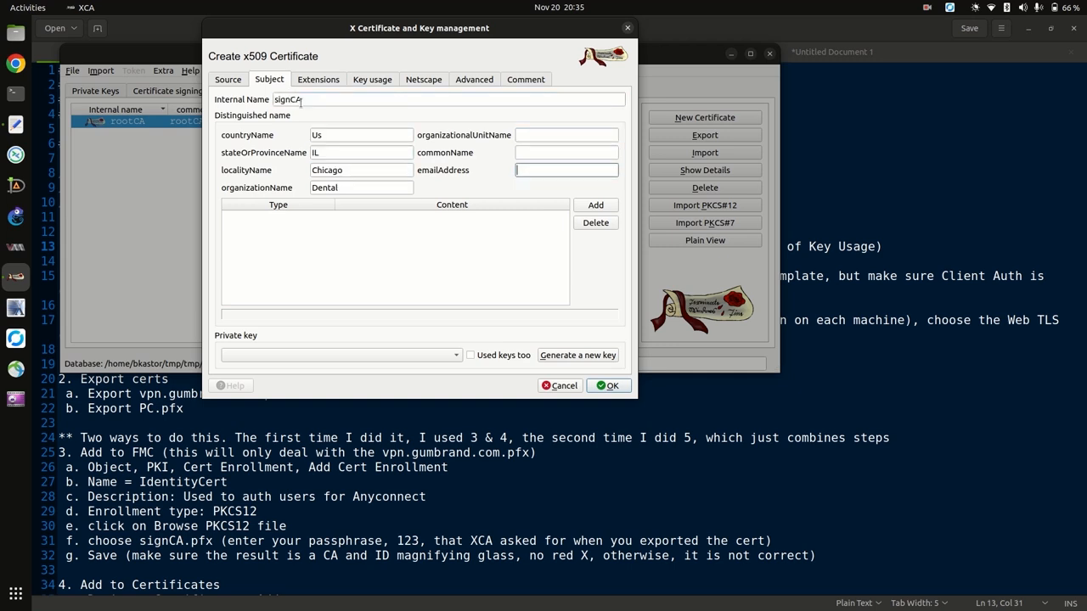
{"action": "key", "text": "shift+Tab"}
{"action": "key", "text": "ctrl+v"}
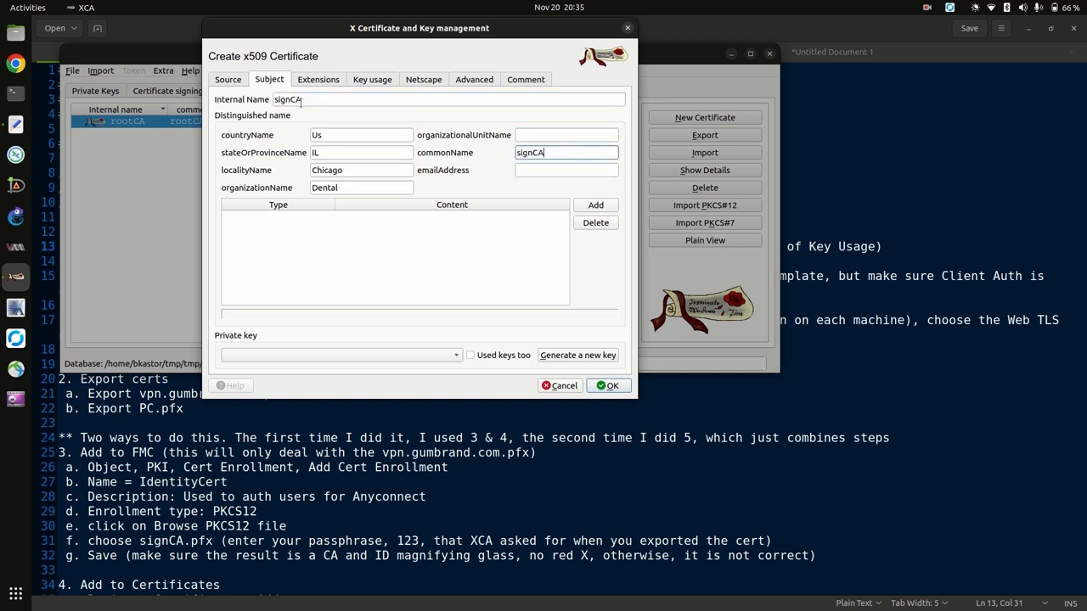
{"action": "key", "text": "Tab"}
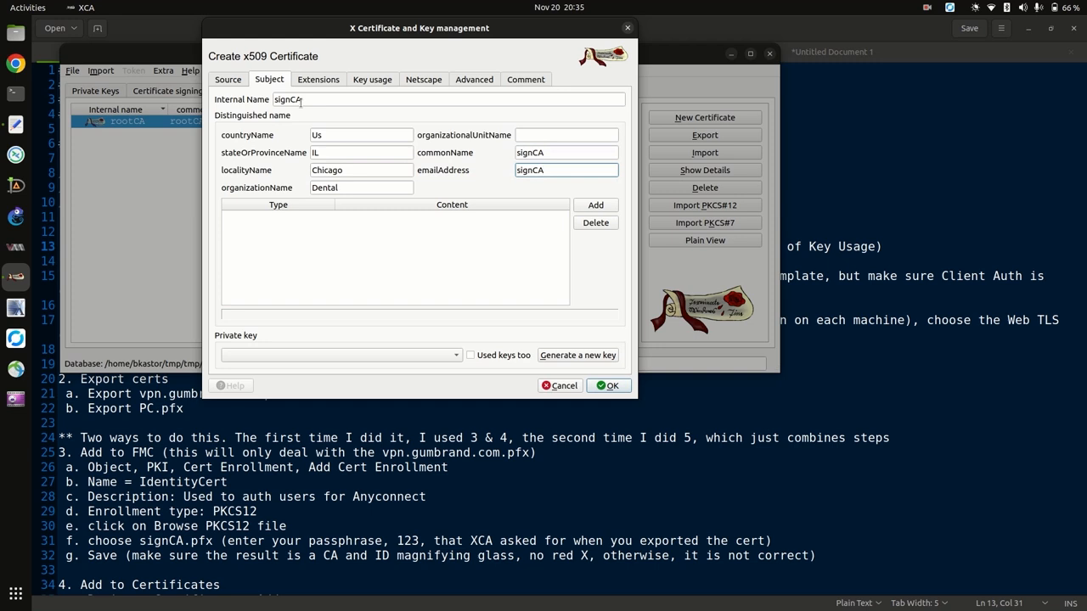
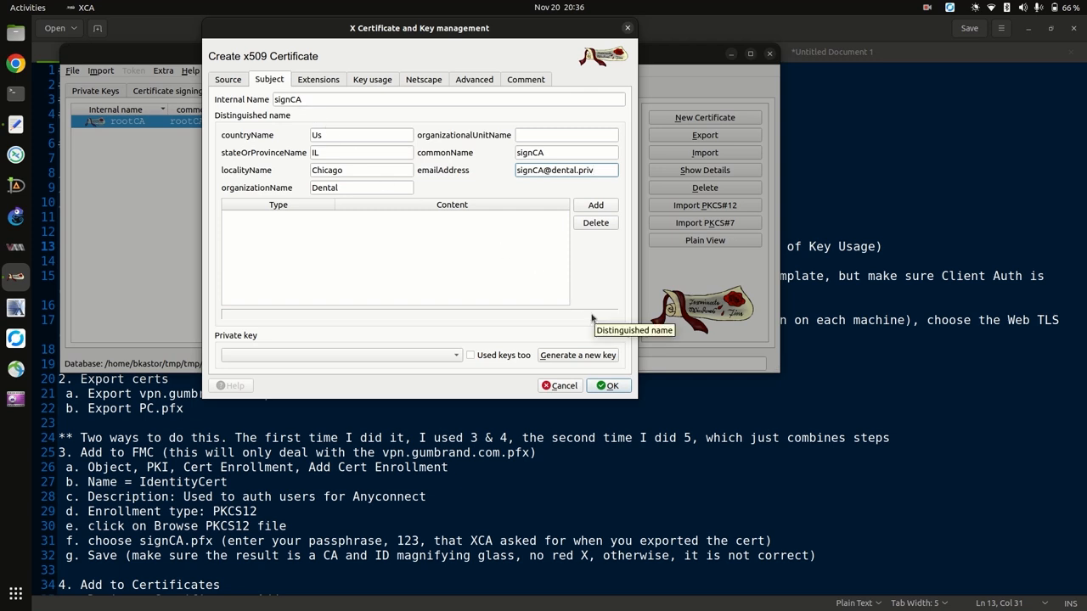
Generate a 2048-bit RSA key named signCA and create the signCA certificate.
{"action": "left_click", "coordinate": [570, 357]}
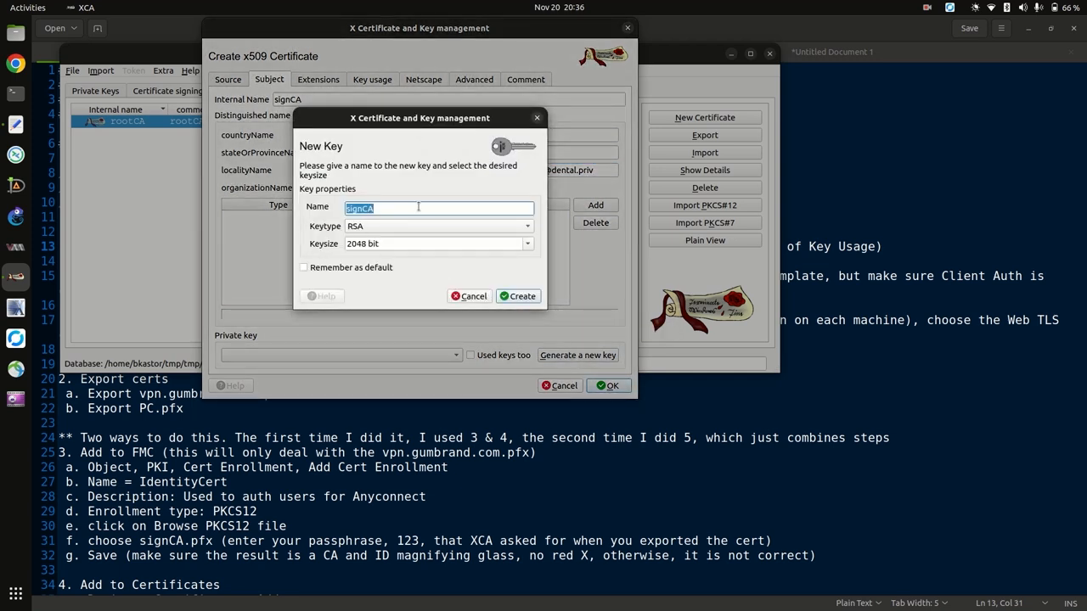
{"action": "left_click", "coordinate": [514, 296]}
{"action": "left_click", "coordinate": [626, 298]}
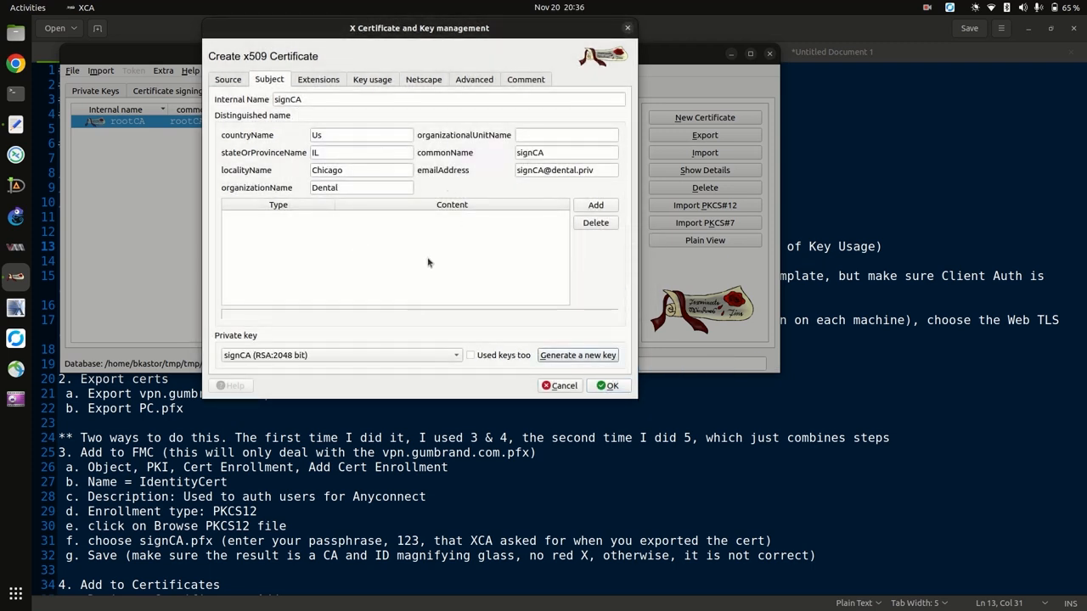
{"action": "left_click", "coordinate": [608, 385]}
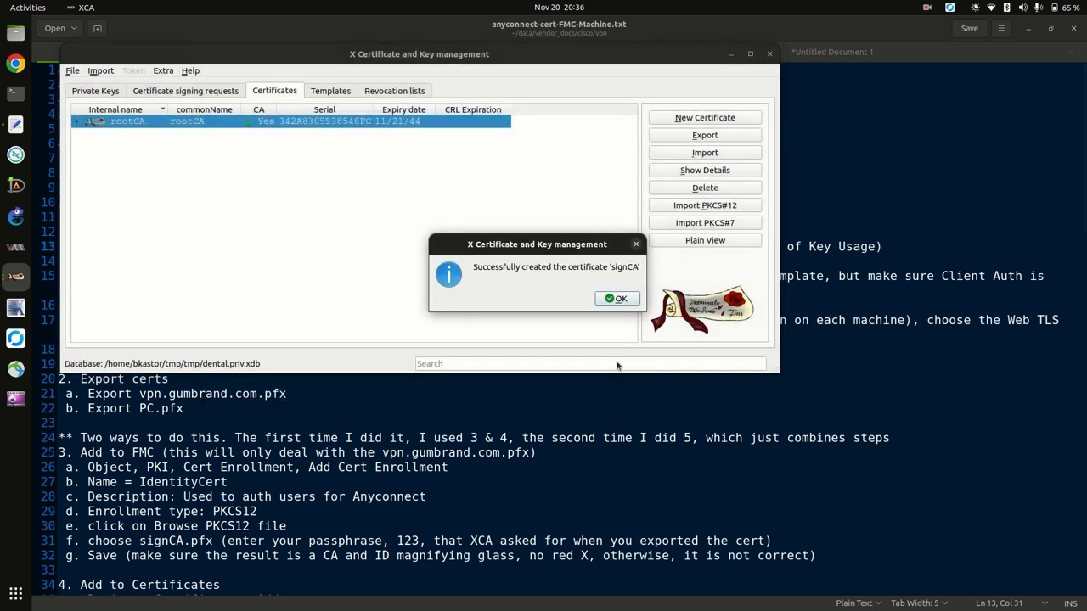
{"action": "left_click", "coordinate": [620, 299]}
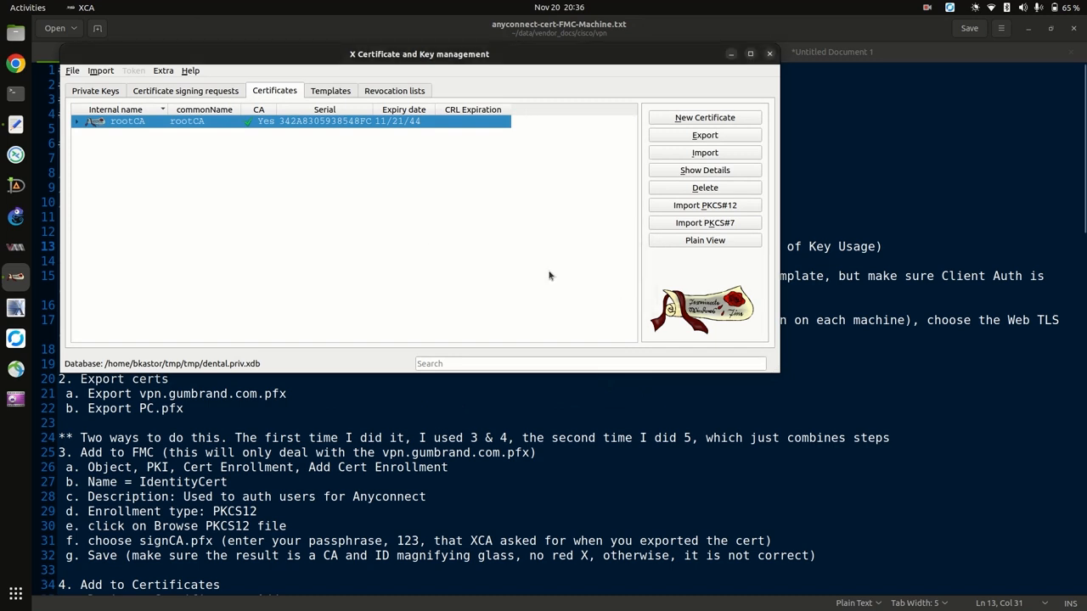
Expand rootCA to show signCA nested beneath it, select signCA, and reposition the XCA window.
{"action": "left_click", "coordinate": [77, 121]}
{"action": "left_click", "coordinate": [132, 134]}
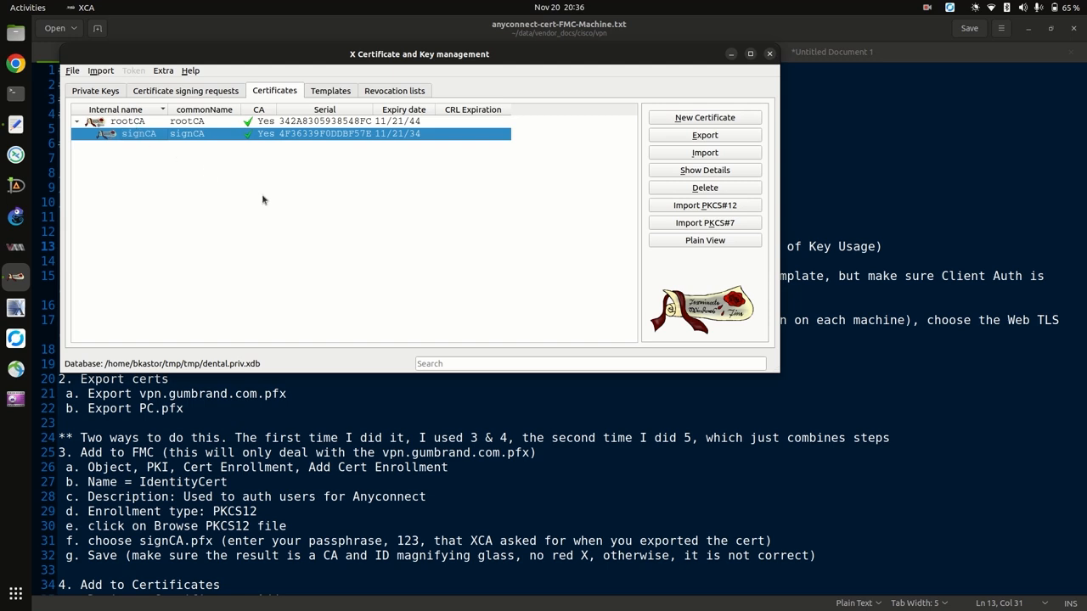
{"action": "left_click_drag", "start_coordinate": [229, 60], "coordinate": [558, 307]}
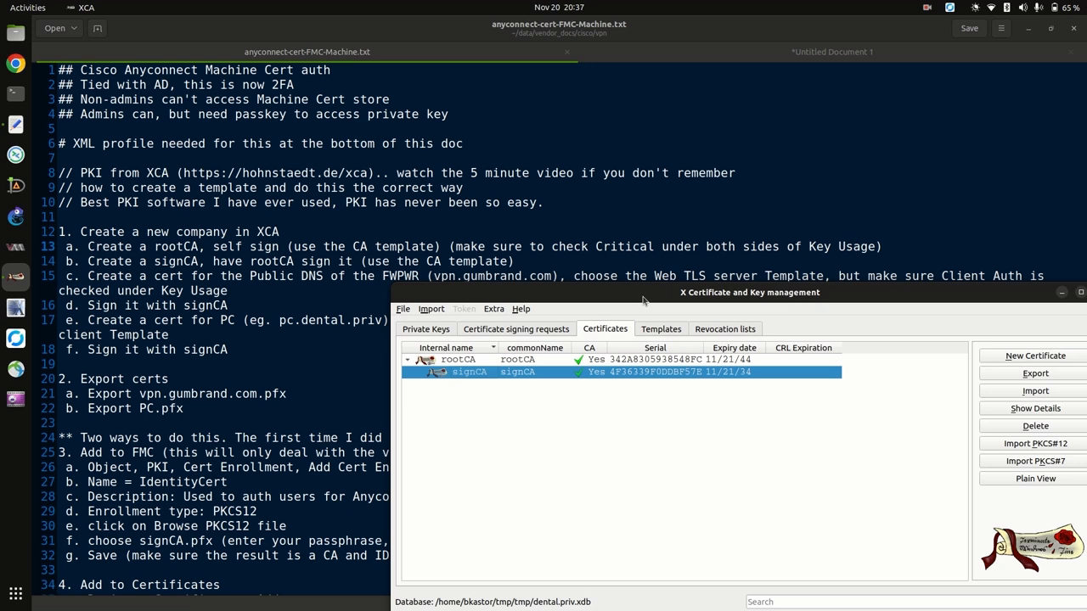
{"action": "left_click_drag", "start_coordinate": [643, 300], "coordinate": [502, 176]}
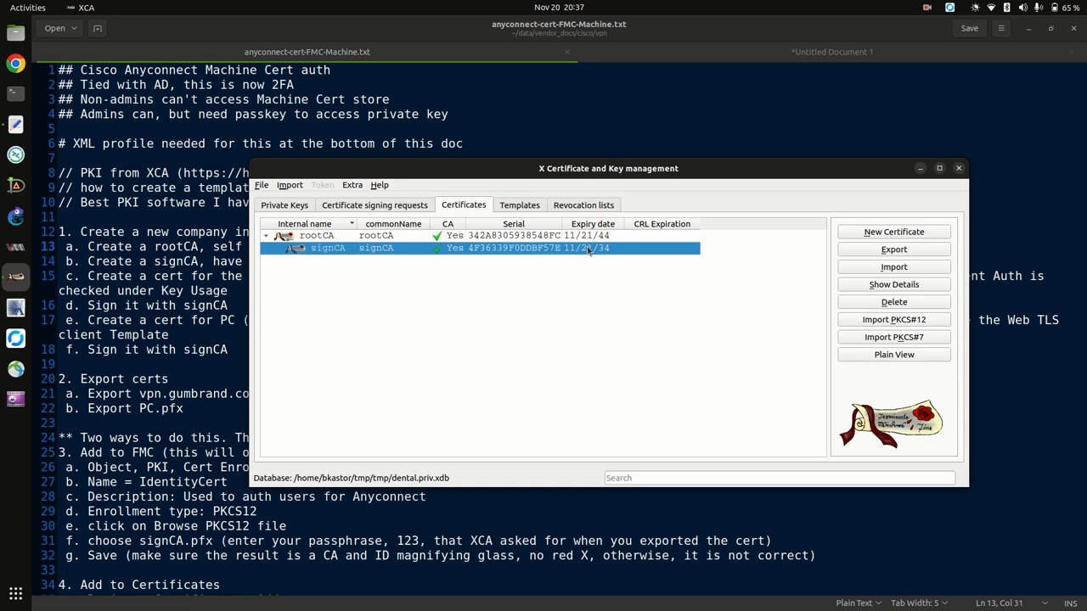
Begin a new certificate and keep signCA as the signing CA.
{"action": "left_click", "coordinate": [877, 233]}
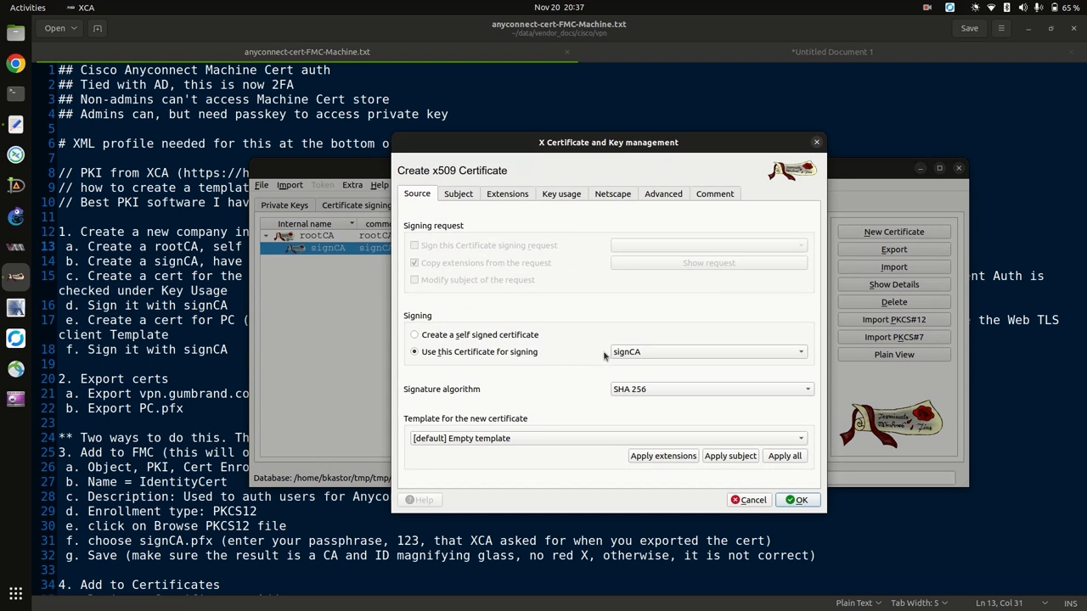
{"action": "left_click", "coordinate": [644, 356]}
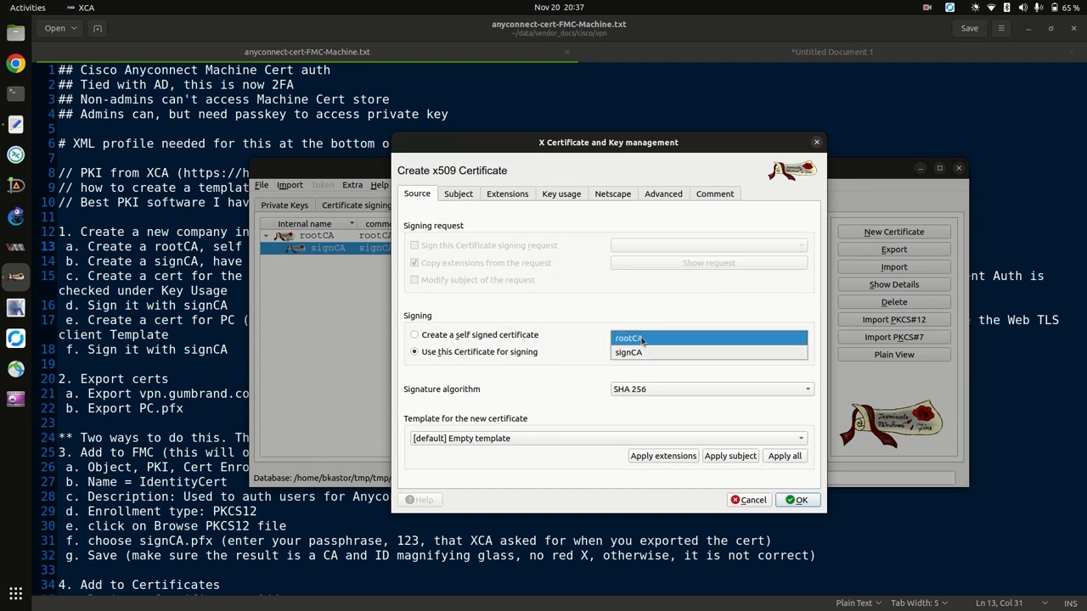
{"action": "left_click", "coordinate": [629, 354]}
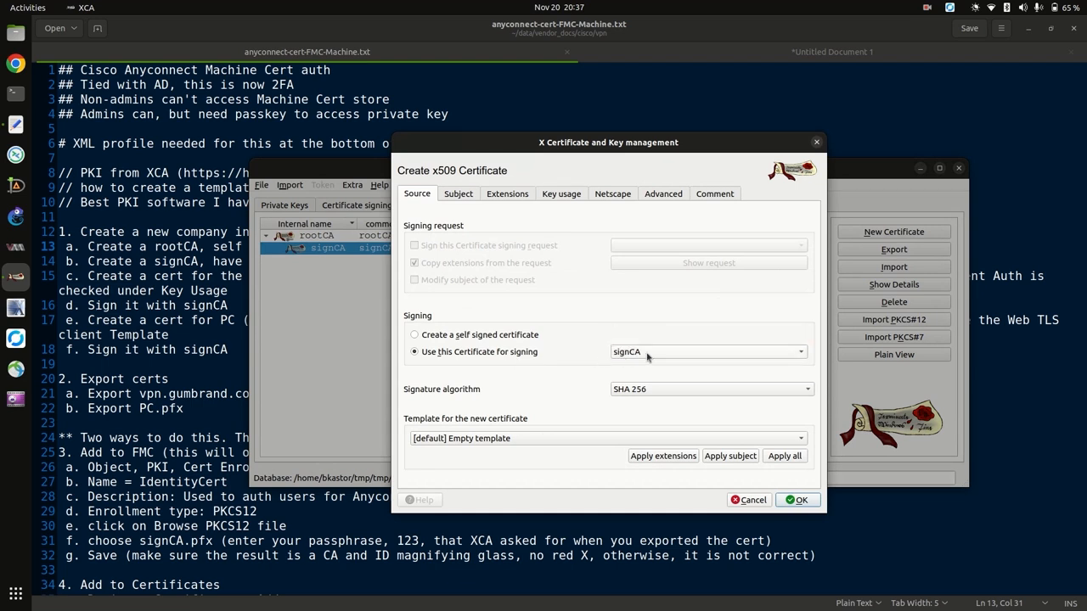
Apply the TLS_server template's extensions and the US-dental-priv template's subject details.
{"action": "left_click", "coordinate": [517, 439]}
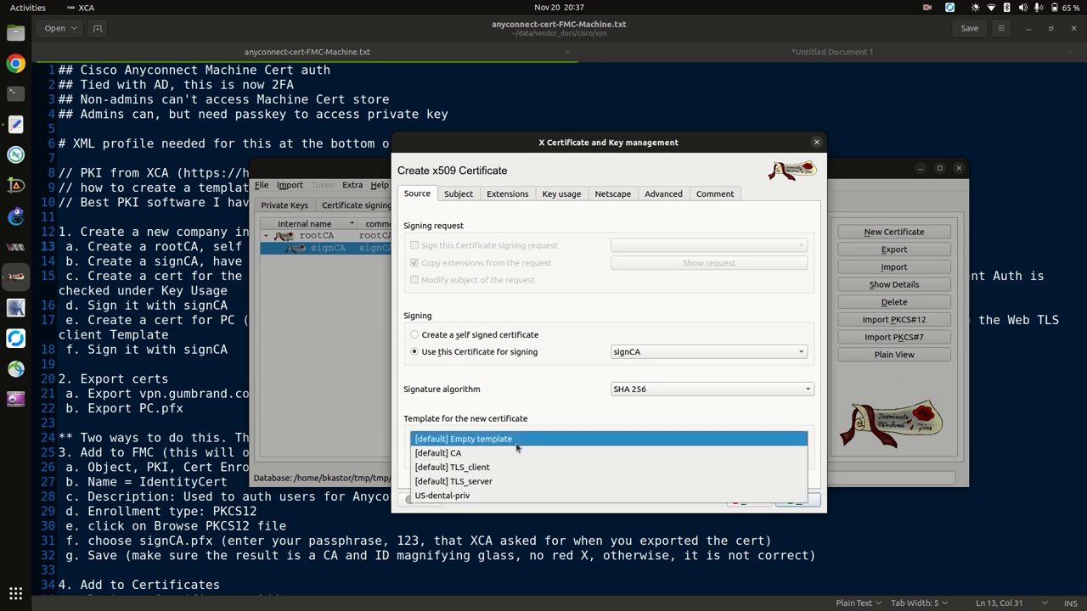
{"action": "left_click", "coordinate": [492, 481]}
{"action": "left_click", "coordinate": [662, 457]}
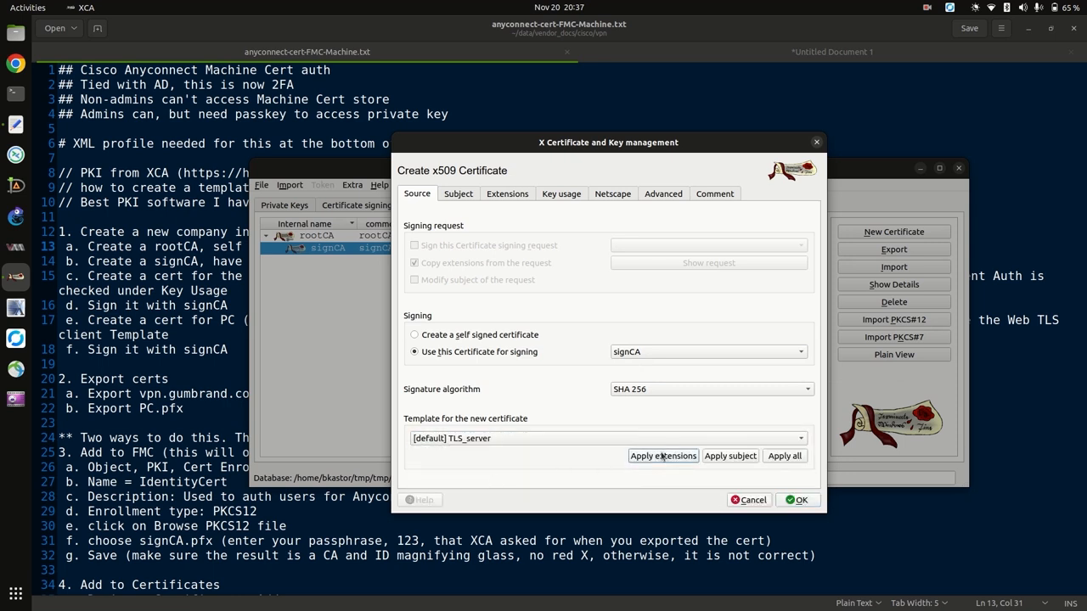
{"action": "left_click", "coordinate": [512, 435]}
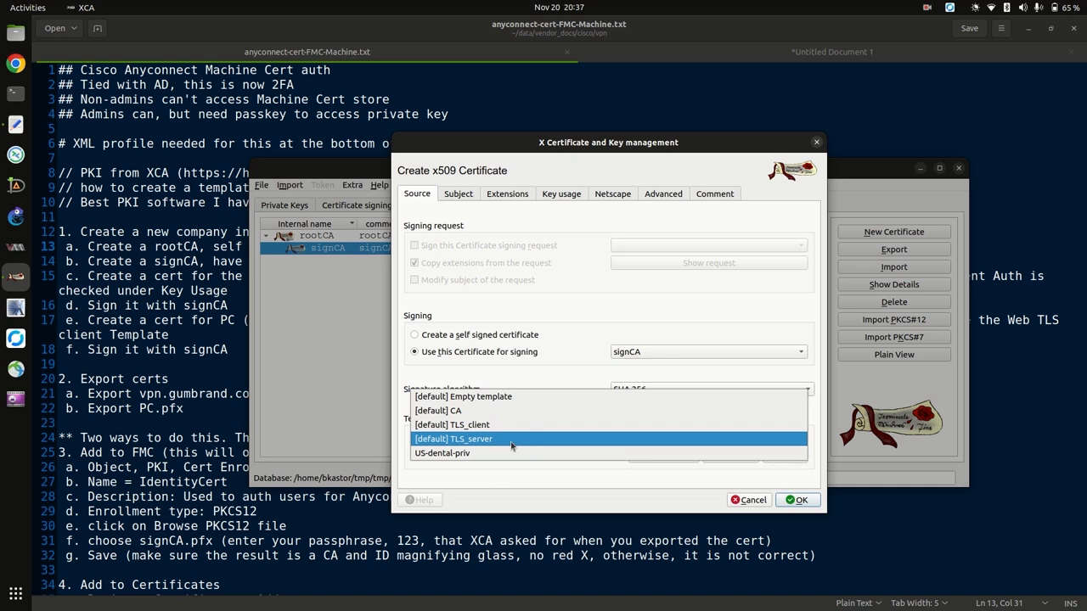
{"action": "left_click", "coordinate": [501, 455]}
{"action": "left_click", "coordinate": [723, 459]}
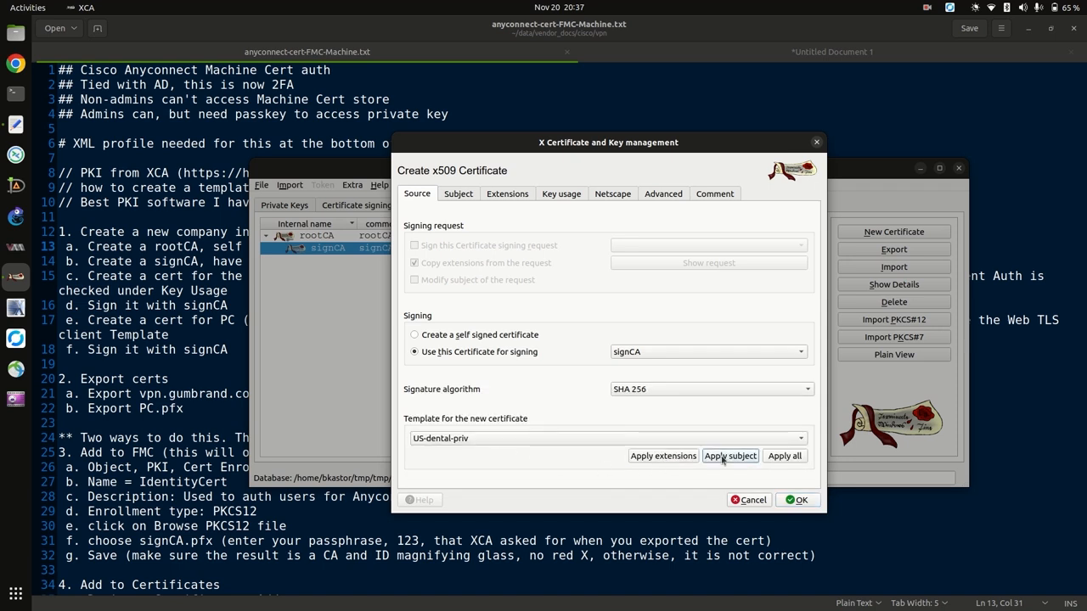
{"action": "left_click", "coordinate": [458, 194]}
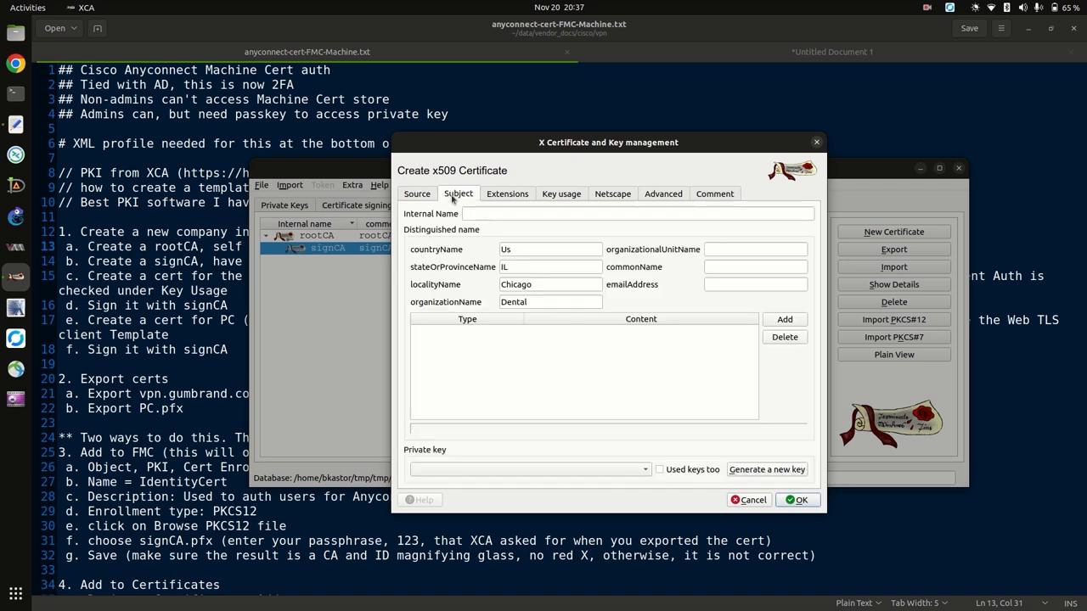
{"action": "left_click", "coordinate": [478, 214]}
{"action": "type", "text": "vpn"}
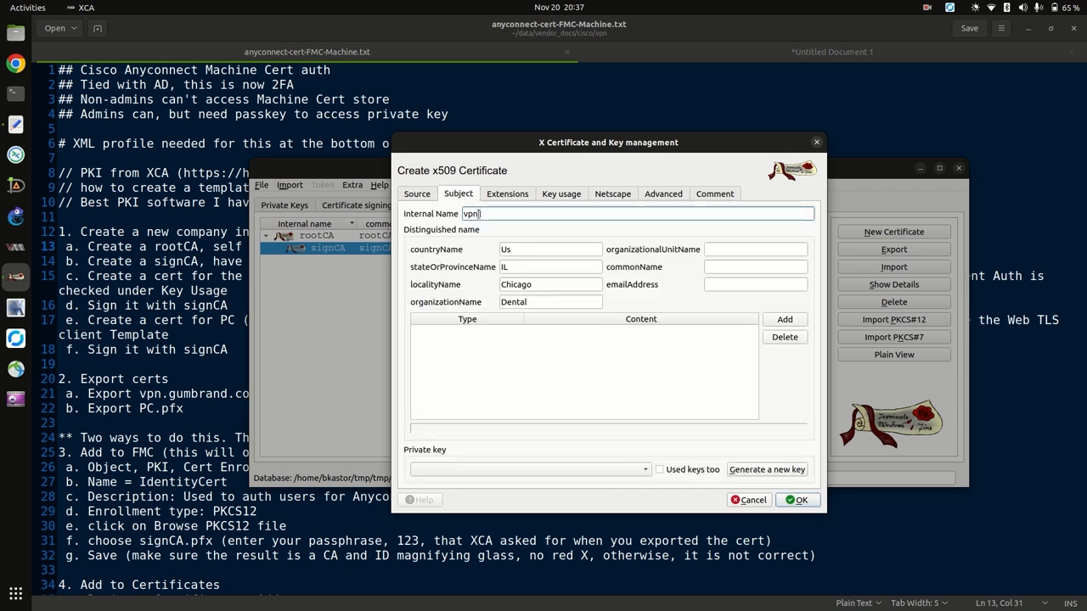
{"action": "type", "text": ".gumbrand.com"}
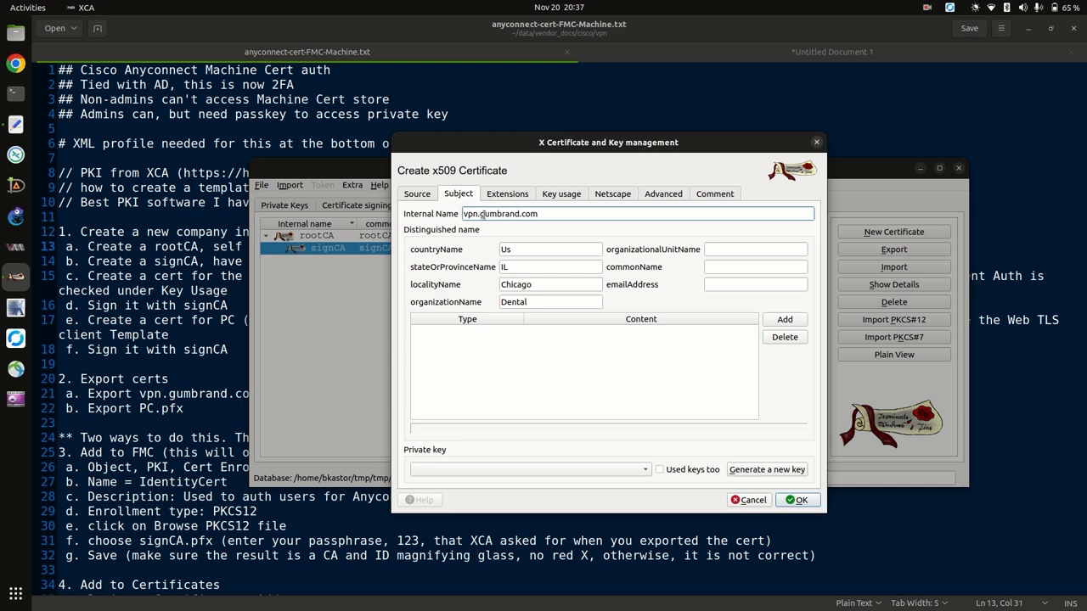
{"action": "left_click_drag", "start_coordinate": [464, 214], "coordinate": [540, 214]}
{"action": "right_click", "coordinate": [484, 216]}
{"action": "left_click", "coordinate": [513, 267]}
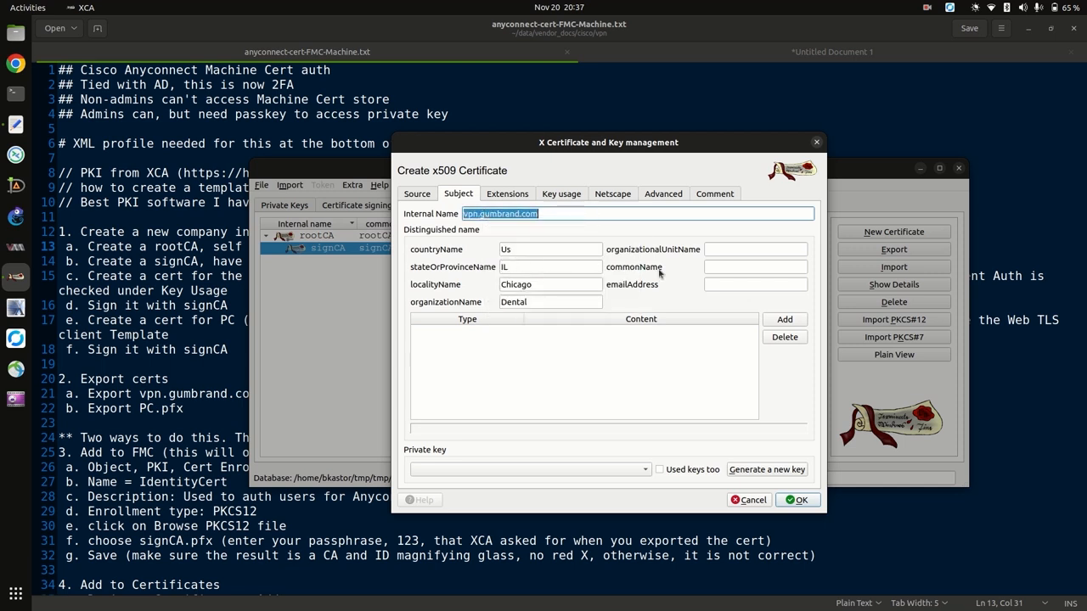
{"action": "left_click", "coordinate": [720, 265]}
{"action": "right_click", "coordinate": [722, 266]}
{"action": "left_click", "coordinate": [748, 327]}
{"action": "left_click", "coordinate": [729, 285]}
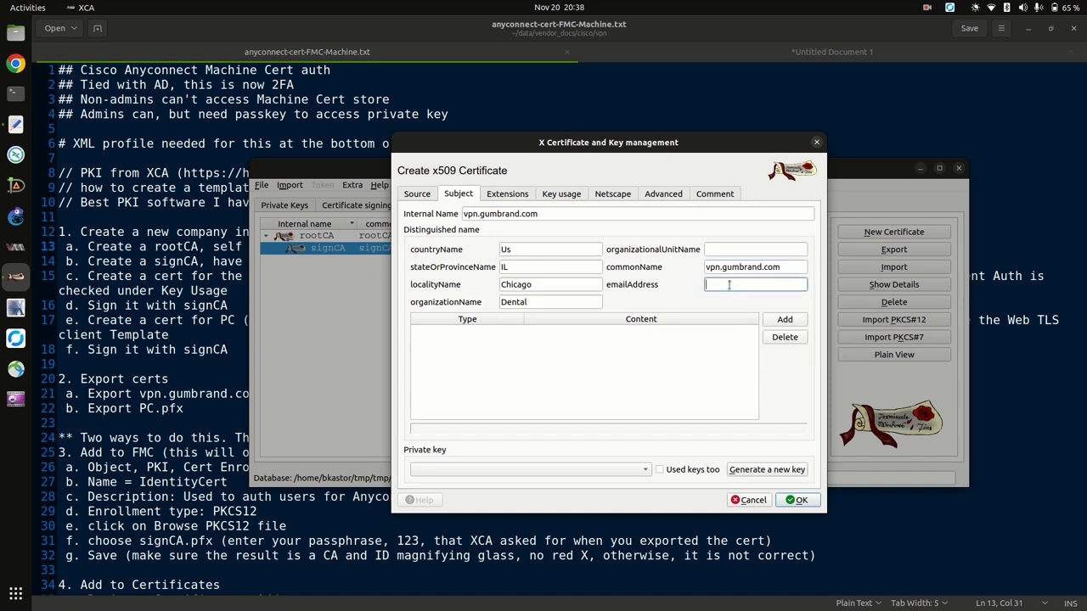
{"action": "key", "text": "ctrl+v"}
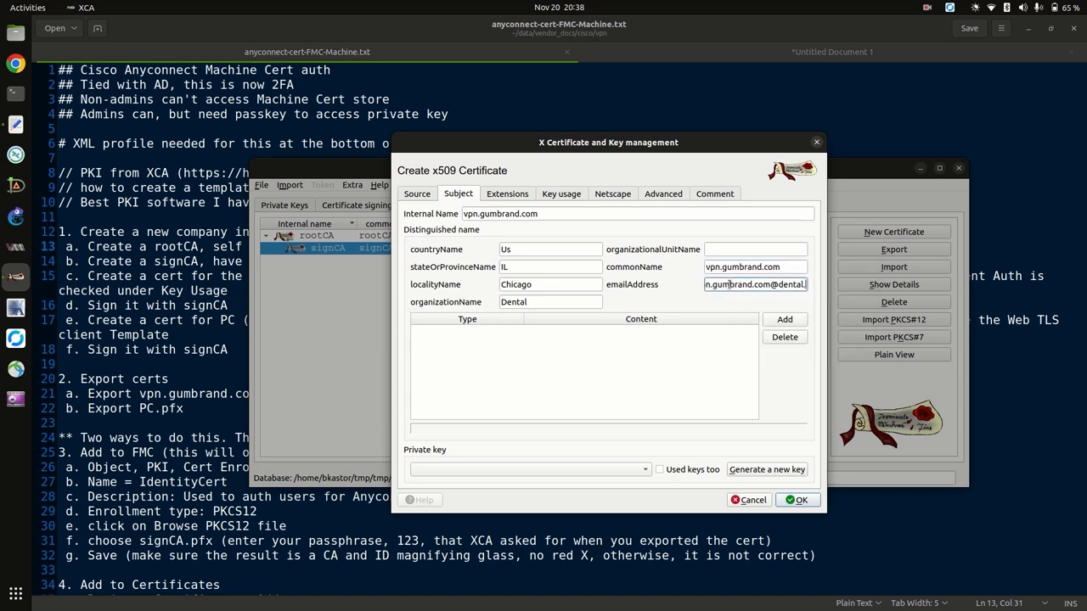
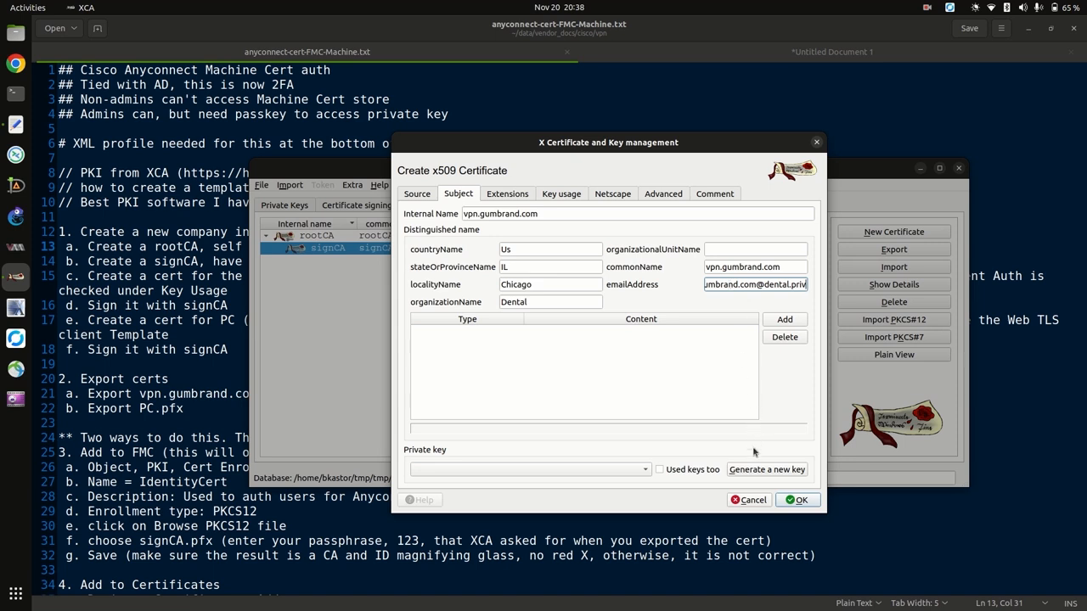
Generate a 2048-bit RSA private key named vpn.gumbrand.com.
{"action": "left_click", "coordinate": [747, 471]}
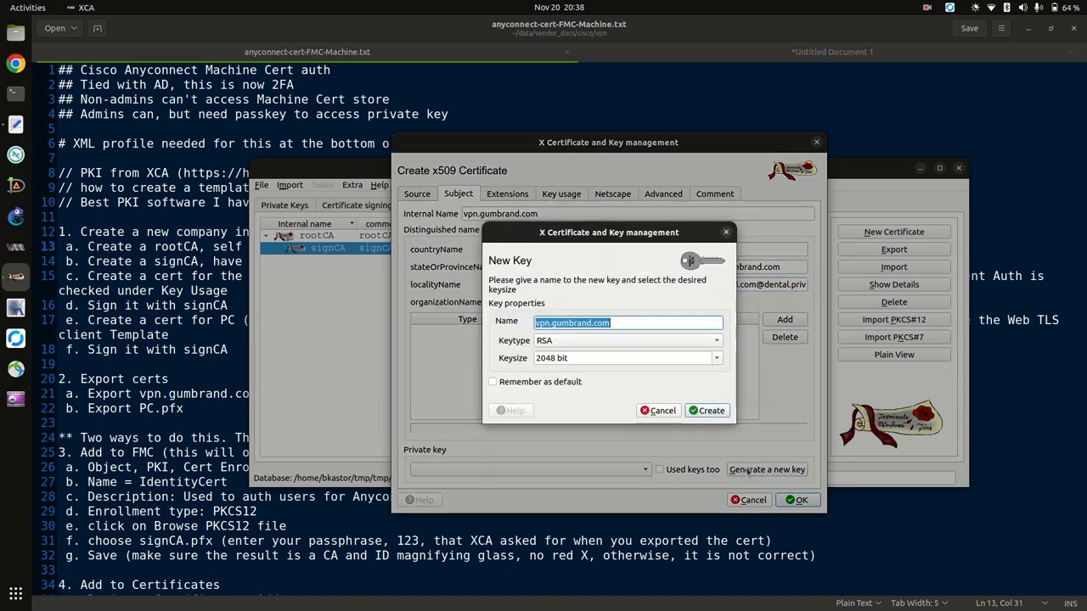
{"action": "left_click", "coordinate": [703, 411]}
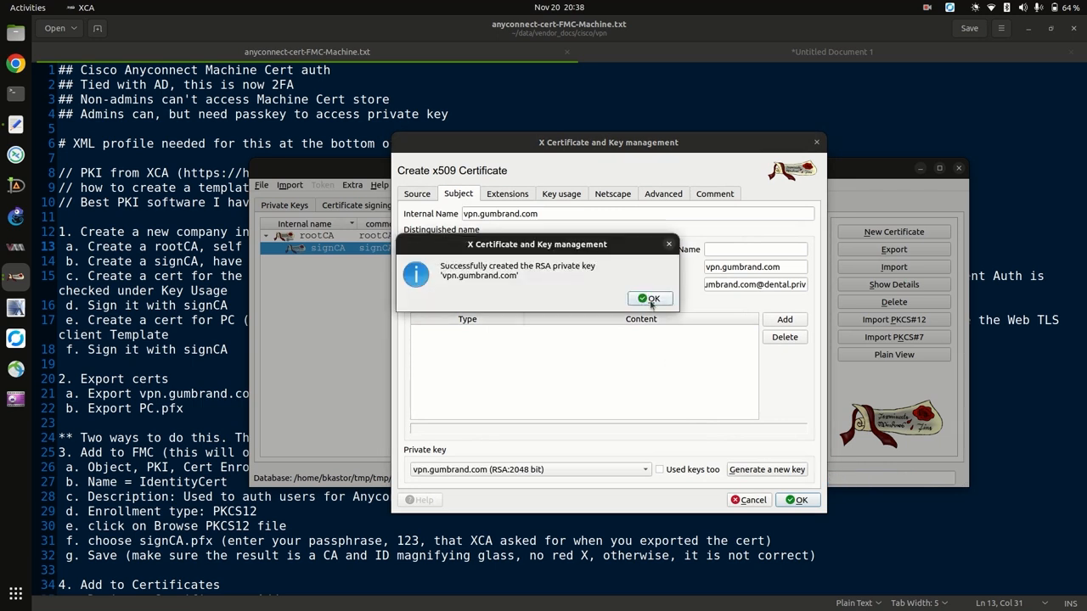
{"action": "left_click", "coordinate": [652, 304]}
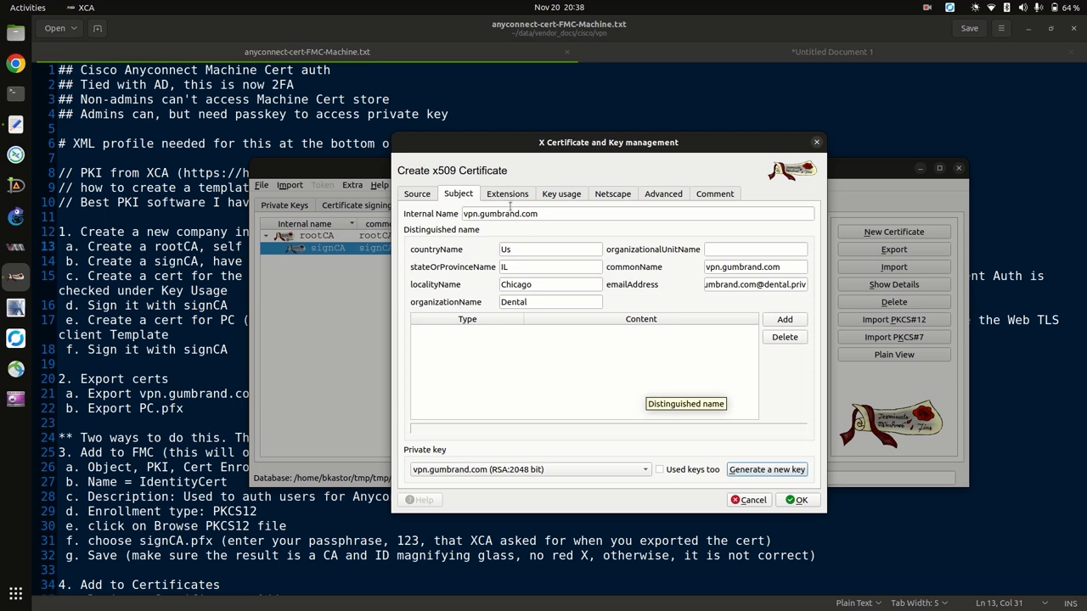
Make key usage and extended key usage critical, adding TLS Web Client Authentication to server authentication.
{"action": "left_click", "coordinate": [507, 194]}
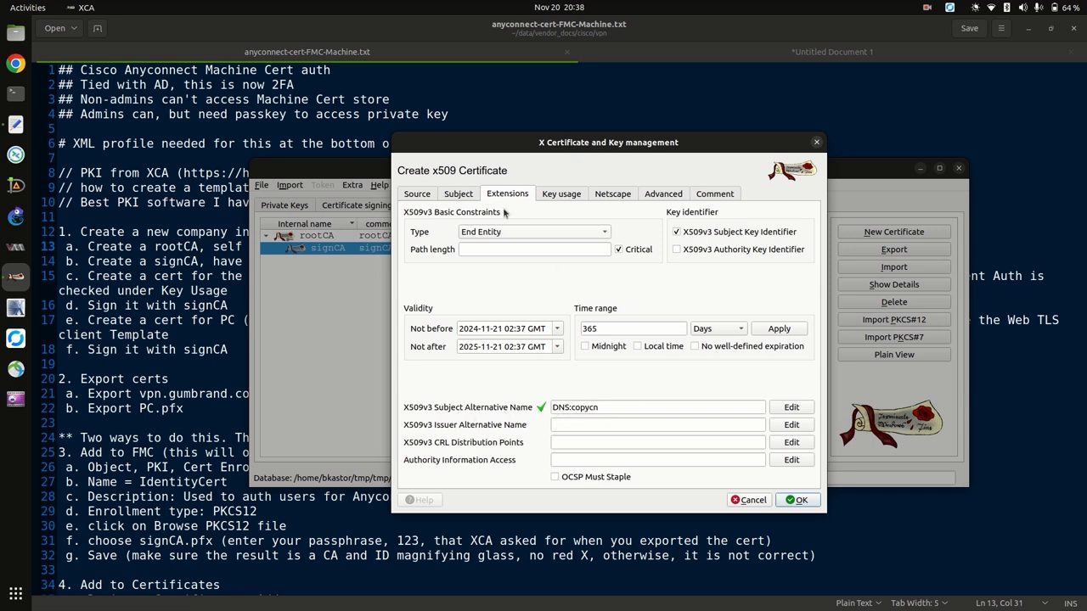
{"action": "left_click", "coordinate": [465, 197]}
{"action": "triple_click", "coordinate": [739, 269]}
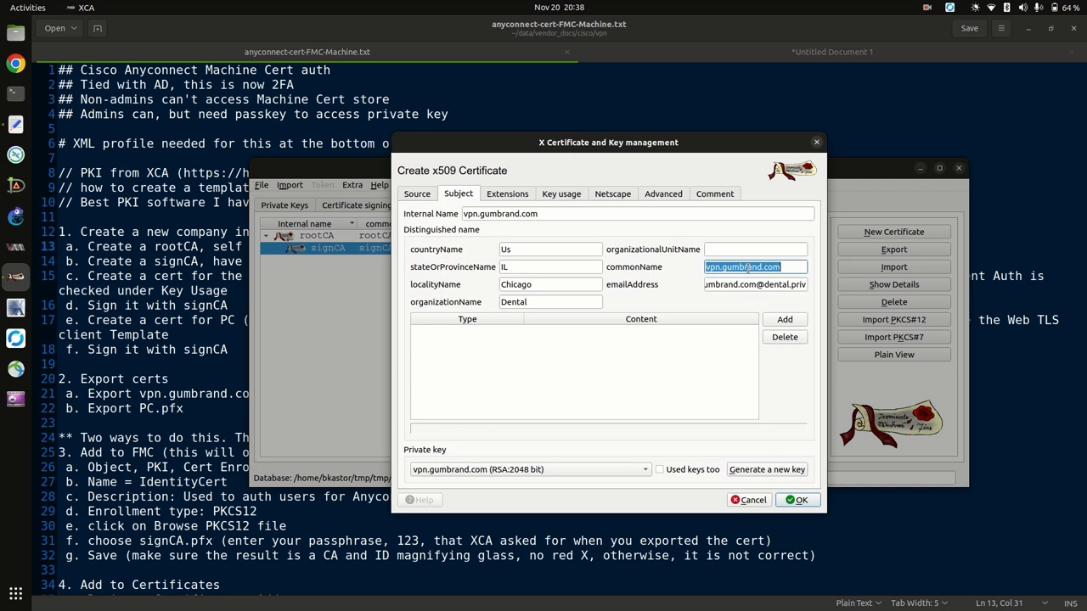
{"action": "left_click", "coordinate": [559, 197]}
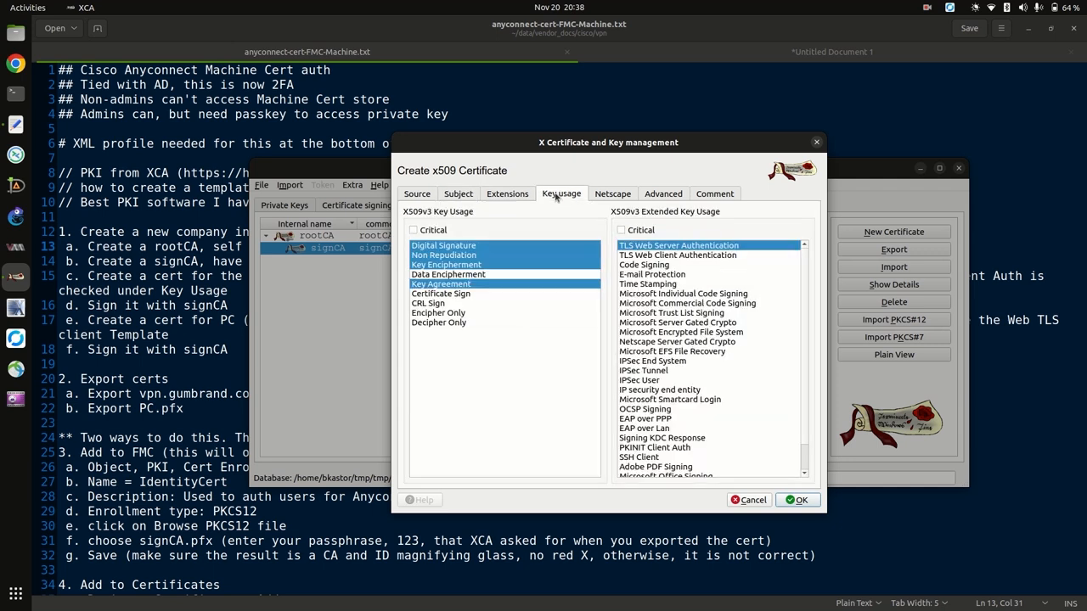
{"action": "left_click", "coordinate": [413, 230]}
{"action": "left_click", "coordinate": [620, 230]}
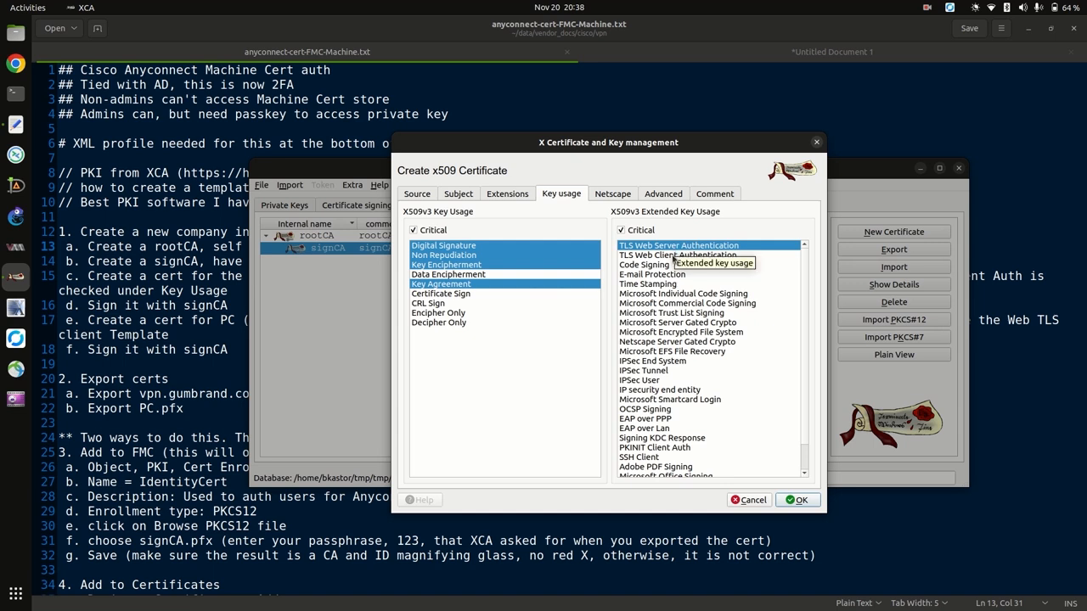
{"action": "left_click", "coordinate": [675, 255]}
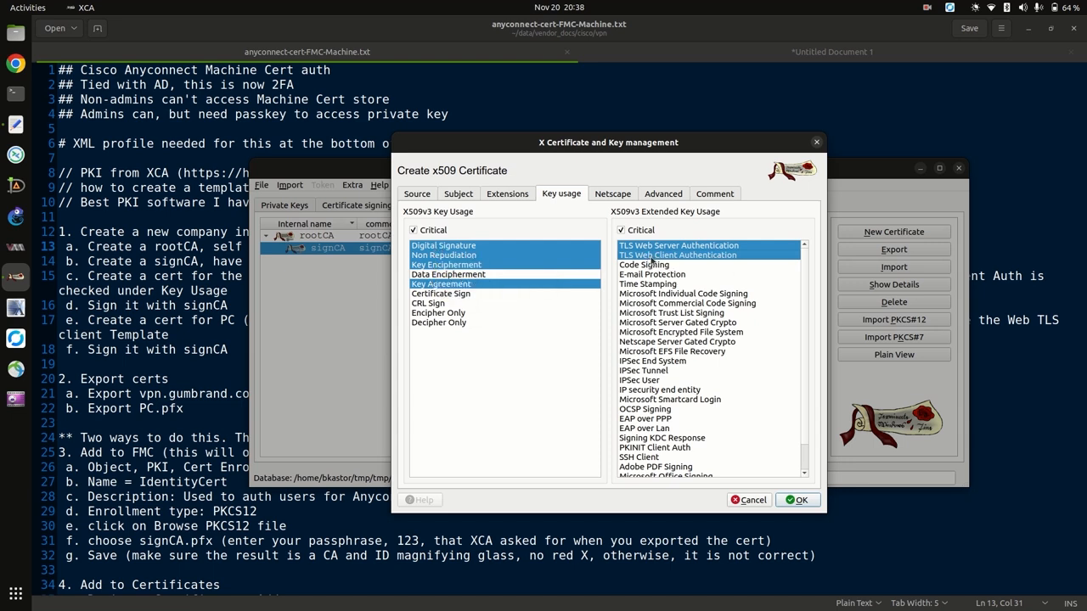
{"action": "left_click", "coordinate": [461, 197]}
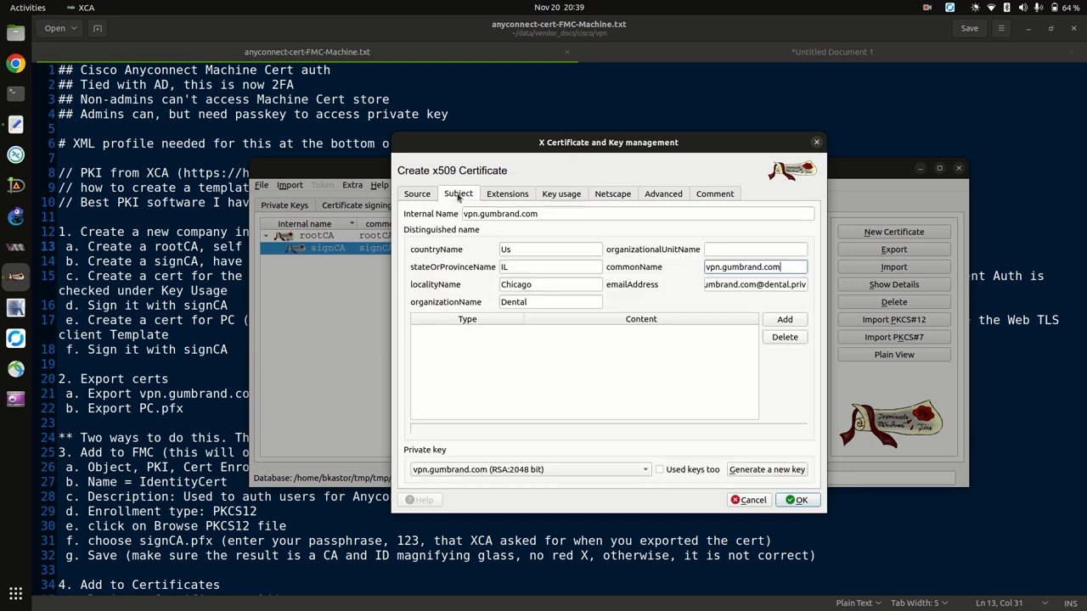
After reviewing the Source and Subject tabs, create the vpn.gumbrand.com certificate and select it in the list.
{"action": "left_click", "coordinate": [416, 195]}
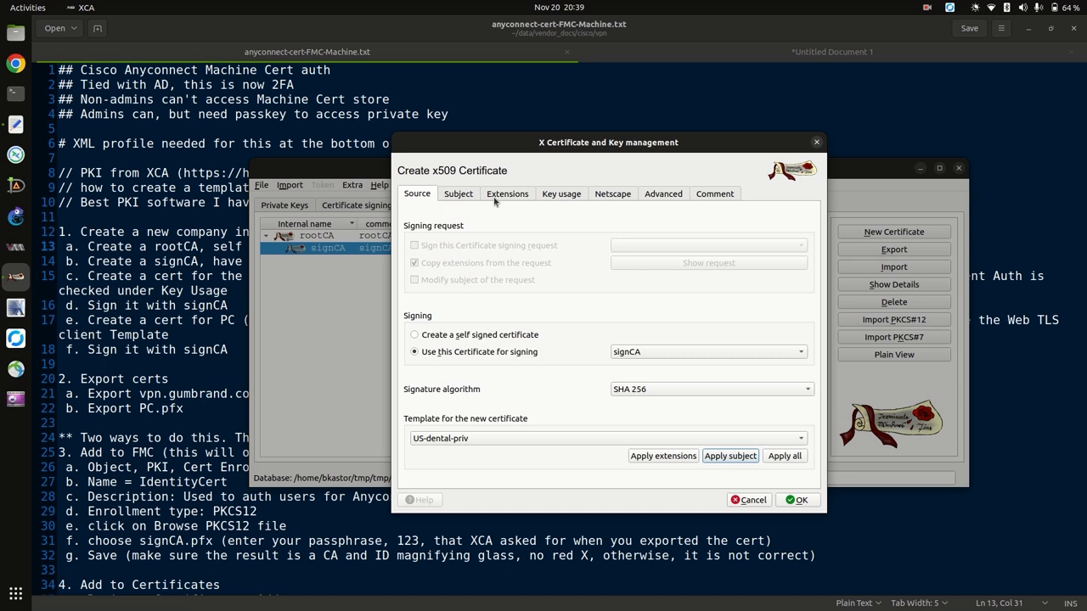
{"action": "left_click", "coordinate": [462, 195]}
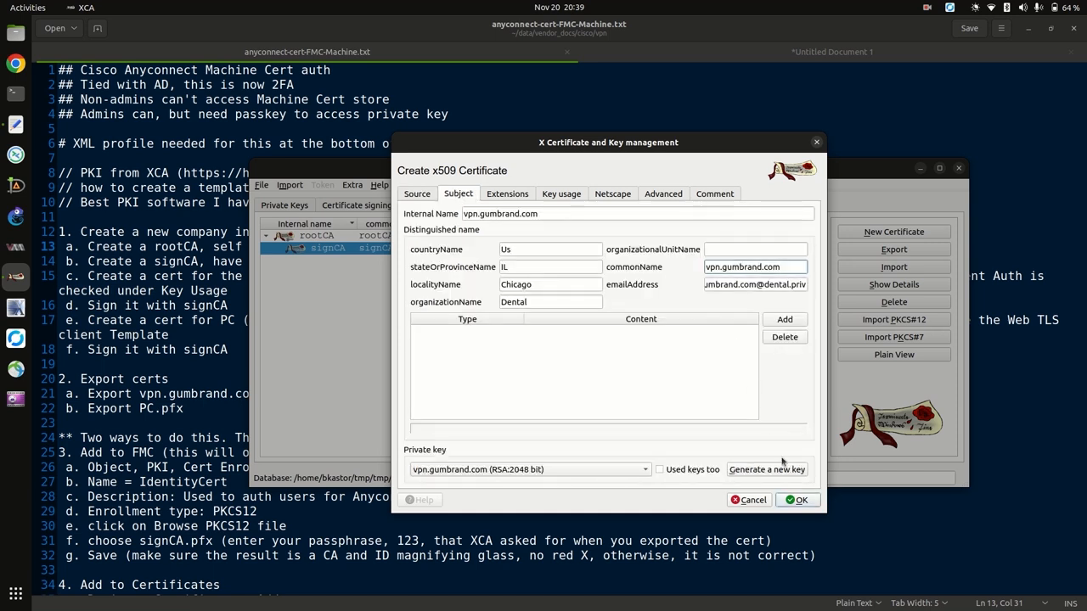
{"action": "left_click", "coordinate": [796, 500]}
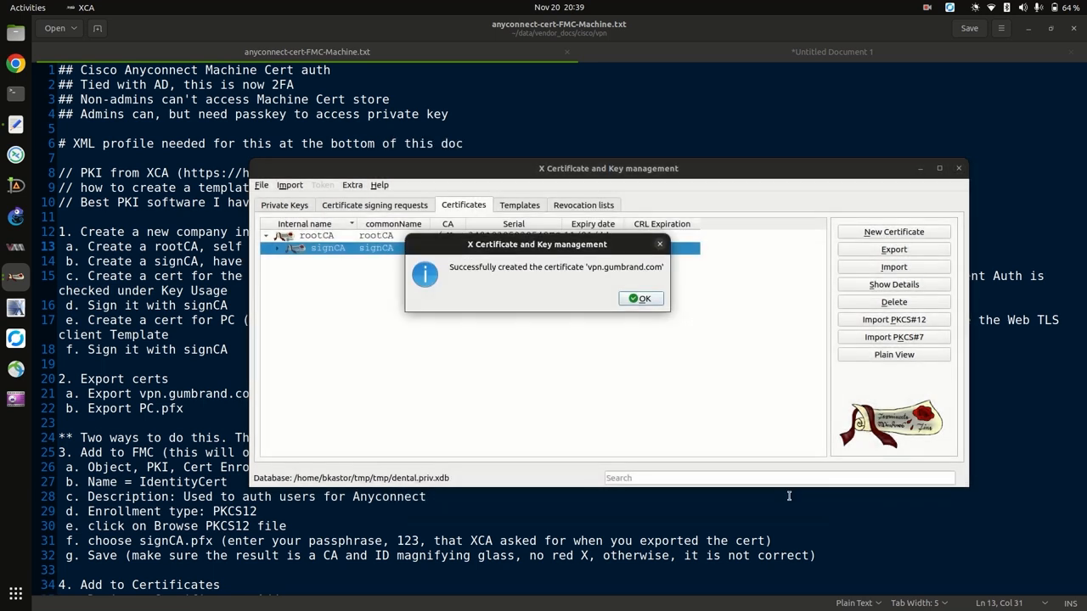
{"action": "left_click", "coordinate": [641, 299]}
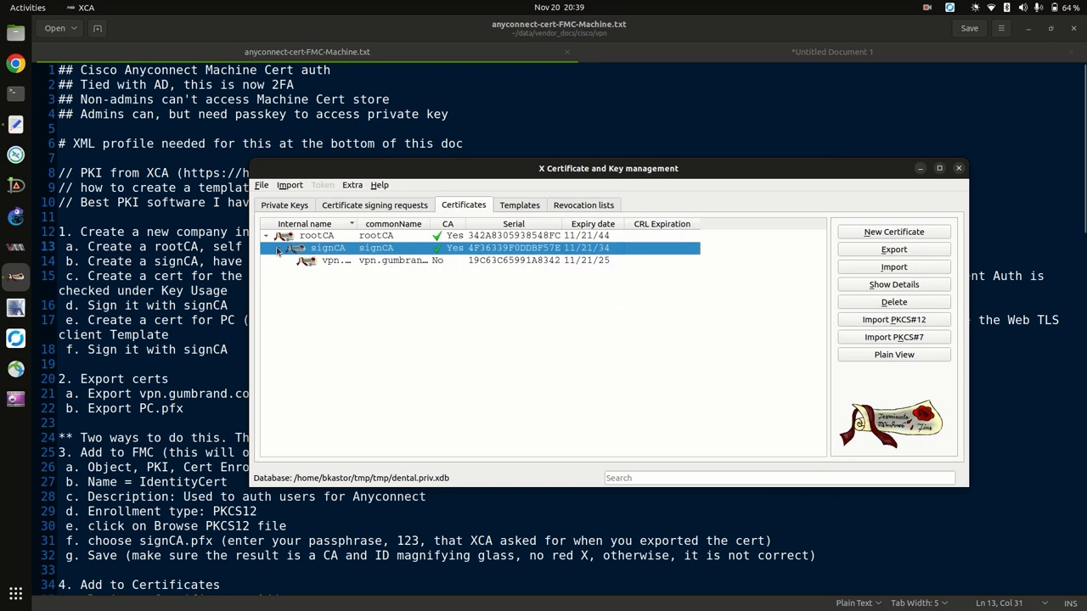
{"action": "left_click", "coordinate": [395, 264]}
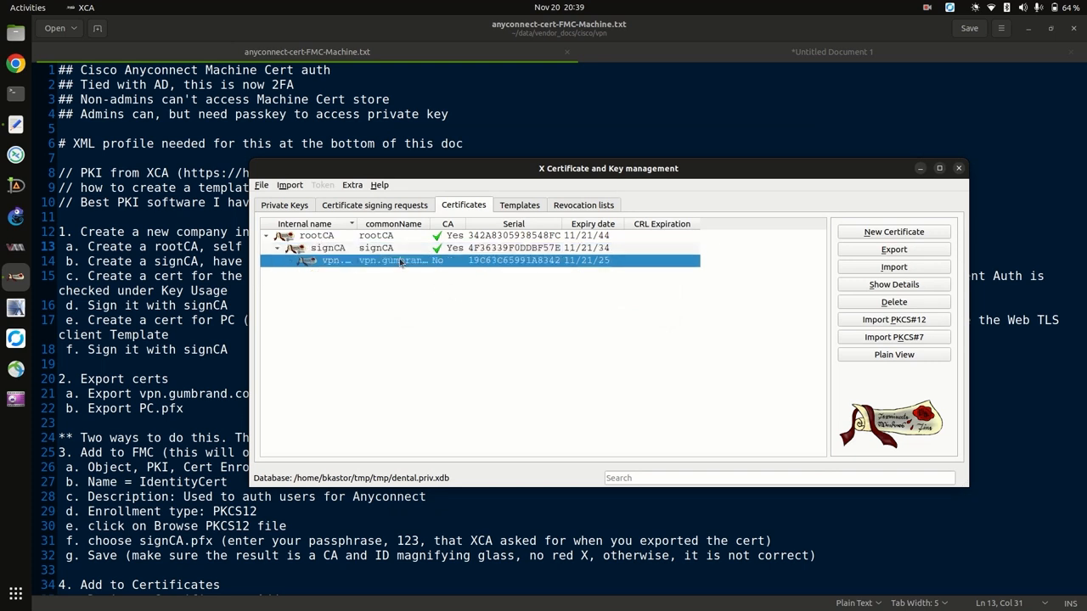
{"action": "left_click", "coordinate": [861, 253]}
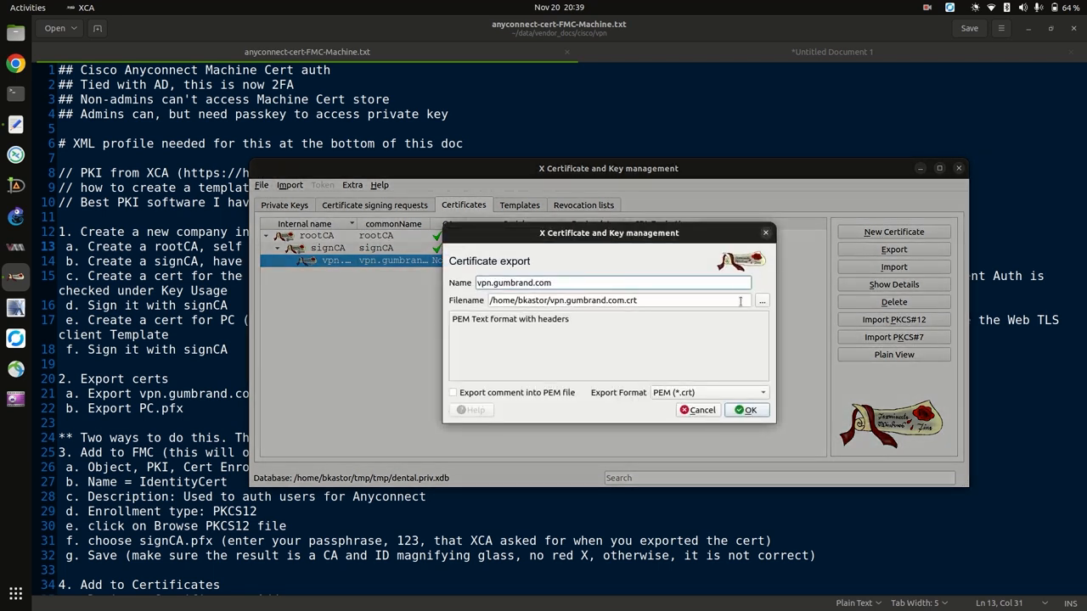
Choose the nested tmp/tmp folder as the export destination.
{"action": "left_click", "coordinate": [761, 300]}
{"action": "left_click", "coordinate": [408, 164]}
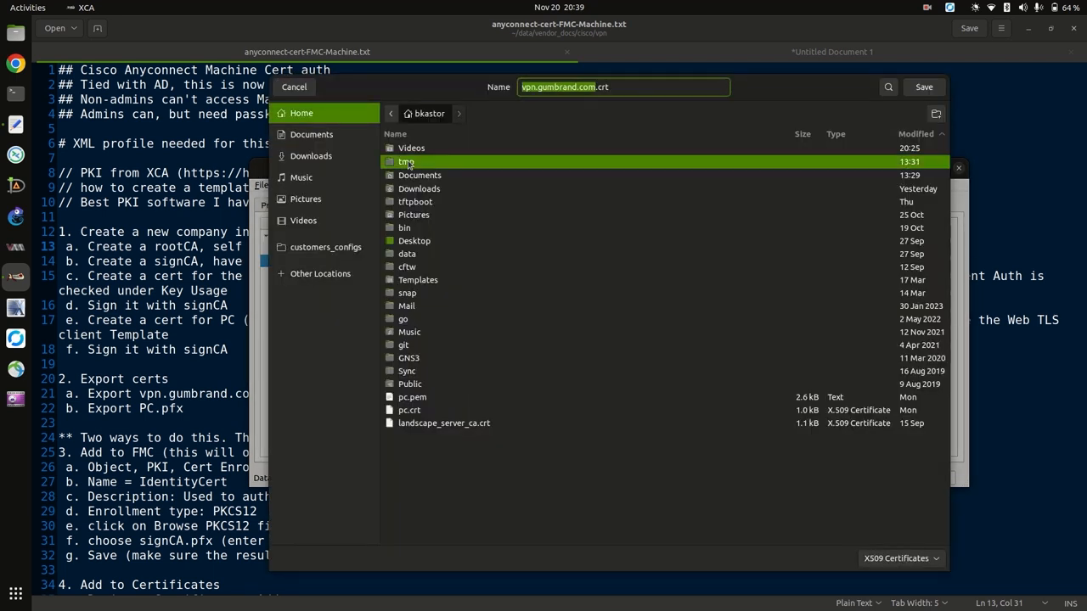
{"action": "double_click", "coordinate": [409, 164]}
{"action": "double_click", "coordinate": [407, 153]}
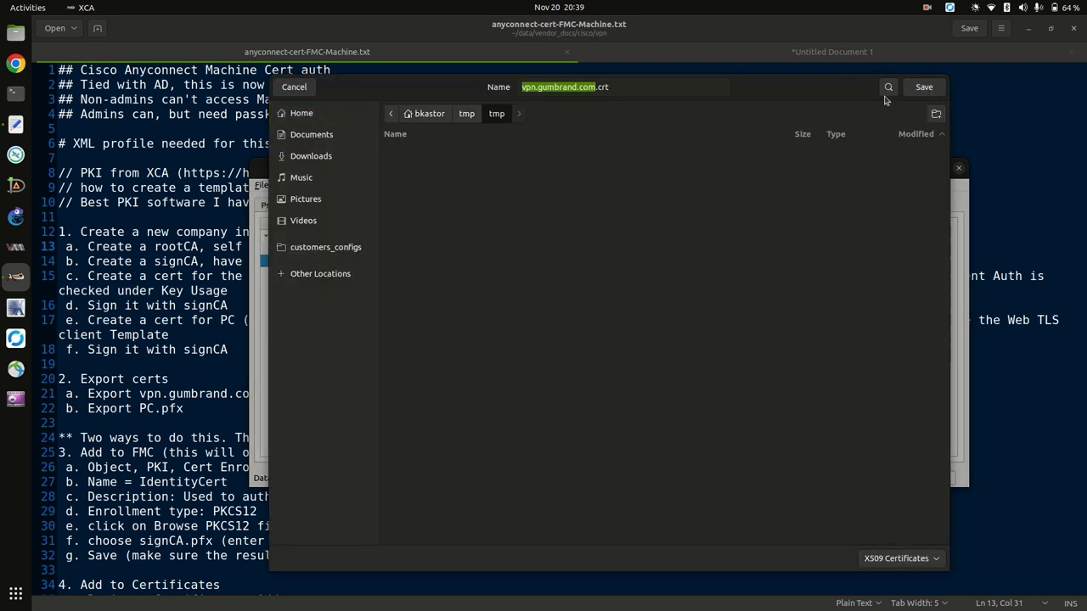
{"action": "left_click", "coordinate": [924, 87]}
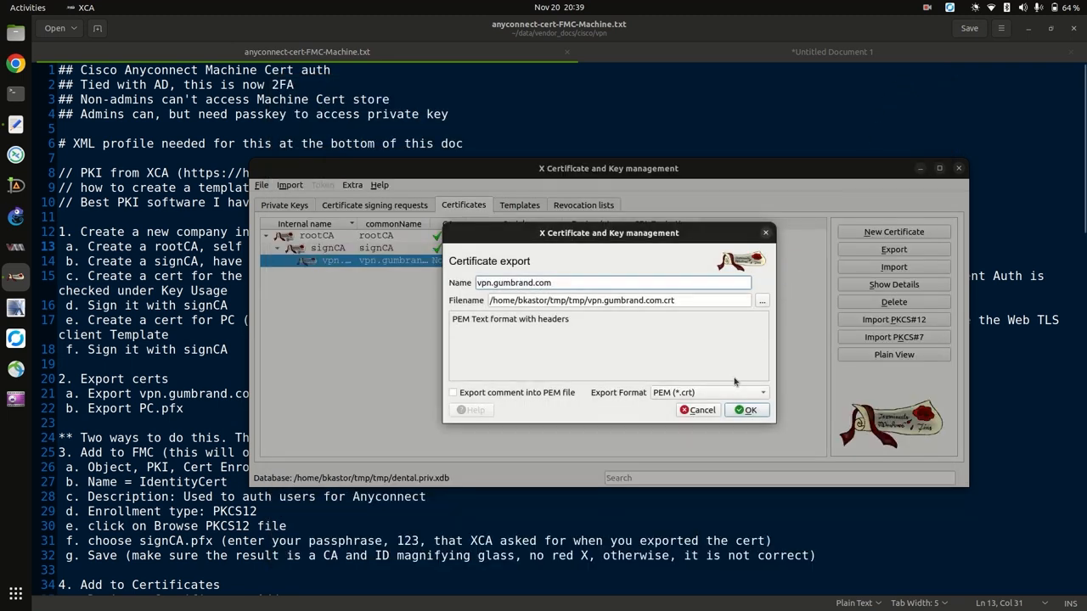
Export in PKCS#12 chain (*.pfx) format, protected with a password.
{"action": "left_click", "coordinate": [759, 393]}
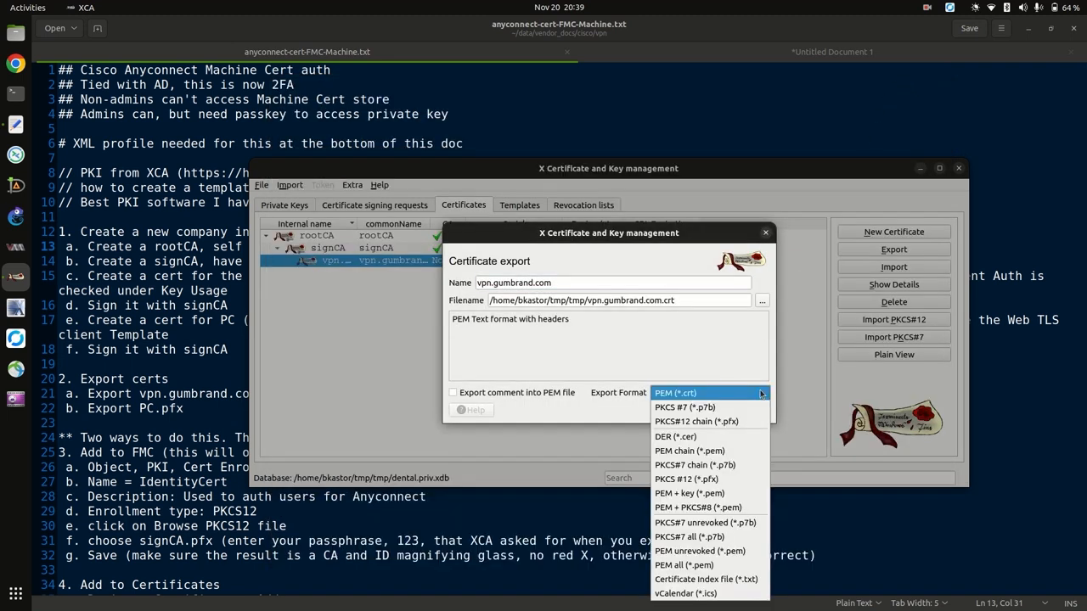
{"action": "left_click", "coordinate": [737, 421]}
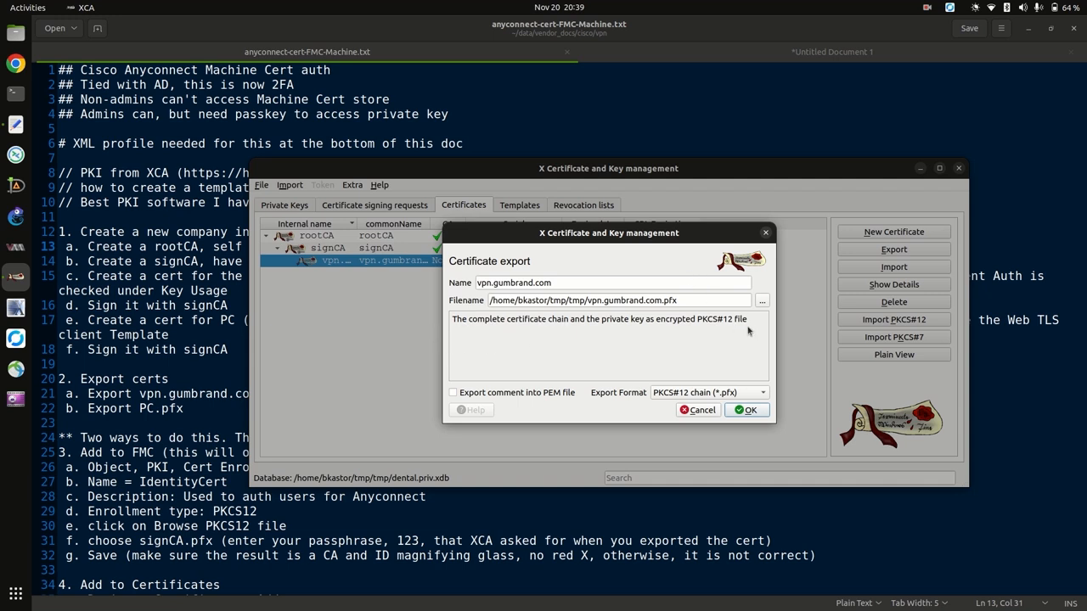
{"action": "left_click", "coordinate": [746, 410]}
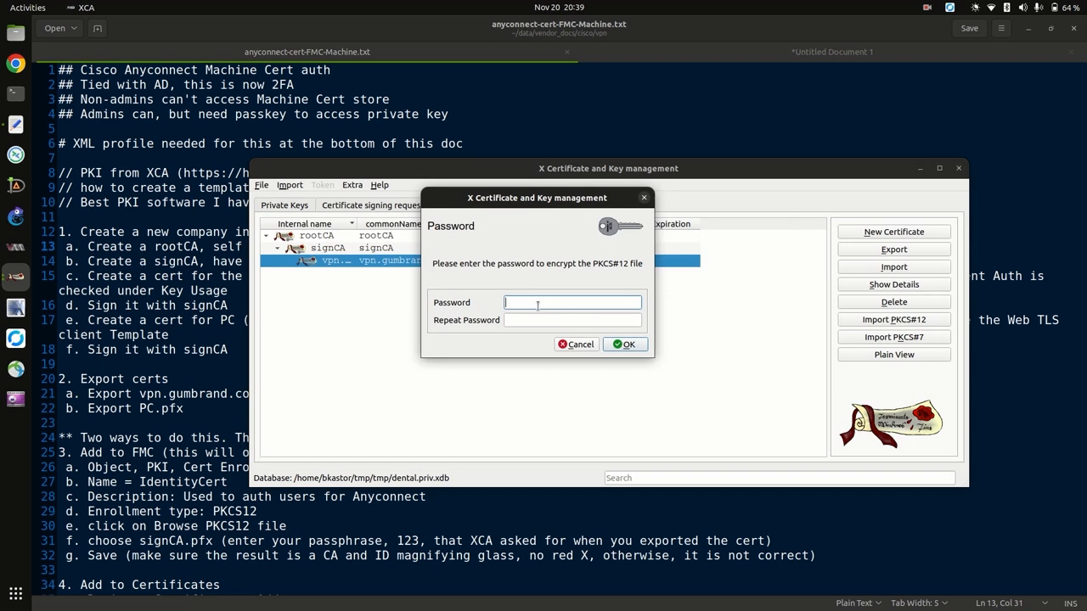
{"action": "type", "text": "•••••"}
{"action": "left_click", "coordinate": [535, 321]}
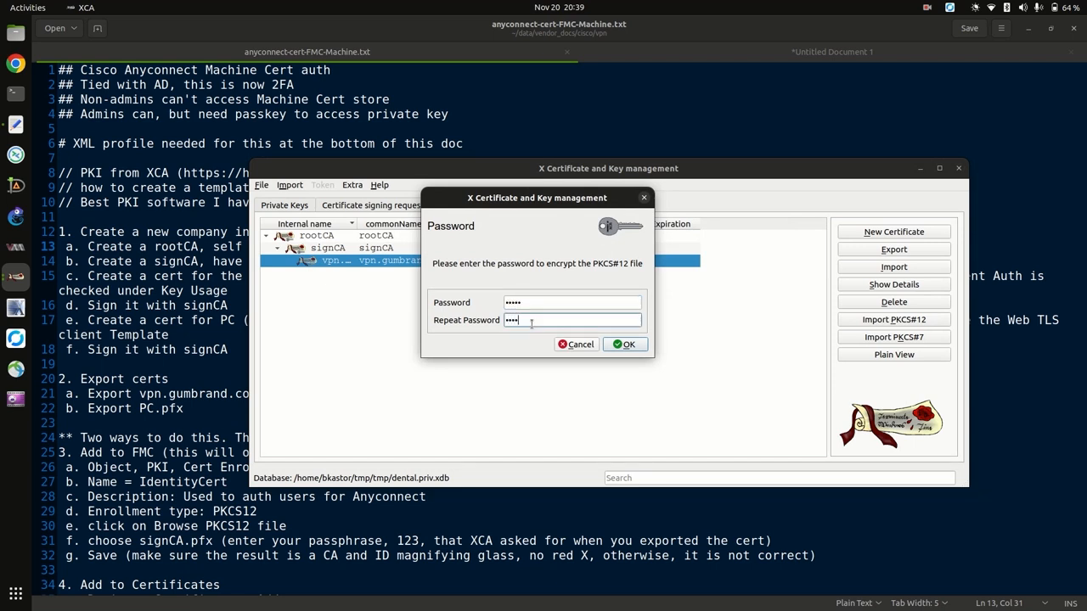
{"action": "left_click", "coordinate": [627, 344]}
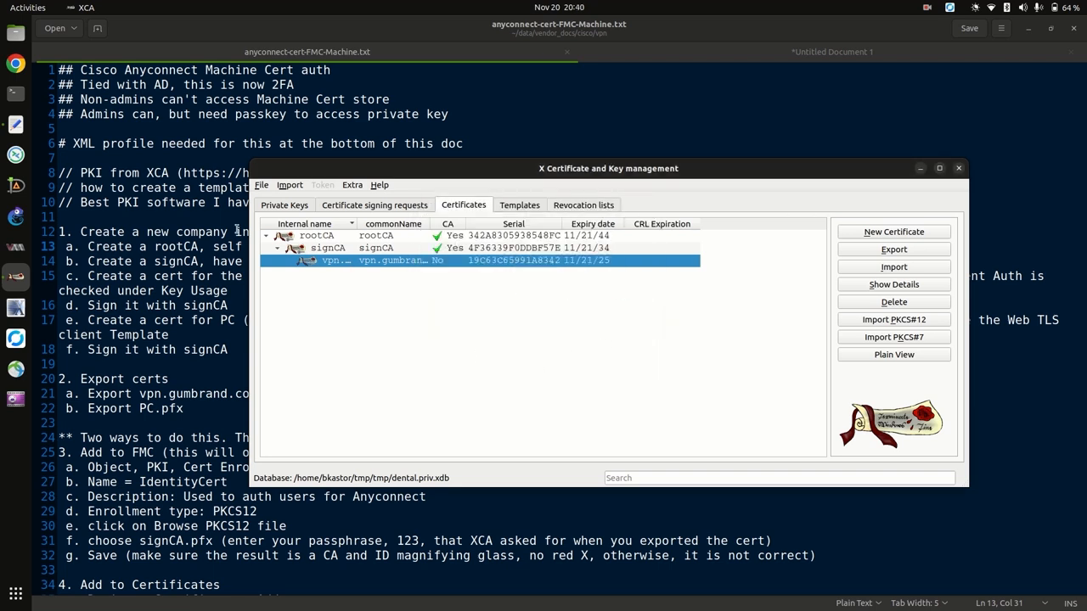
Browse to tmp/tmp in Files and confirm vpn.gumbrand.com.pfx (4.9 kB) sits beside dental.priv.xdb.
{"action": "left_click", "coordinate": [15, 33]}
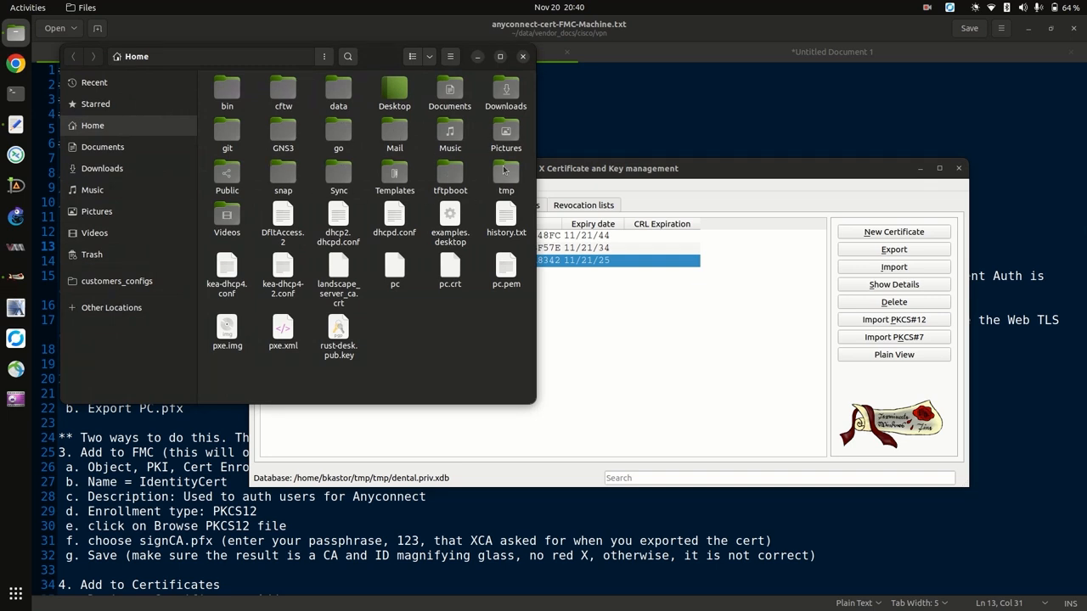
{"action": "double_click", "coordinate": [499, 173]}
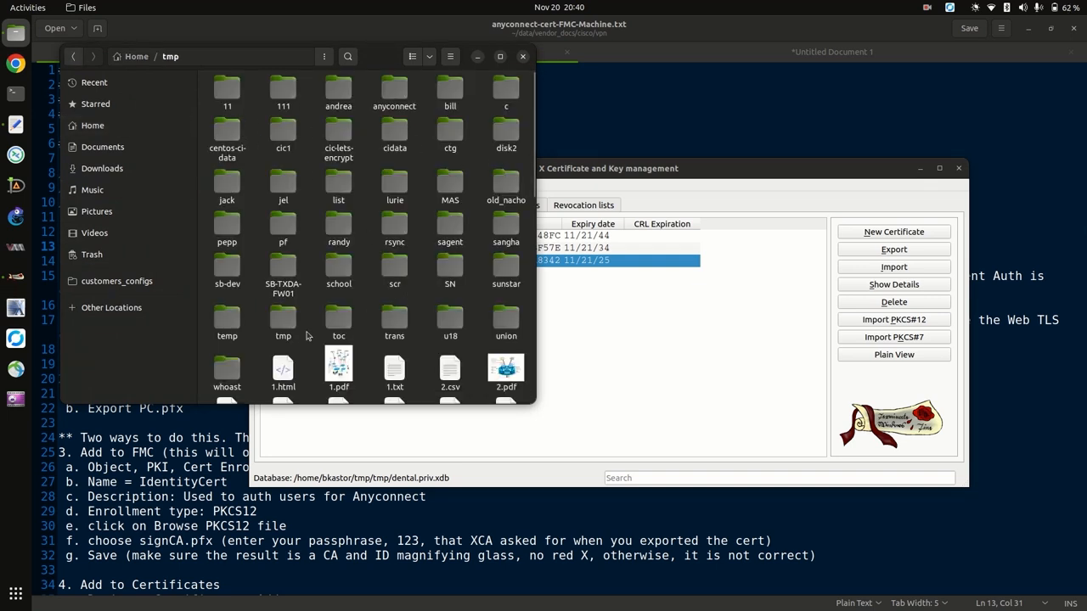
{"action": "left_click", "coordinate": [295, 320]}
{"action": "double_click", "coordinate": [295, 320]}
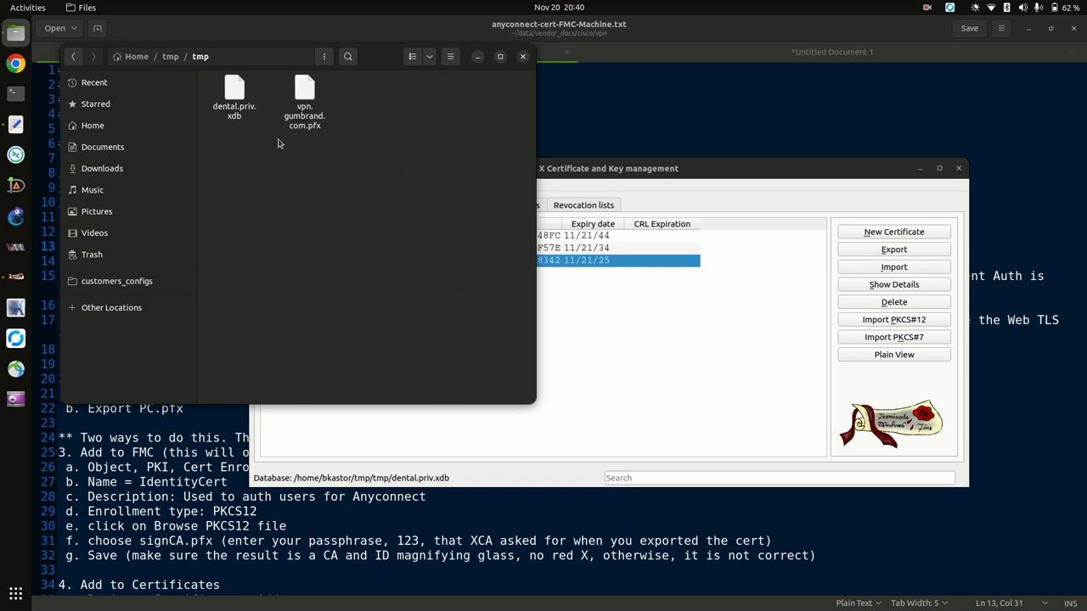
{"action": "left_click", "coordinate": [235, 83]}
{"action": "left_click", "coordinate": [736, 171]}
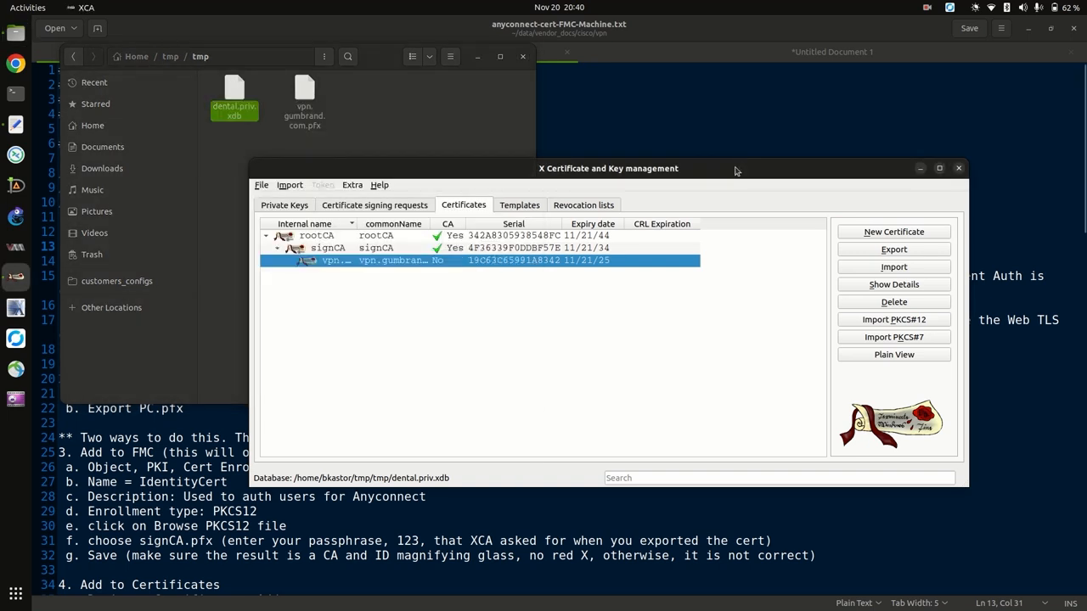
{"action": "left_click", "coordinate": [475, 138]}
{"action": "left_click", "coordinate": [304, 98]}
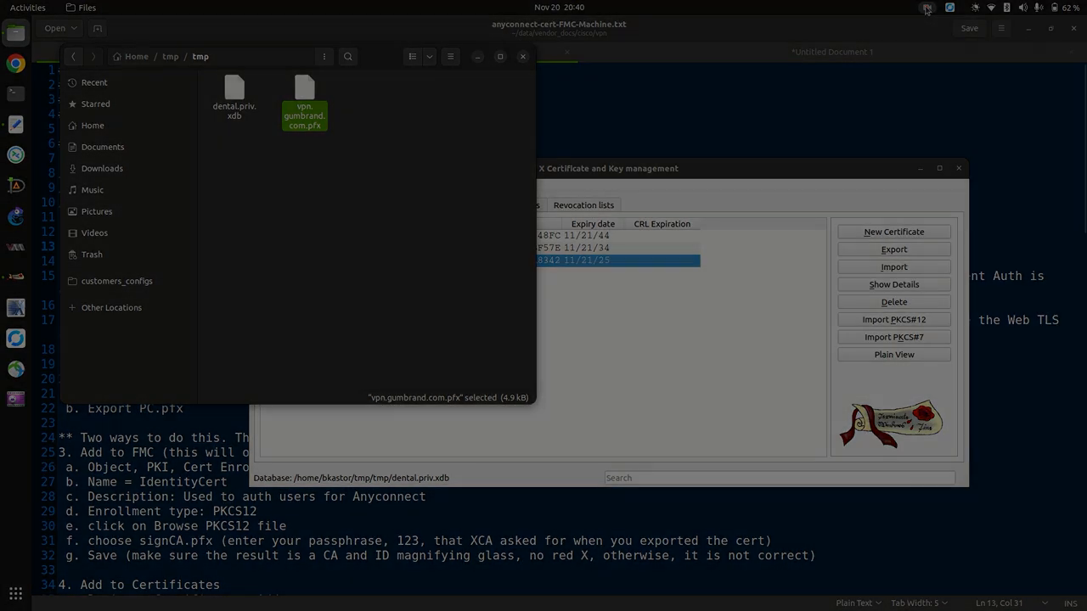
{"action": "left_click", "coordinate": [925, 9]}
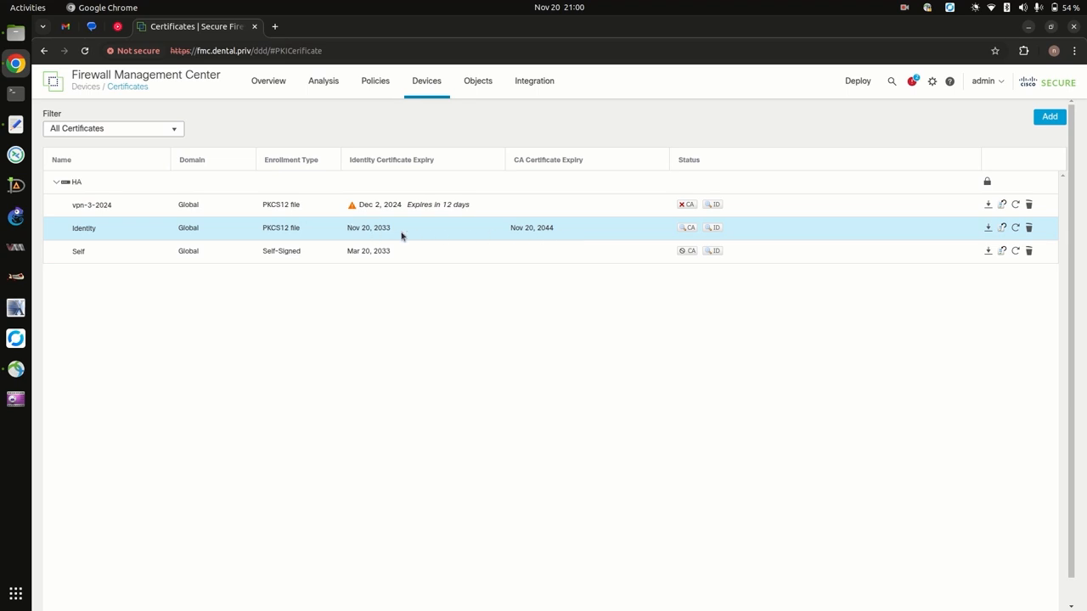
In the setup notes, highlight the line about two ways to do this and the Cisco reference URL.
{"action": "left_click", "coordinate": [15, 124]}
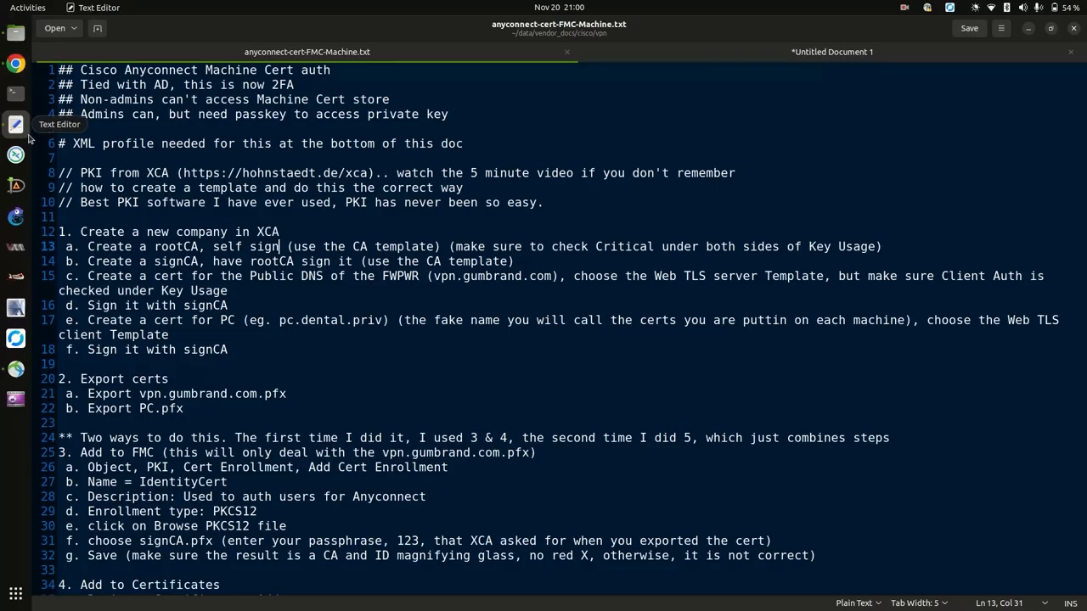
{"action": "scroll", "coordinate": [146, 282], "scroll_direction": "down", "scroll_amount": 5}
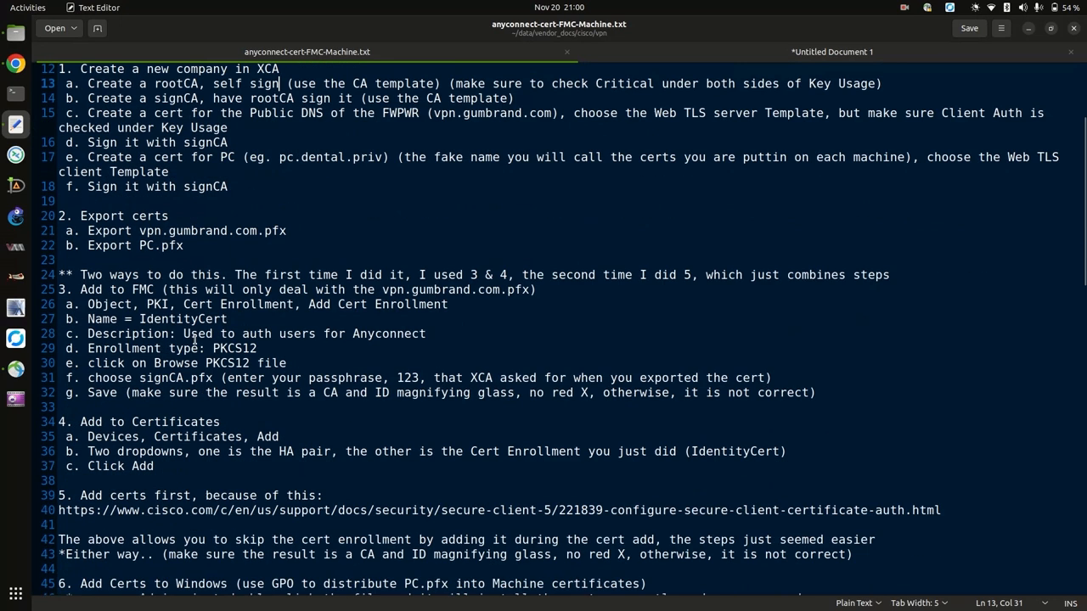
{"action": "triple_click", "coordinate": [61, 166]}
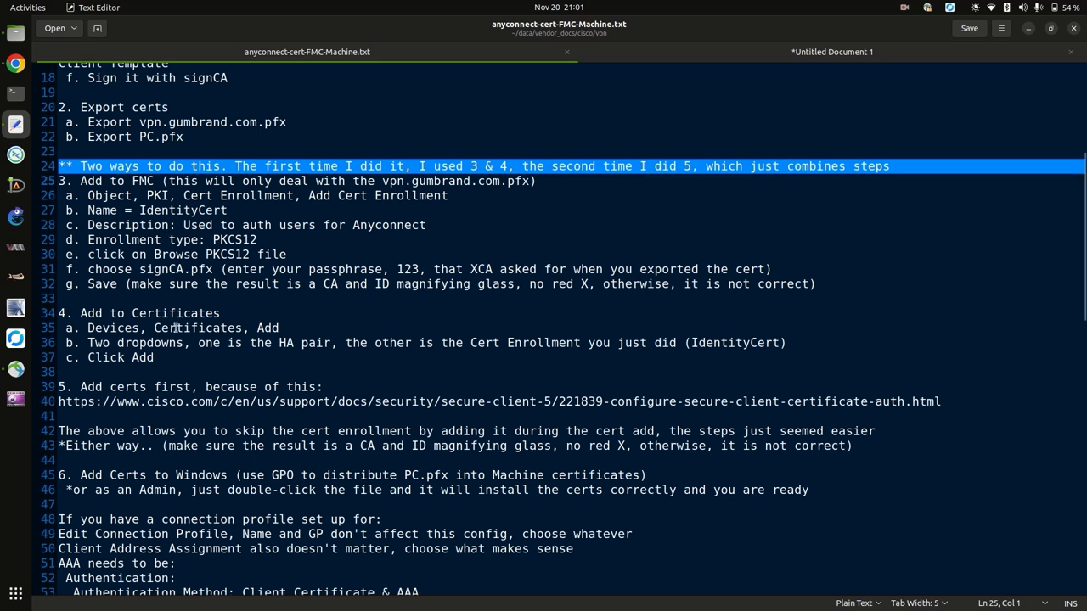
{"action": "triple_click", "coordinate": [201, 403]}
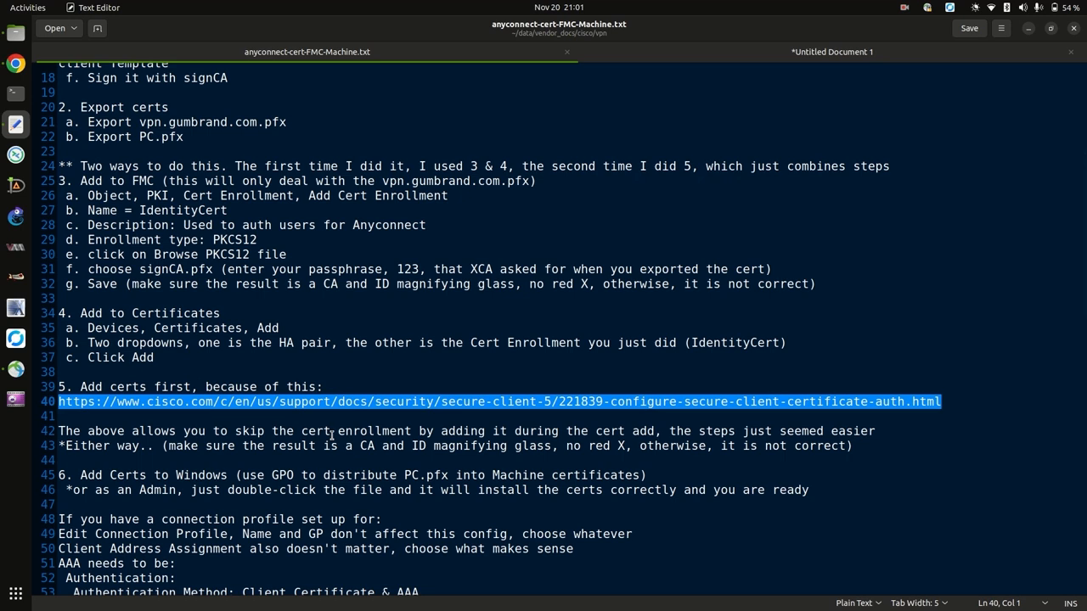
Review the untitled notes on not touching the certificate, then highlight steps 3 and 4 of anyconnect-cert-FMC-Machine.txt.
{"action": "left_click", "coordinate": [645, 56]}
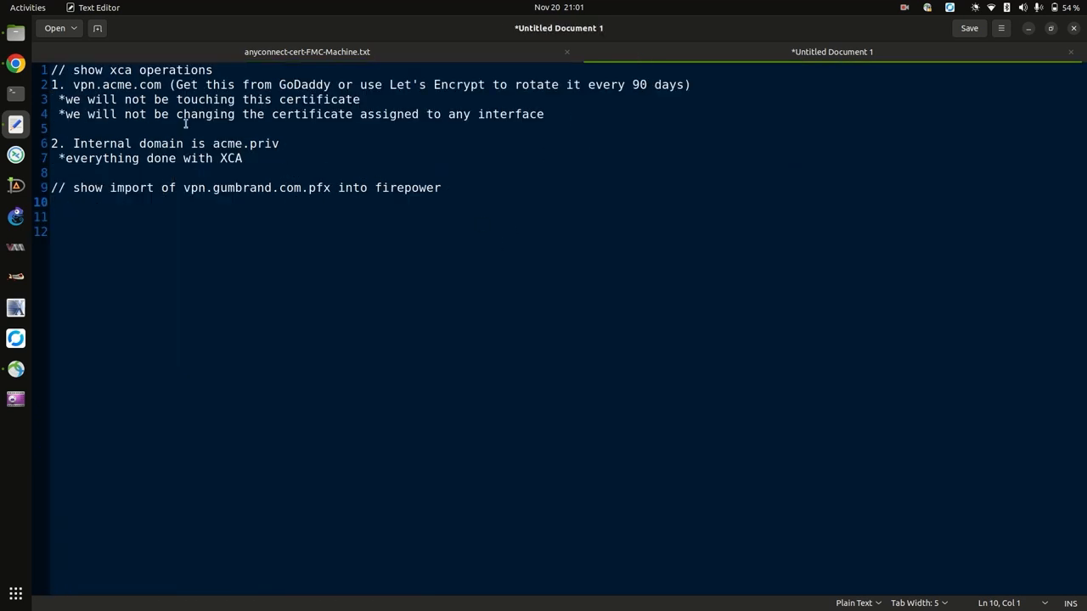
{"action": "left_click_drag", "start_coordinate": [162, 99], "coordinate": [336, 114]}
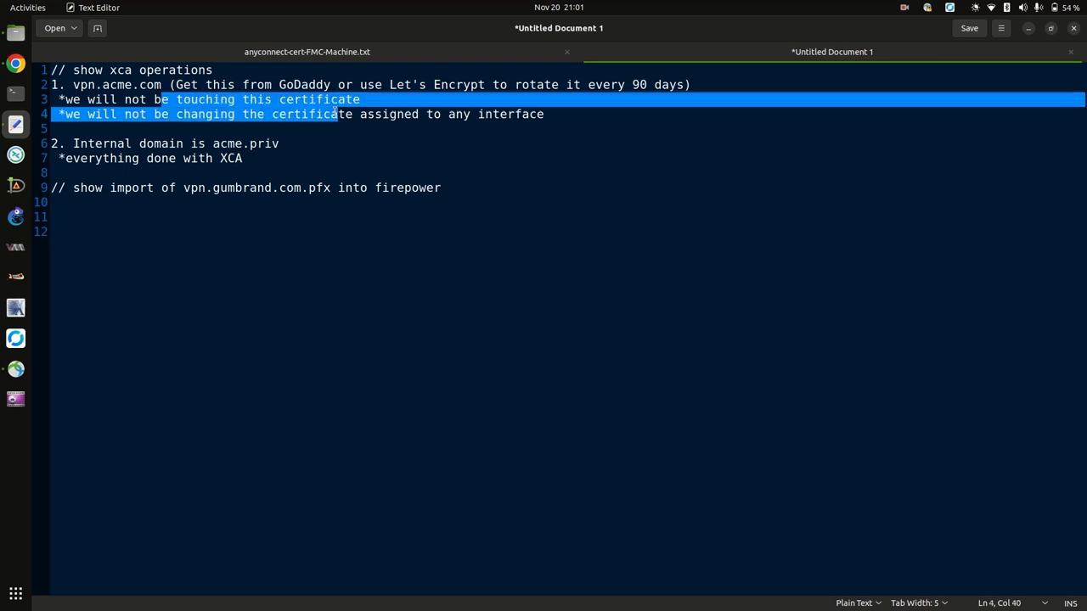
{"action": "left_click", "coordinate": [484, 54]}
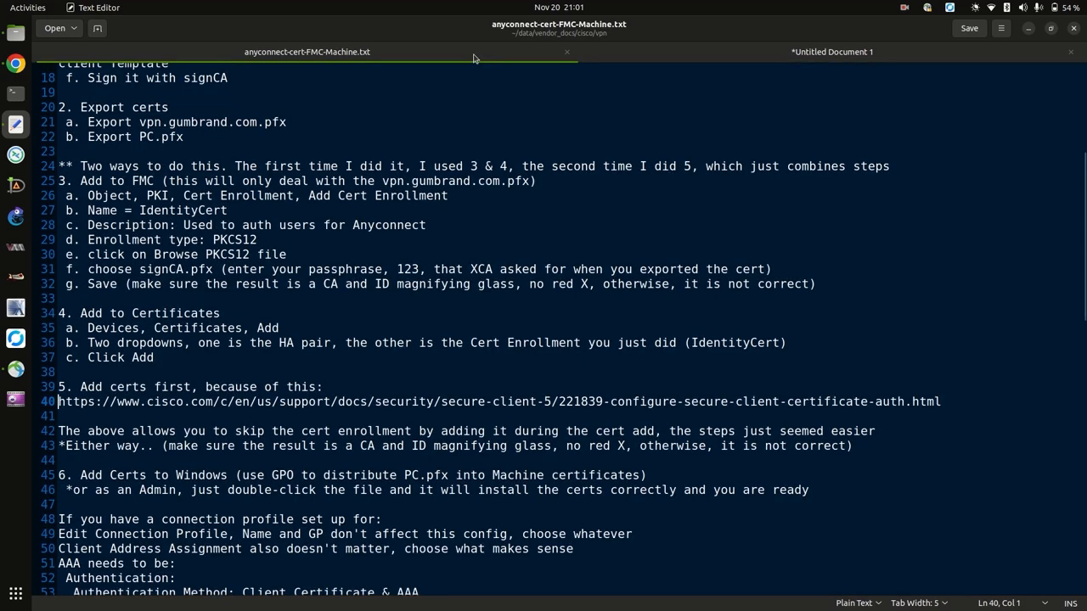
{"action": "triple_click", "coordinate": [367, 405]}
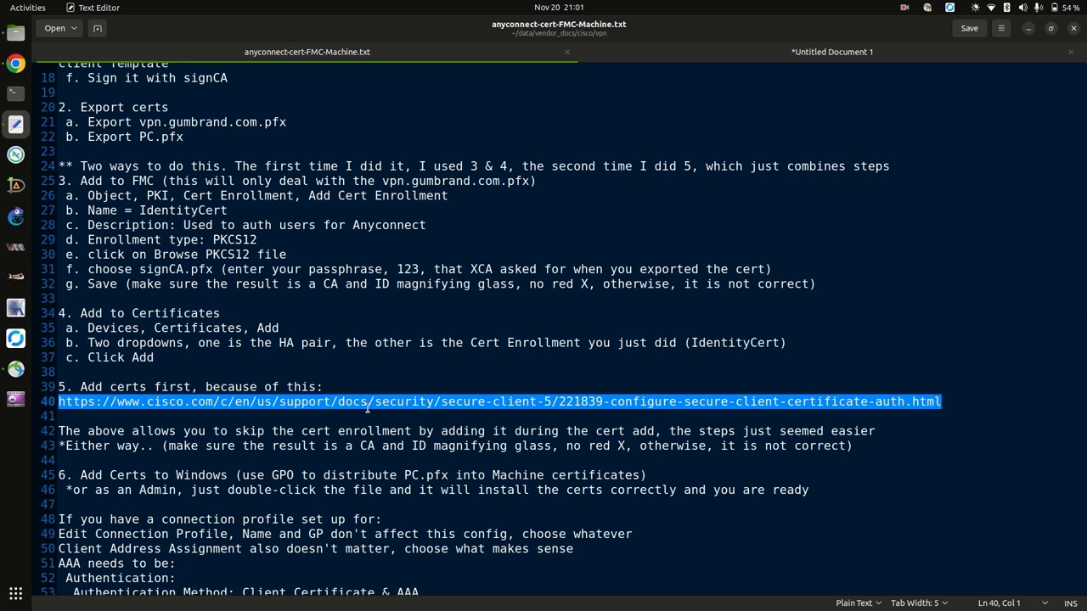
{"action": "left_click", "coordinate": [58, 181]}
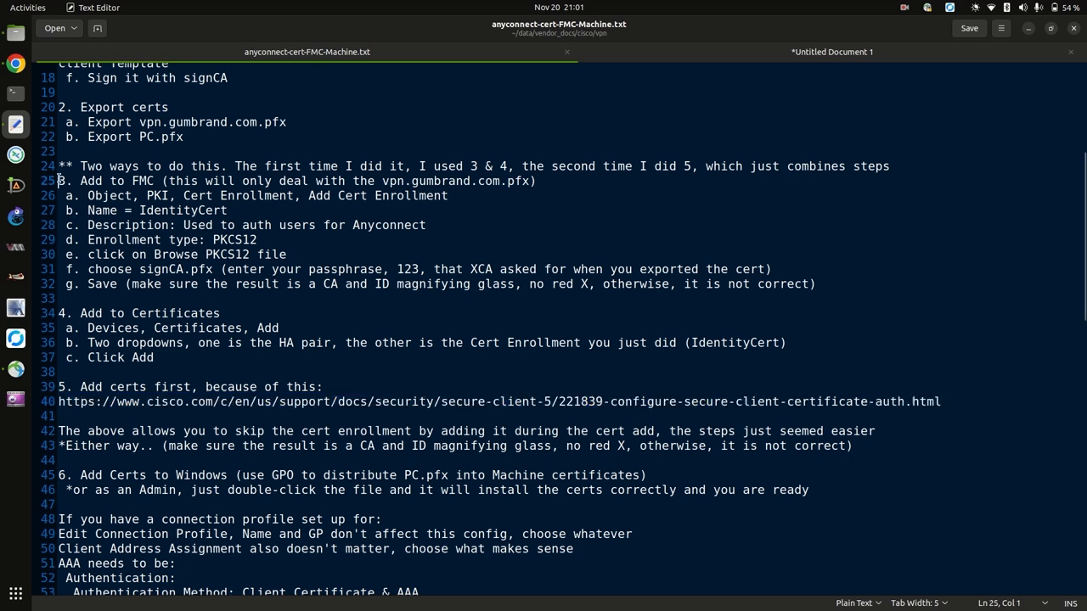
{"action": "left_click_drag", "start_coordinate": [58, 181], "coordinate": [53, 371]}
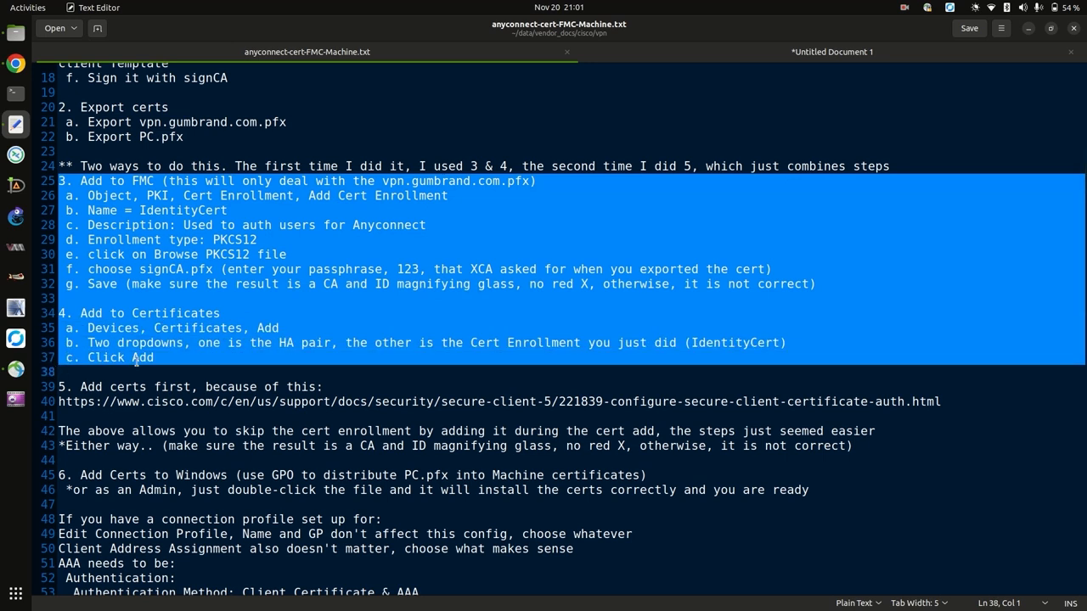
{"action": "left_click", "coordinate": [15, 64]}
Open Object Management > PKI > Cert Enrollment and edit the Identity enrollment using vpn.gumbrand.com.pfx.
{"action": "mouse_move", "coordinate": [476, 81]}
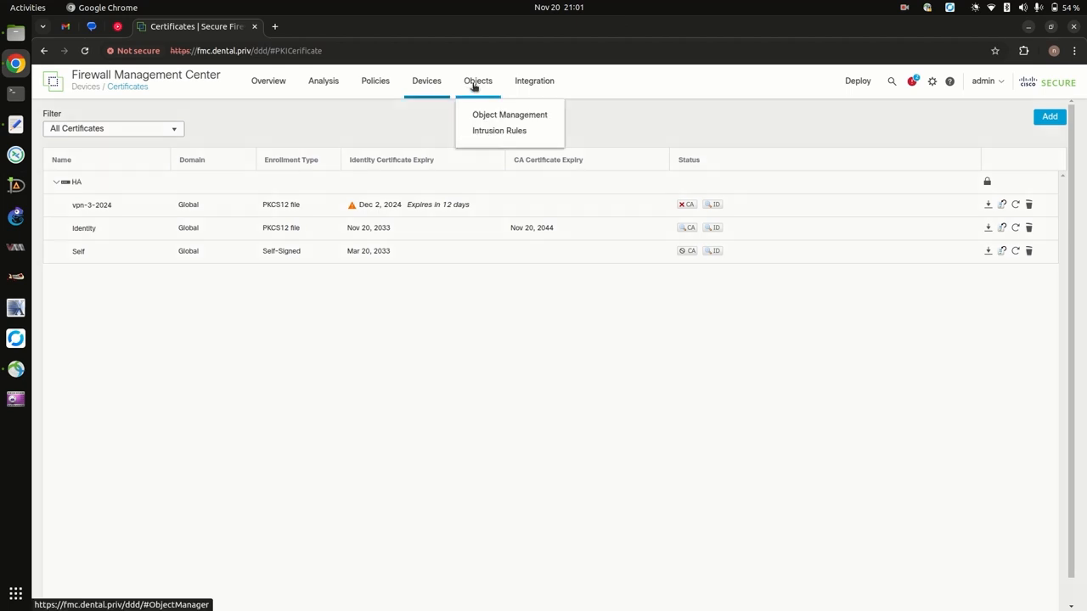
{"action": "left_click", "coordinate": [489, 114]}
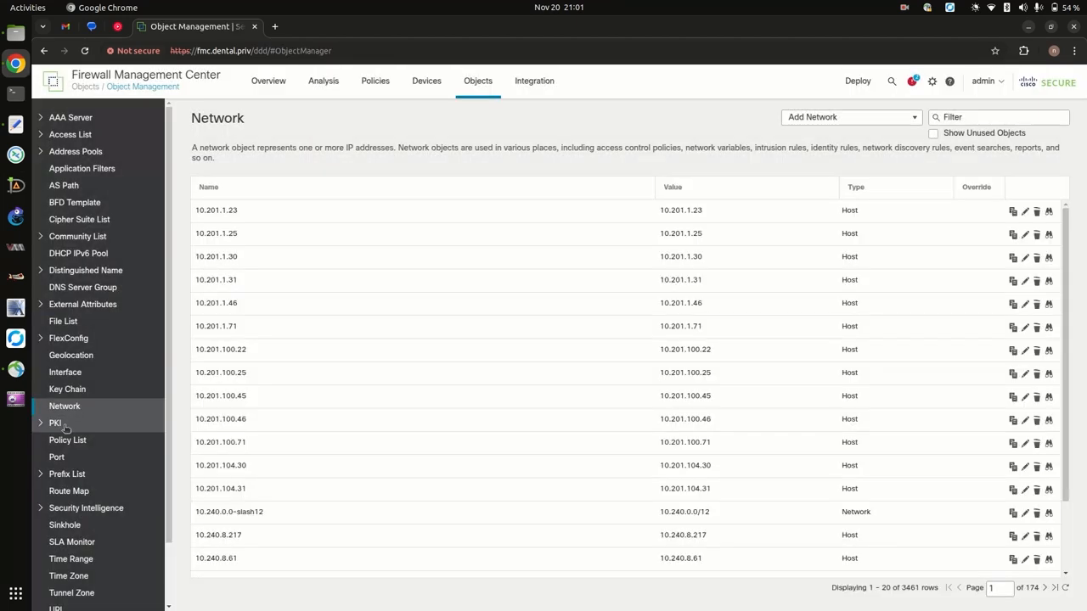
{"action": "left_click", "coordinate": [56, 423]}
{"action": "left_click", "coordinate": [82, 441]}
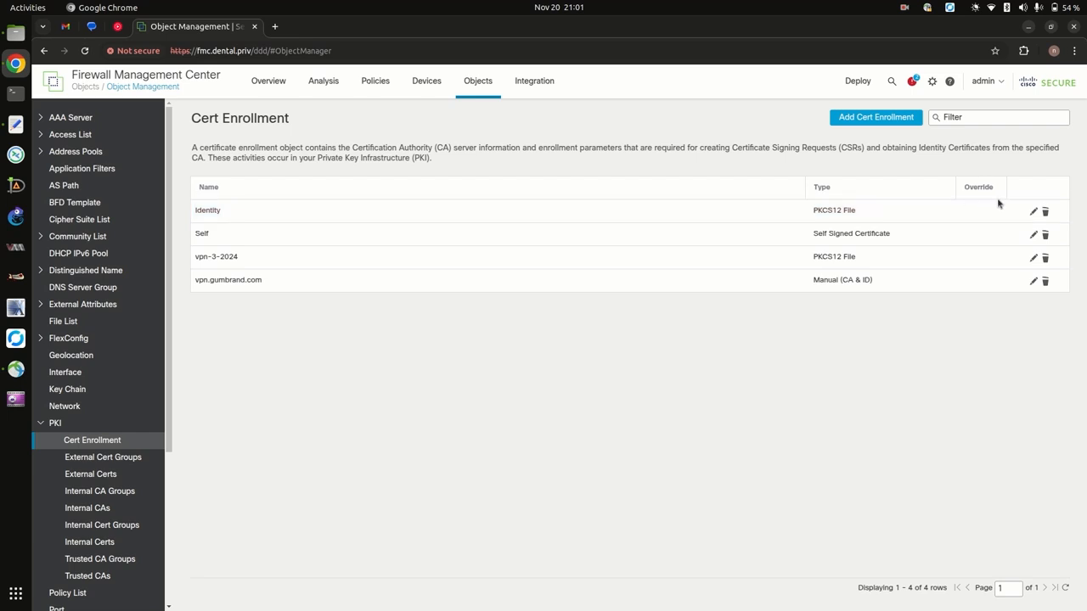
{"action": "left_click", "coordinate": [1033, 212]}
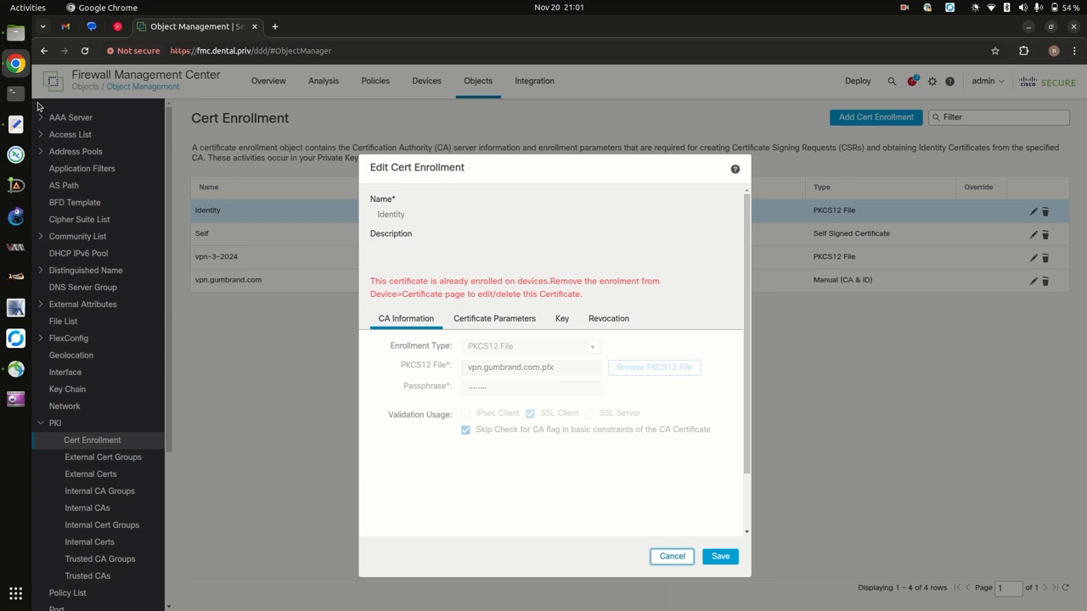
Show vpn.gumbrand.com.pfx in Files, then browse the Certificate Parameters, Key, Revocation and CA Information tabs.
{"action": "left_click", "coordinate": [16, 32]}
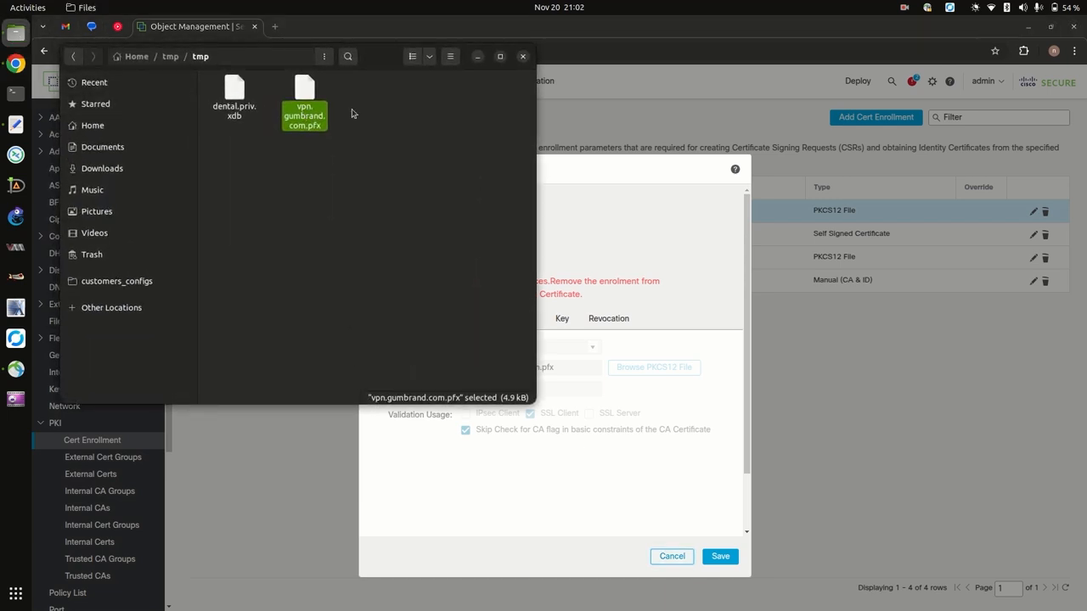
{"action": "left_click", "coordinate": [478, 56]}
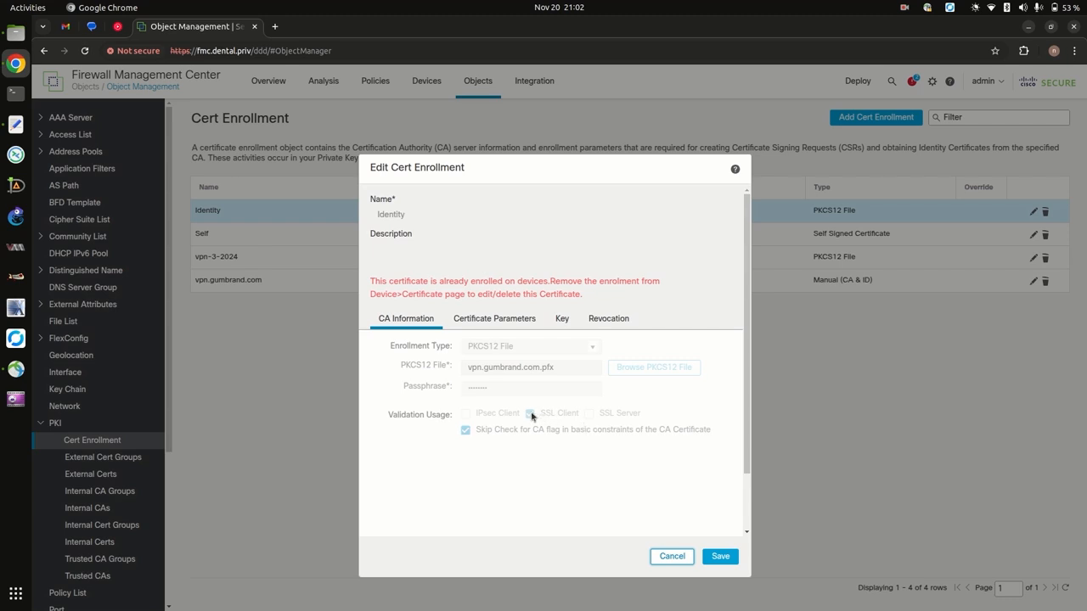
{"action": "left_click", "coordinate": [519, 329]}
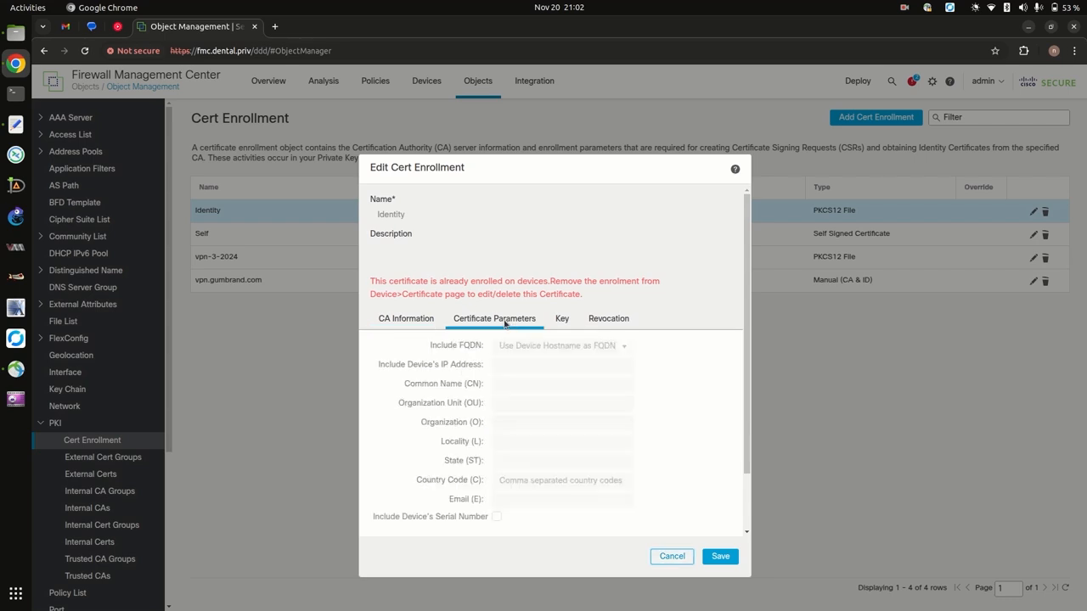
{"action": "left_click", "coordinate": [562, 320]}
{"action": "left_click", "coordinate": [600, 320]}
{"action": "left_click", "coordinate": [401, 319]}
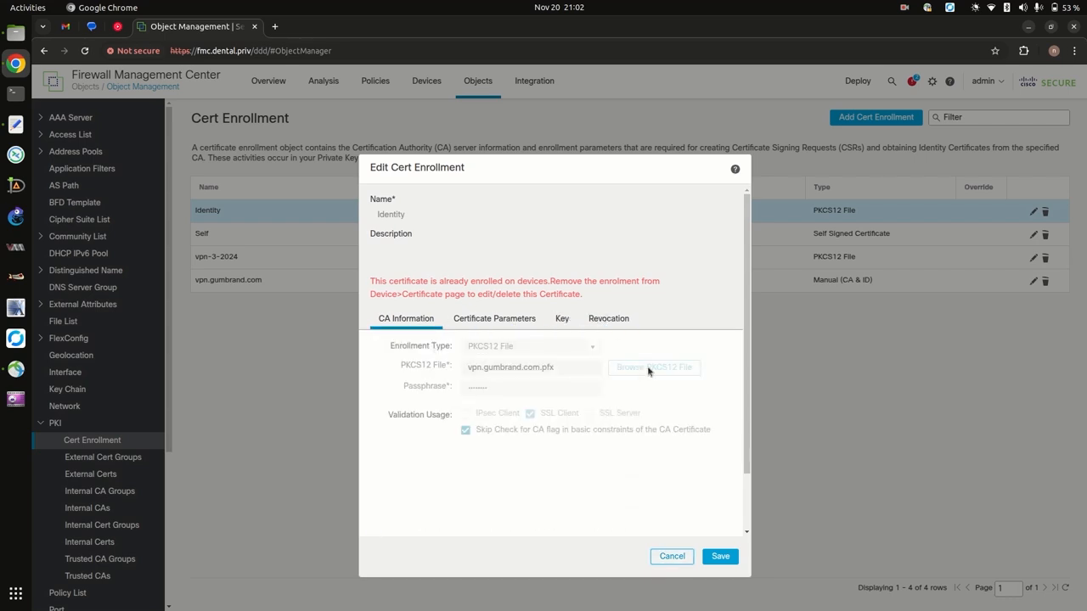
Check vpn.gumbrand.com.pfx again and cancel Edit Cert Enrollment without changes.
{"action": "left_click", "coordinate": [15, 33]}
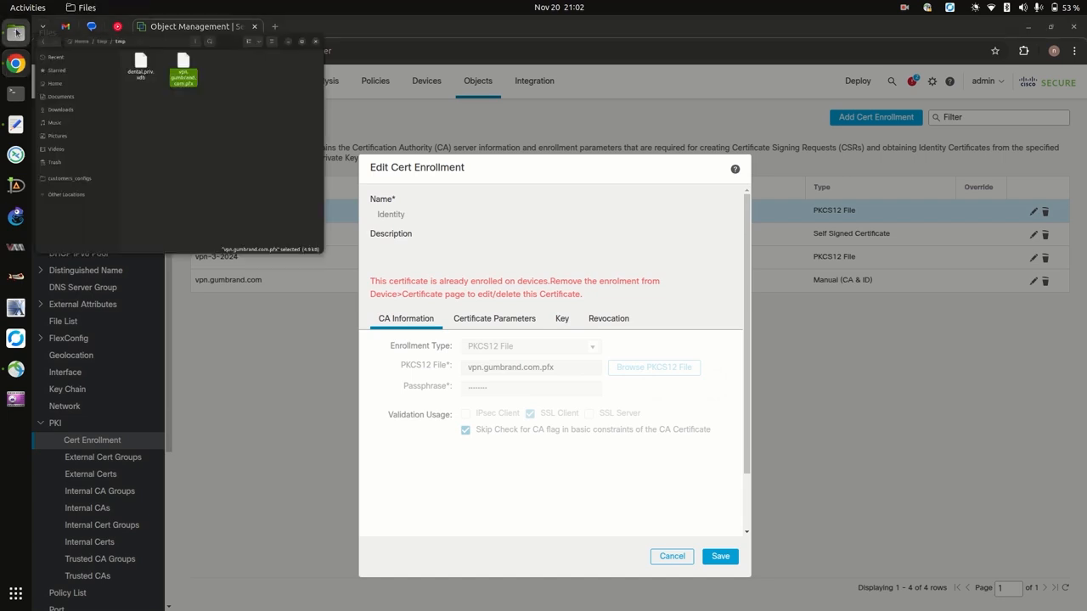
{"action": "left_click", "coordinate": [477, 56]}
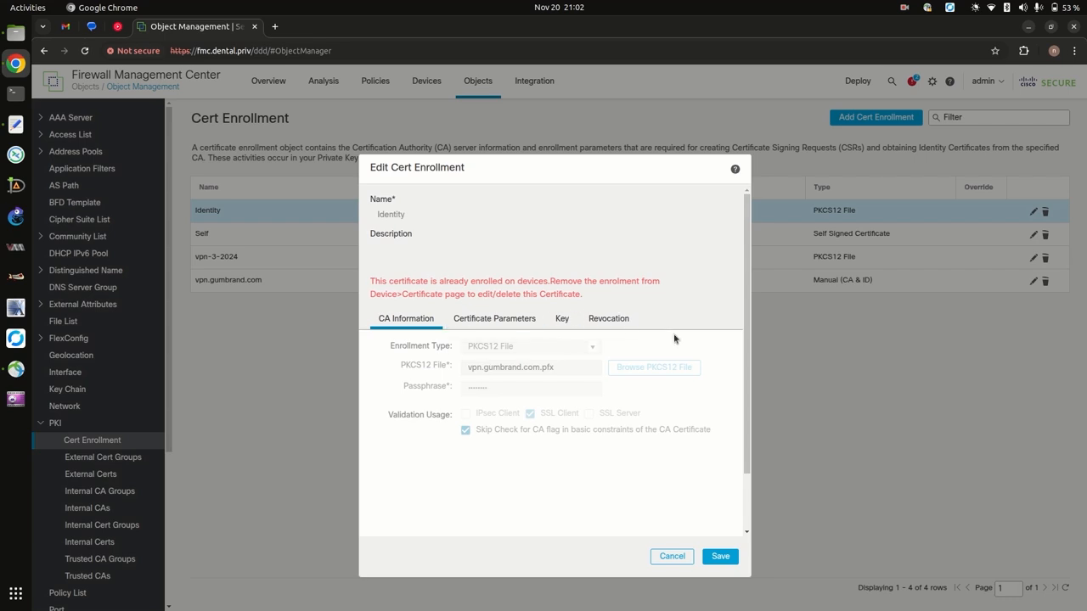
{"action": "left_click", "coordinate": [671, 556]}
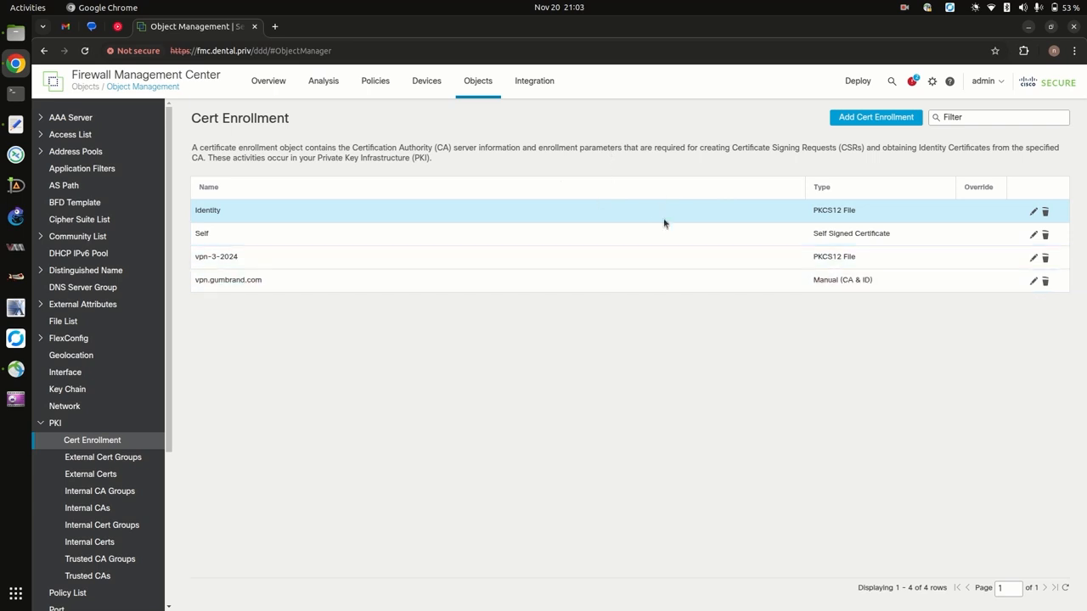
On Devices > Certificates, start adding the Identity enrollment to device HA, then cancel.
{"action": "mouse_move", "coordinate": [432, 89]}
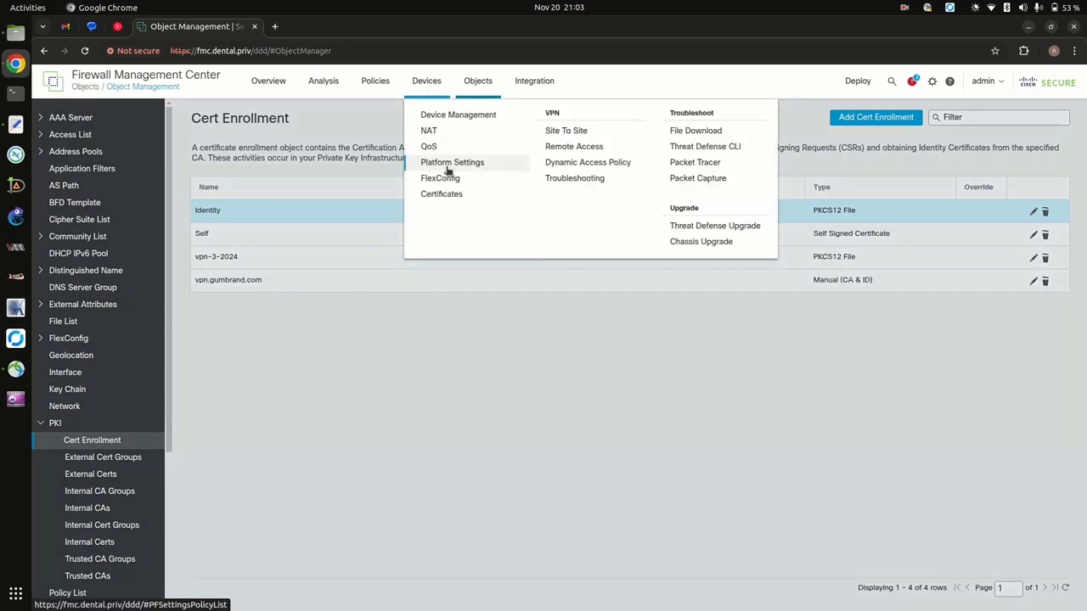
{"action": "left_click", "coordinate": [445, 193]}
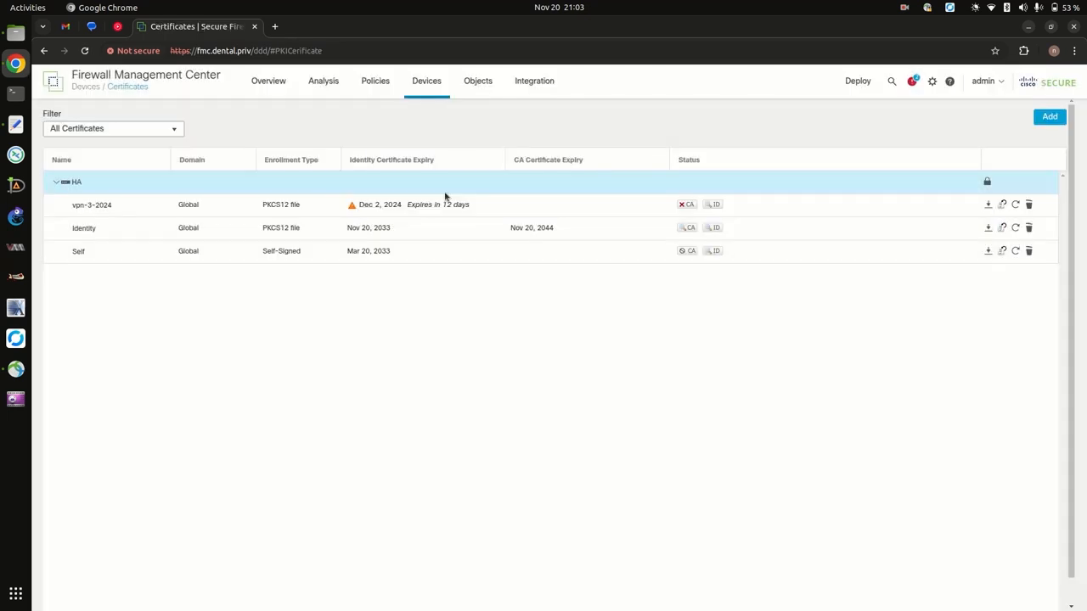
{"action": "left_click", "coordinate": [1049, 117]}
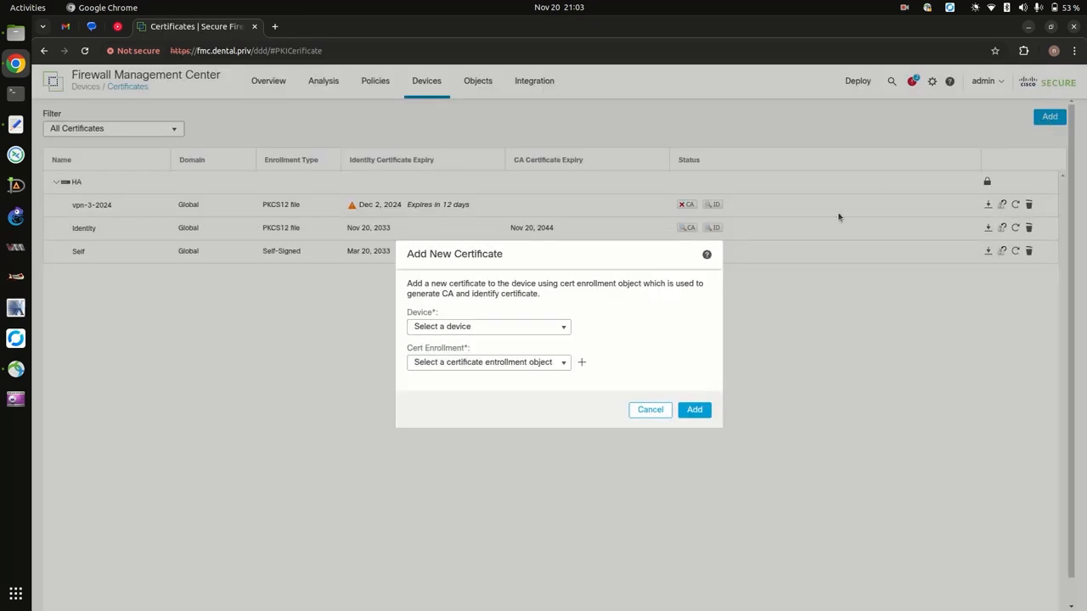
{"action": "left_click", "coordinate": [500, 327]}
{"action": "left_click", "coordinate": [503, 343]}
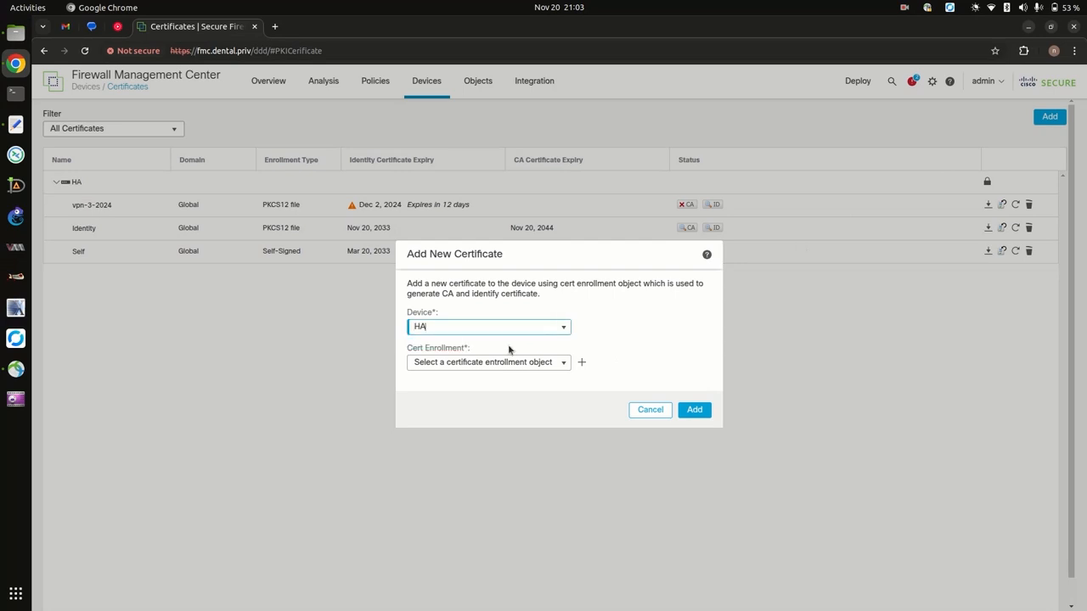
{"action": "left_click", "coordinate": [565, 363]}
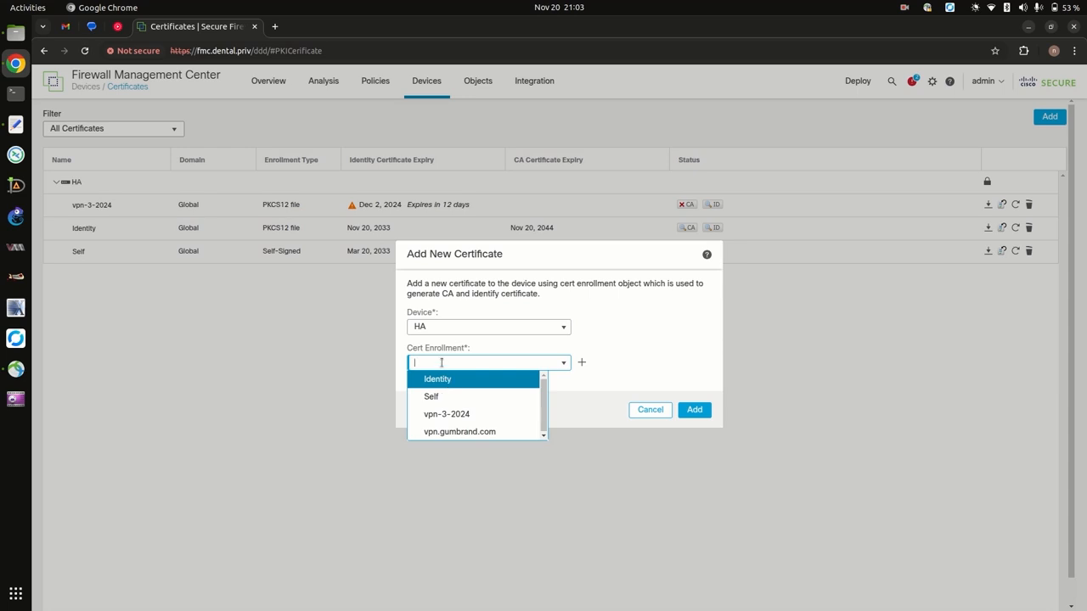
{"action": "left_click", "coordinate": [442, 379]}
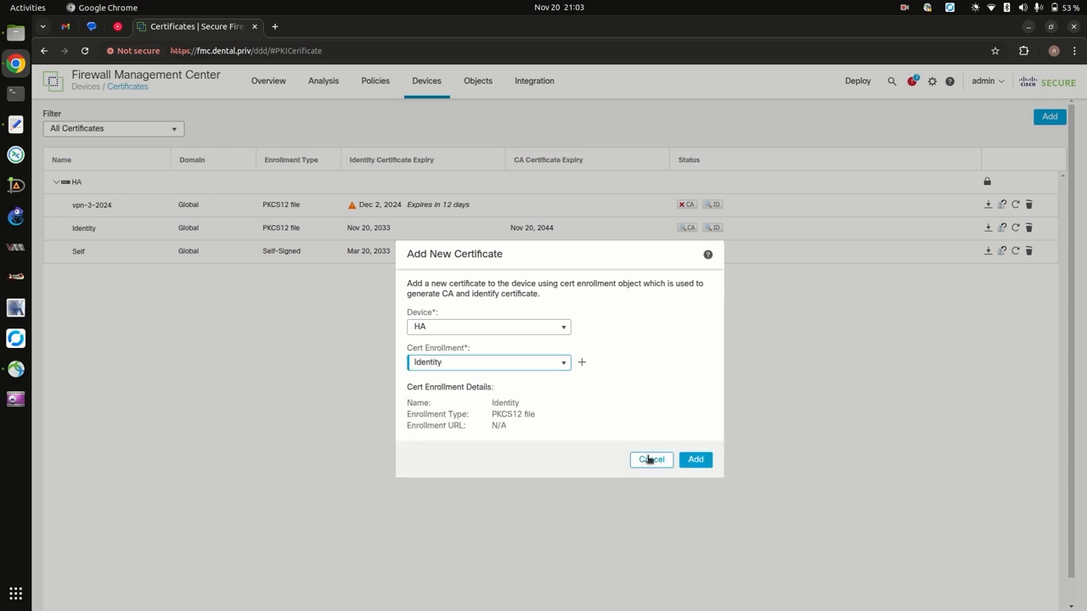
{"action": "left_click", "coordinate": [651, 459]}
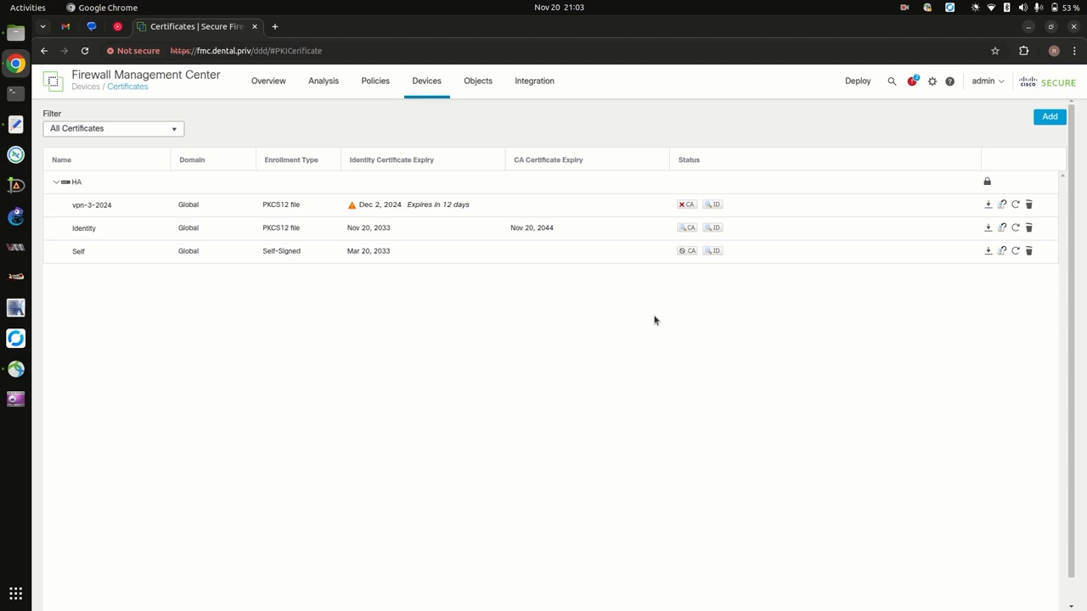
Open Identity's CA chain, highlight trustpoint Identity and signCA issued by rootCA, then close it.
{"action": "left_click", "coordinate": [686, 228]}
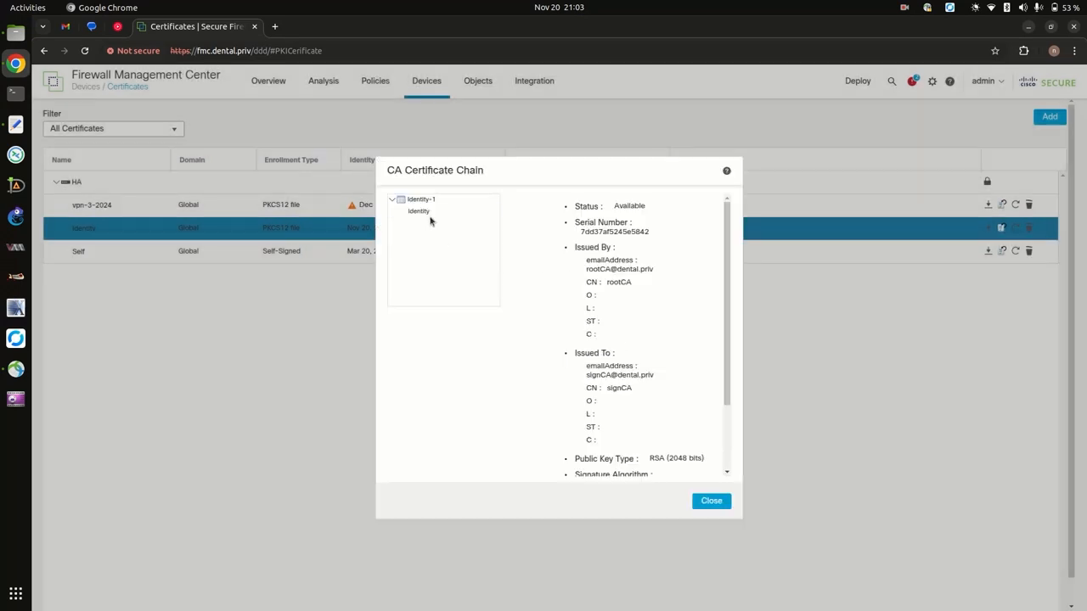
{"action": "left_click", "coordinate": [418, 216]}
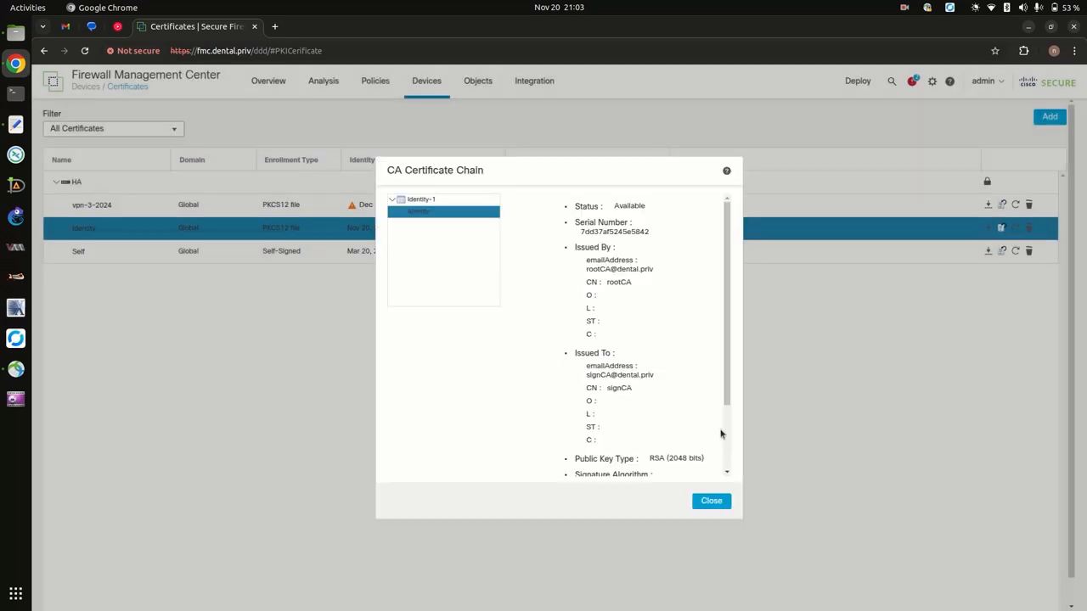
{"action": "scroll", "coordinate": [723, 435], "scroll_direction": "down", "scroll_amount": 2}
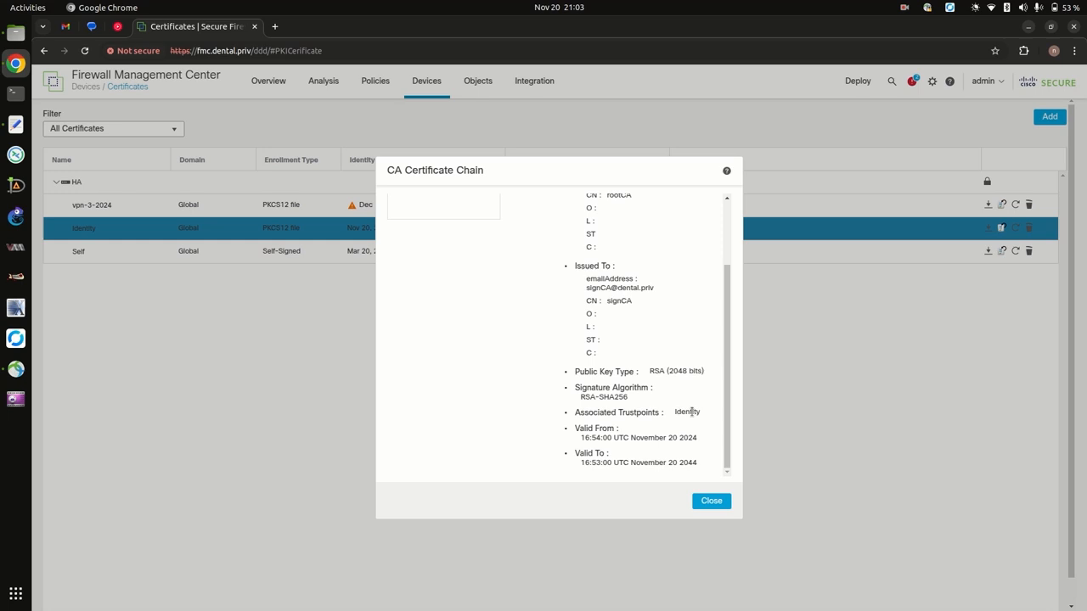
{"action": "double_click", "coordinate": [692, 412]}
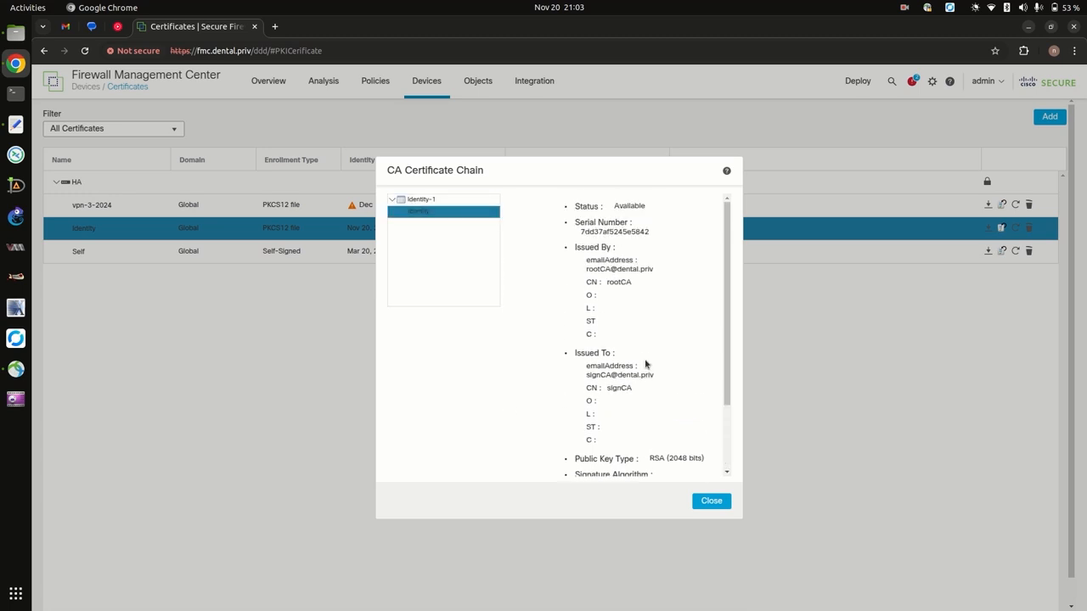
{"action": "left_click_drag", "start_coordinate": [605, 282], "coordinate": [636, 458]}
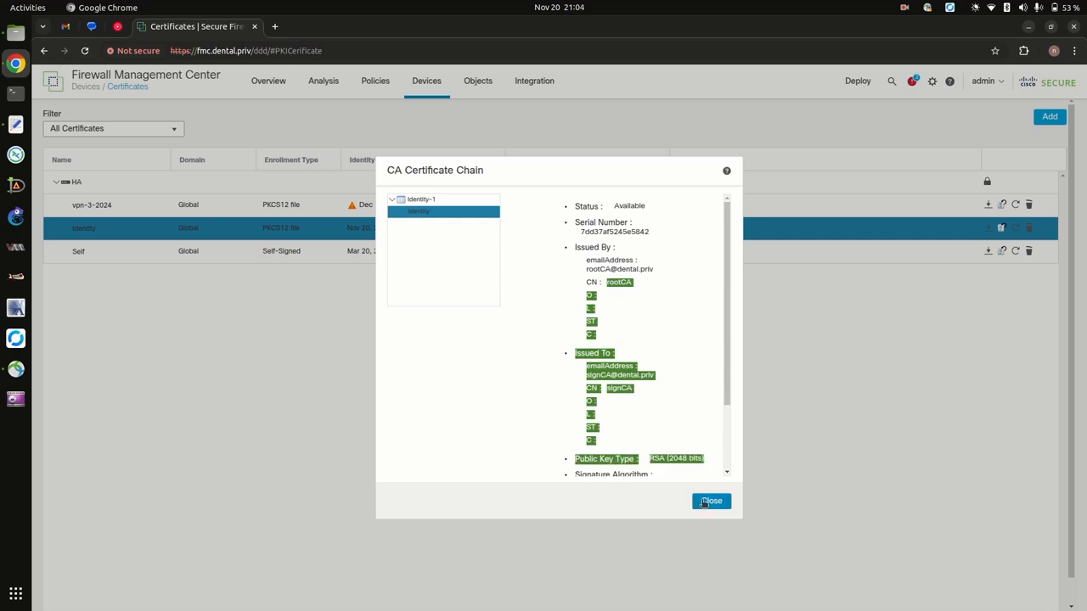
{"action": "double_click", "coordinate": [618, 388]}
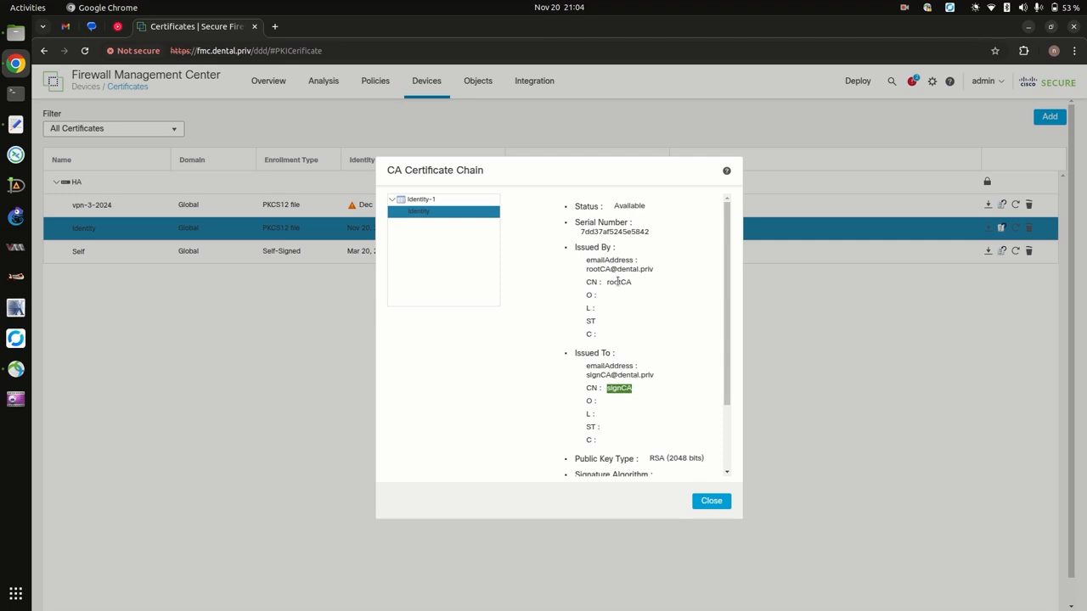
{"action": "double_click", "coordinate": [618, 282]}
{"action": "left_click", "coordinate": [710, 501]}
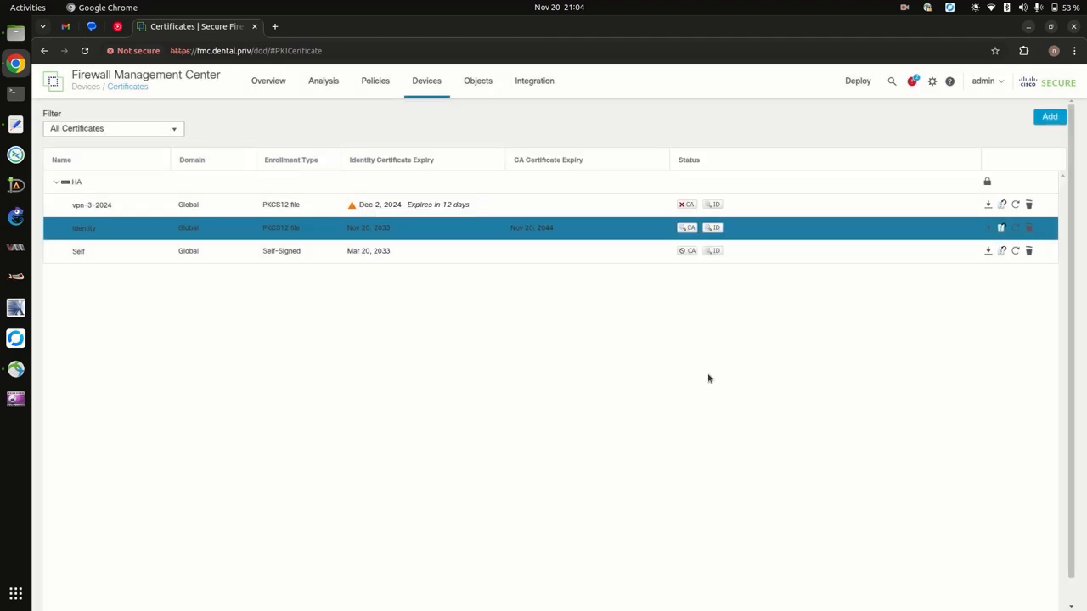
Open the Identity certificate details, highlight the issuer and subject email addresses, then launch XCA.
{"action": "left_click", "coordinate": [686, 230]}
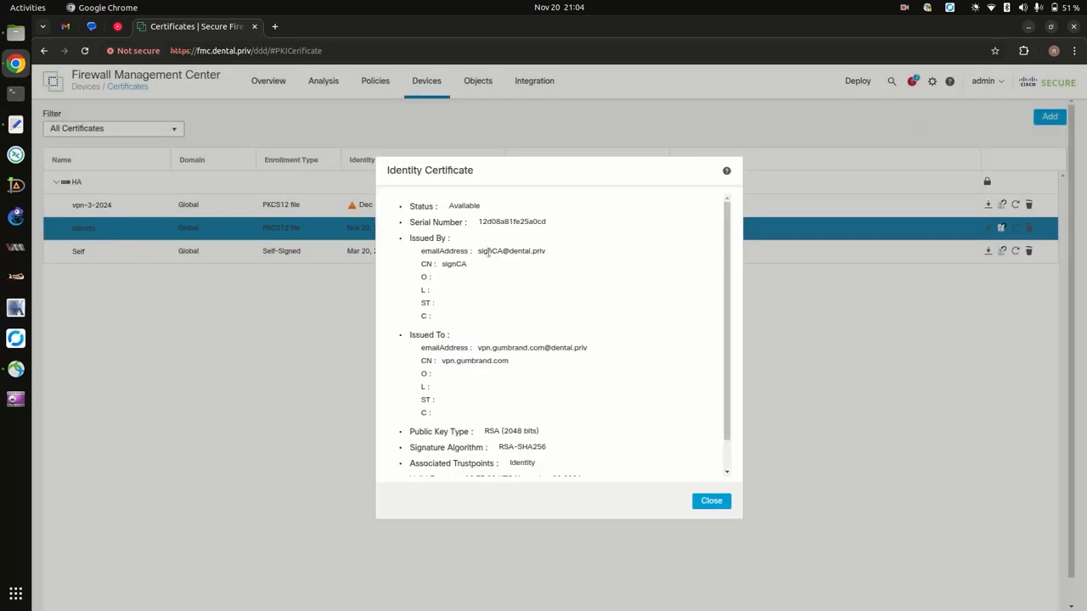
{"action": "triple_click", "coordinate": [488, 252]}
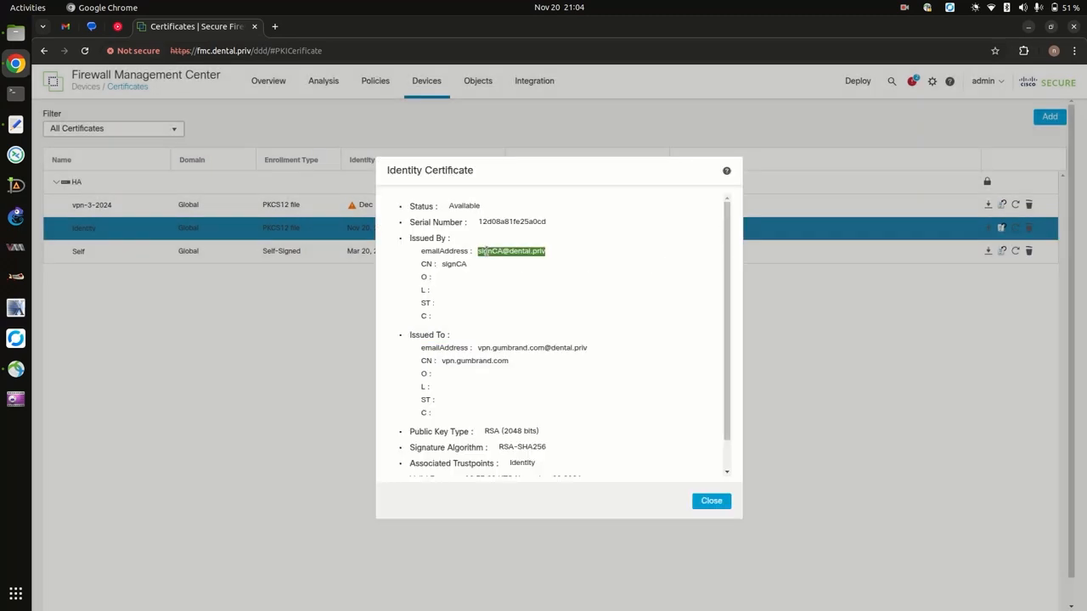
{"action": "triple_click", "coordinate": [510, 348]}
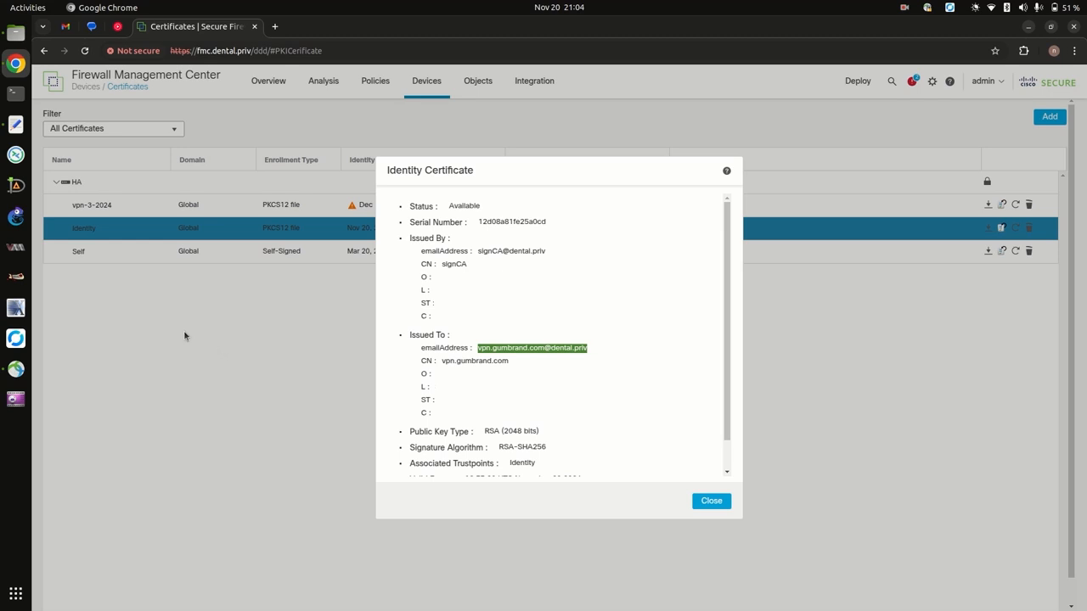
{"action": "left_click", "coordinate": [17, 280]}
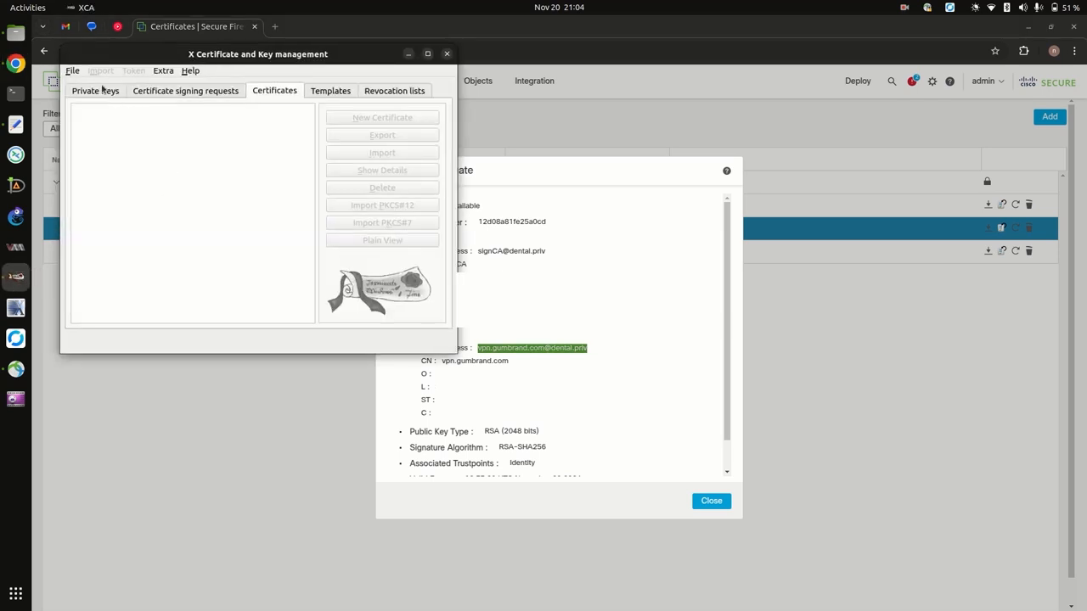
Reopen dental.priv.xdb from Recent DataBases, unlocking it with the database password.
{"action": "left_click", "coordinate": [74, 71]}
{"action": "mouse_move", "coordinate": [120, 129]}
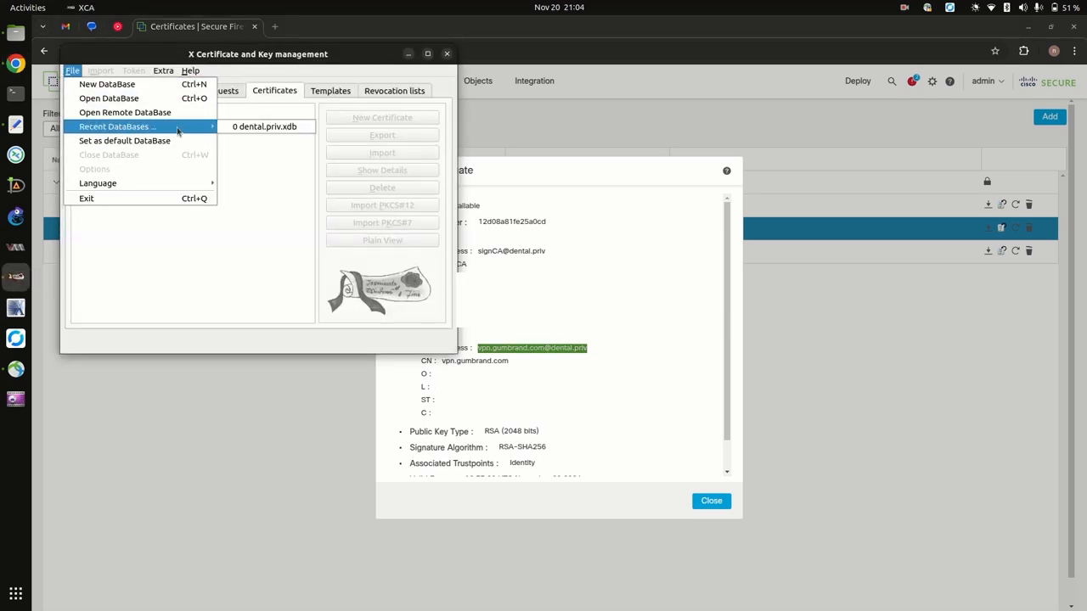
{"action": "left_click", "coordinate": [255, 127]}
{"action": "type", "text": "•"}
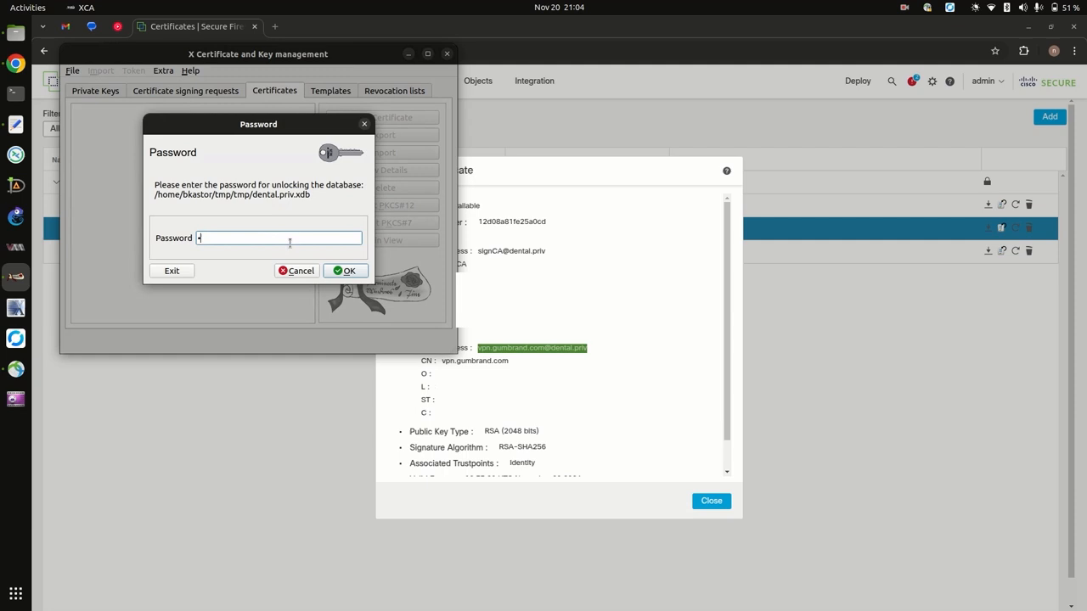
{"action": "left_click", "coordinate": [343, 270]}
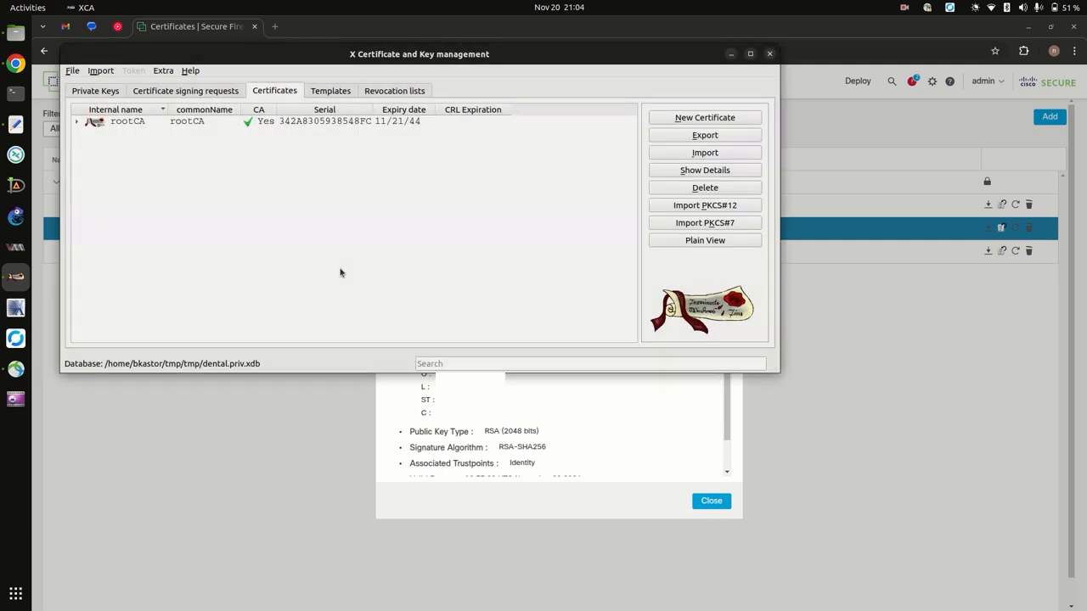
Expand rootCA and signCA, select vpn.gumbrand.com, widen the commonName column, and close XCA.
{"action": "left_click", "coordinate": [78, 123]}
{"action": "left_click", "coordinate": [88, 134]}
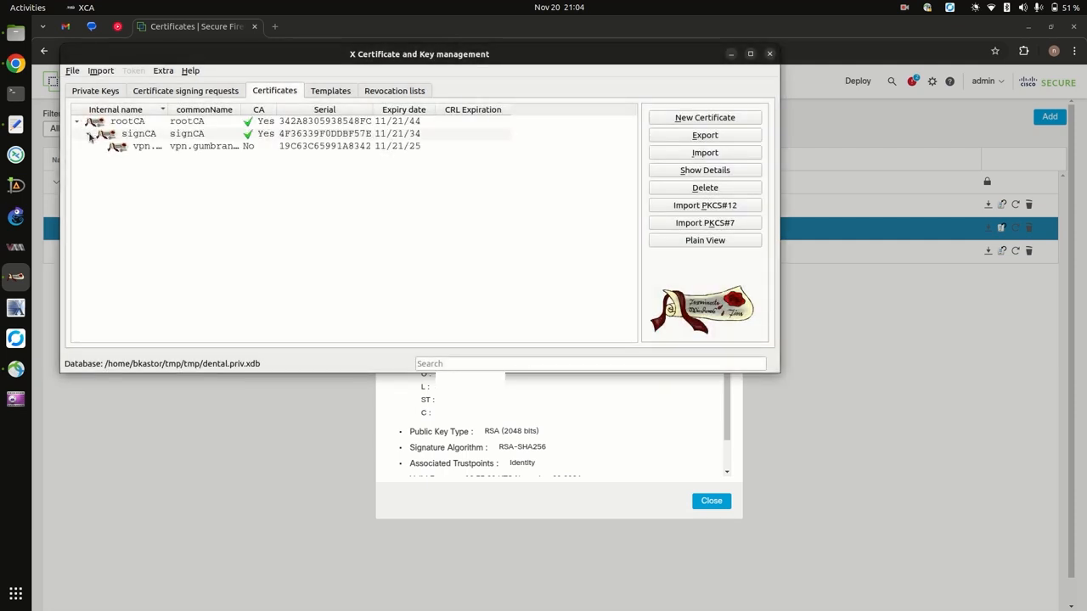
{"action": "left_click", "coordinate": [211, 150]}
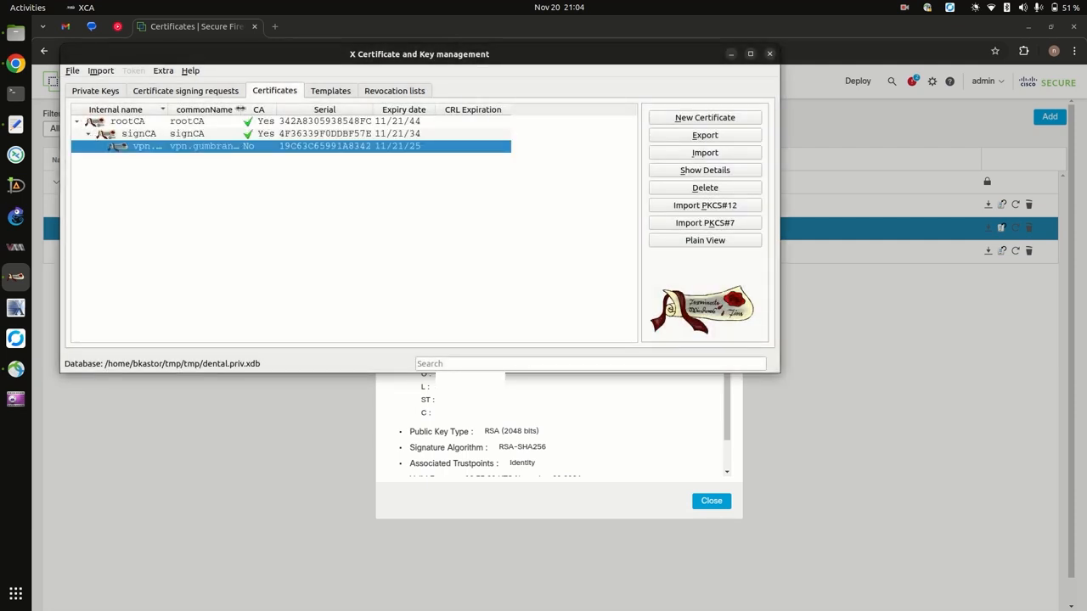
{"action": "mouse_move", "coordinate": [242, 114]}
{"action": "left_mouse_down"}
{"action": "mouse_move", "coordinate": [321, 114]}
{"action": "mouse_move", "coordinate": [263, 116]}
{"action": "left_mouse_up"}
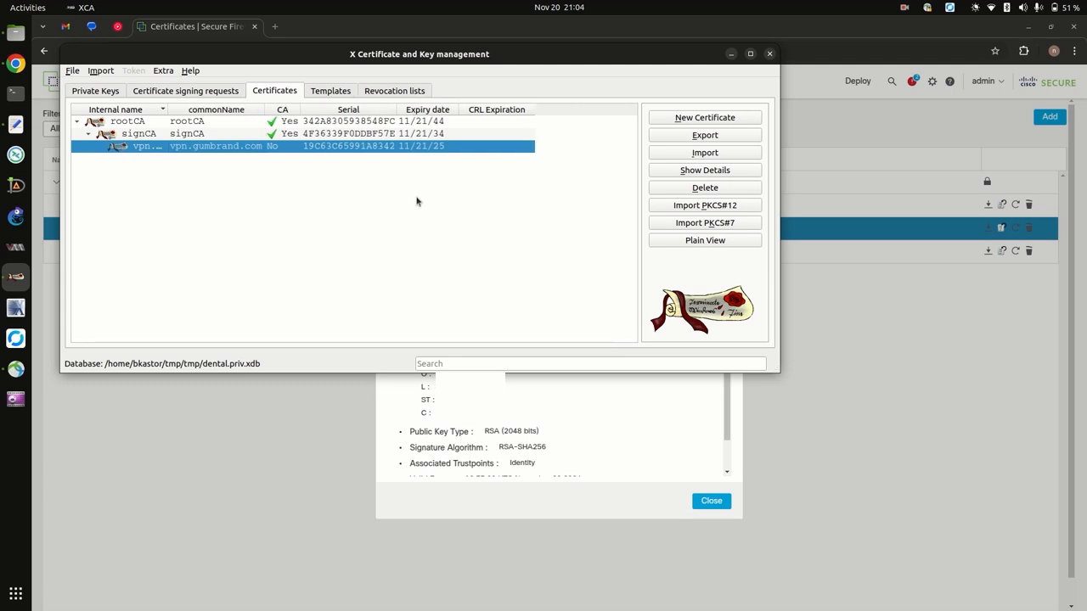
{"action": "left_click", "coordinate": [769, 55]}
Close the Identity certificate details and go to Devices > Remote Access.
{"action": "scroll", "coordinate": [621, 341], "scroll_direction": "down", "scroll_amount": 2}
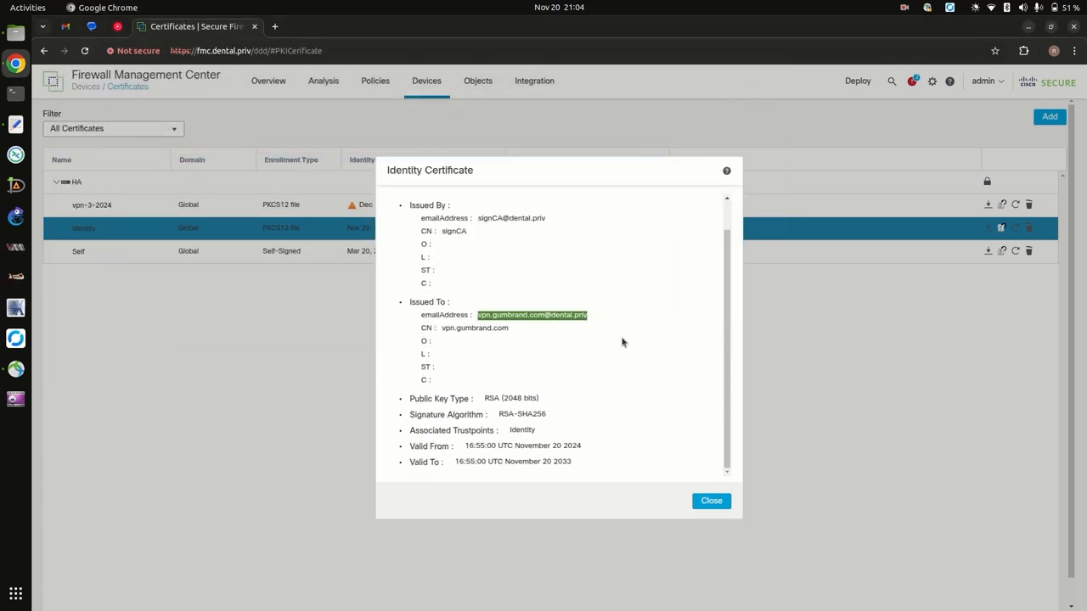
{"action": "scroll", "coordinate": [621, 342], "scroll_direction": "up", "scroll_amount": 2}
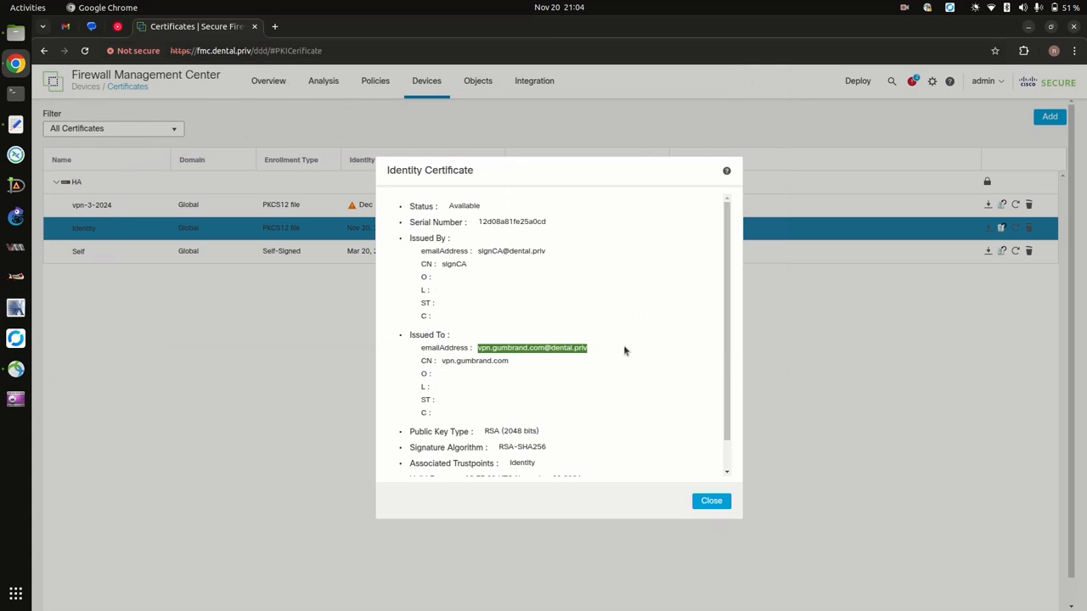
{"action": "left_click", "coordinate": [707, 503]}
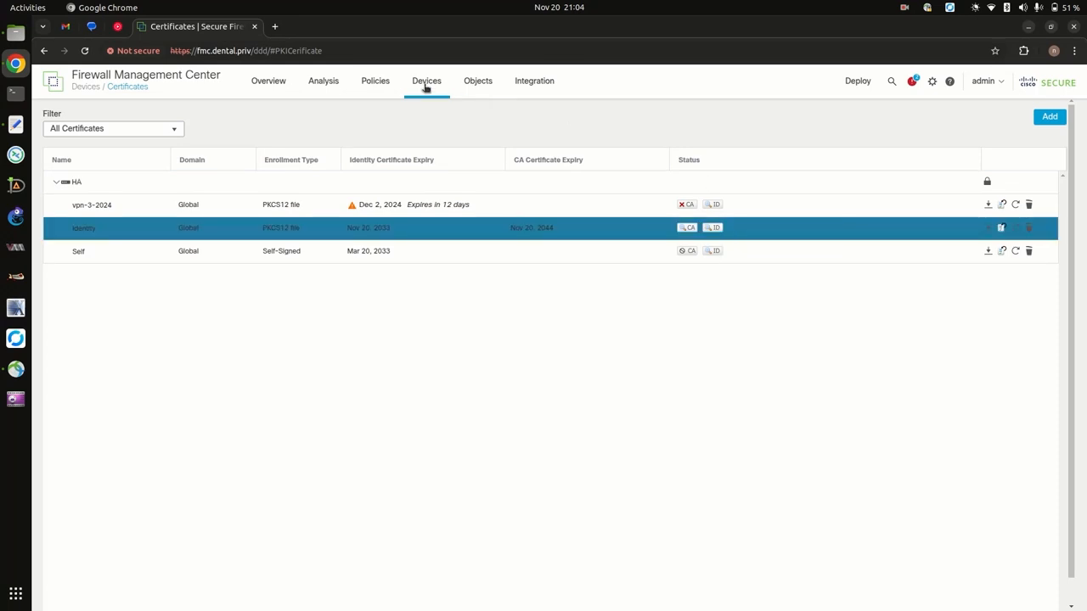
{"action": "mouse_move", "coordinate": [426, 88]}
{"action": "left_click", "coordinate": [552, 146]}
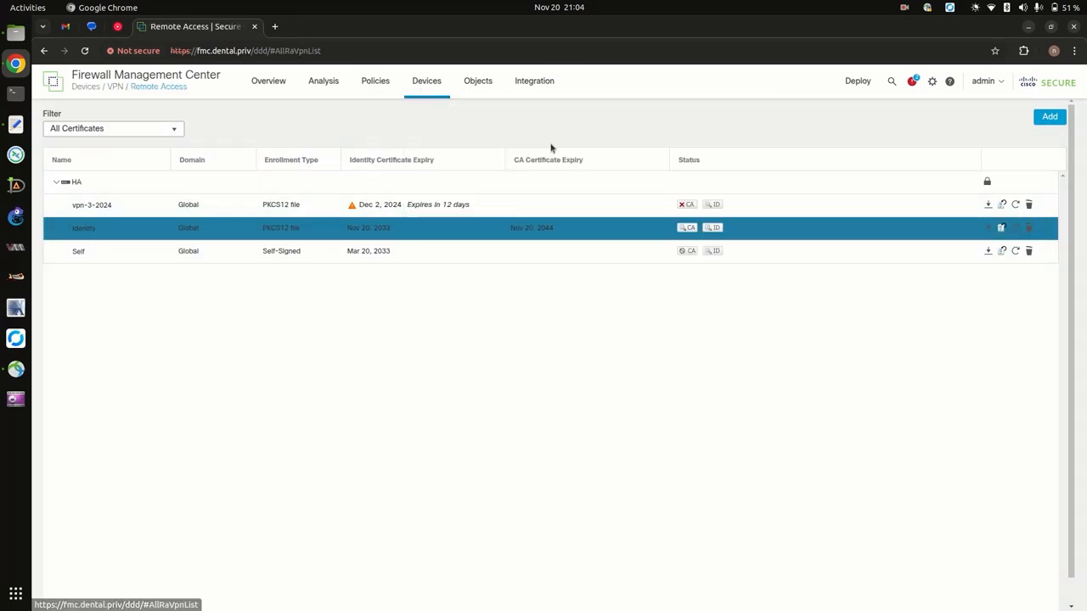
Open SAISchaumburg's cert connection profile, check its Client Certificate Only AAA authentication, and cancel.
{"action": "left_click", "coordinate": [970, 171]}
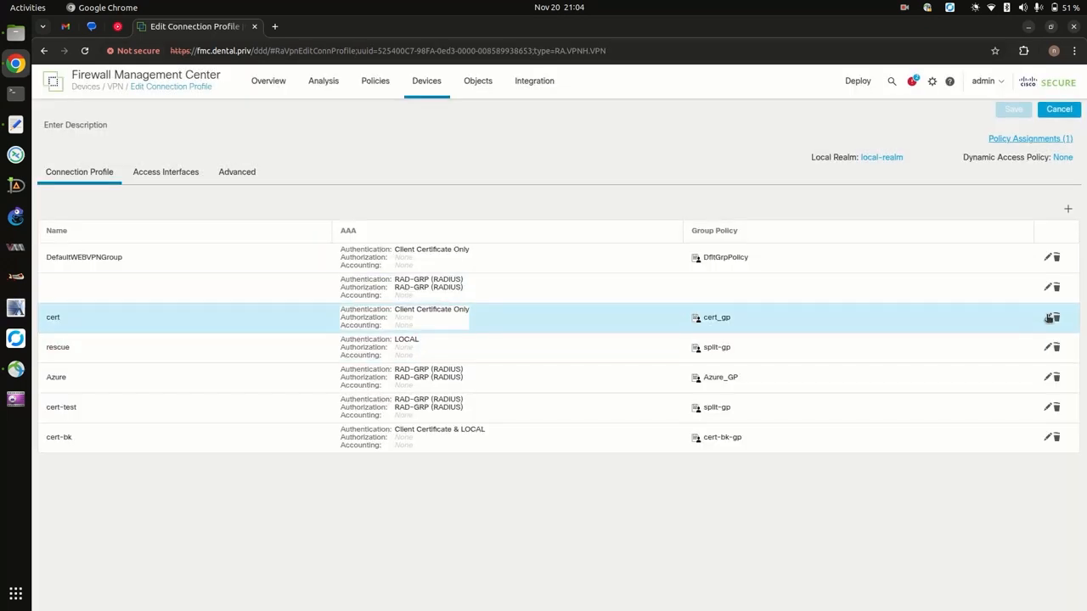
{"action": "left_click", "coordinate": [1047, 318]}
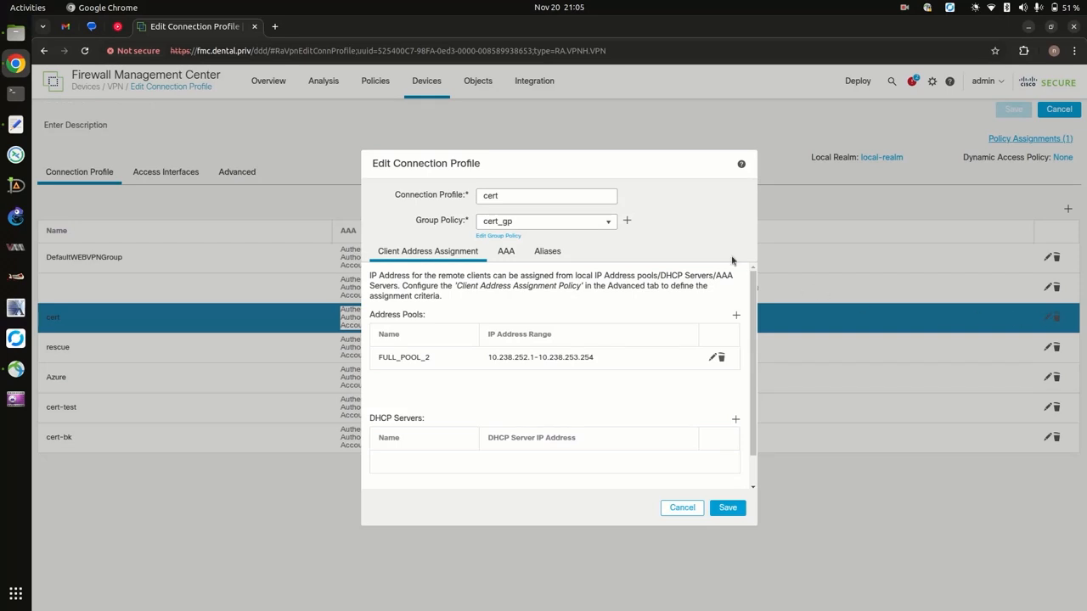
{"action": "left_click_drag", "start_coordinate": [525, 167], "coordinate": [190, 109]}
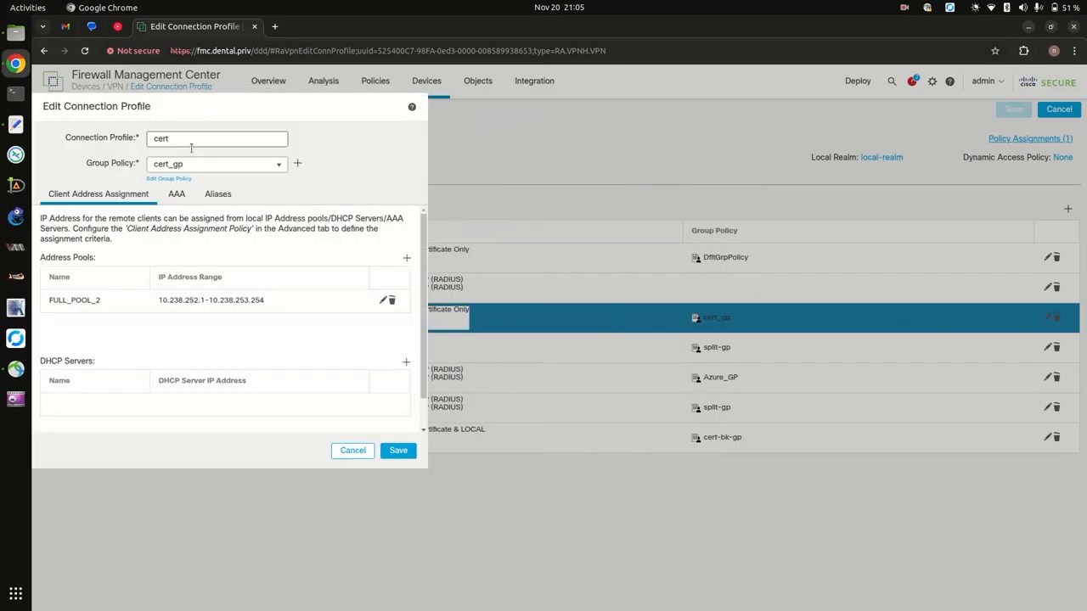
{"action": "left_click", "coordinate": [176, 201]}
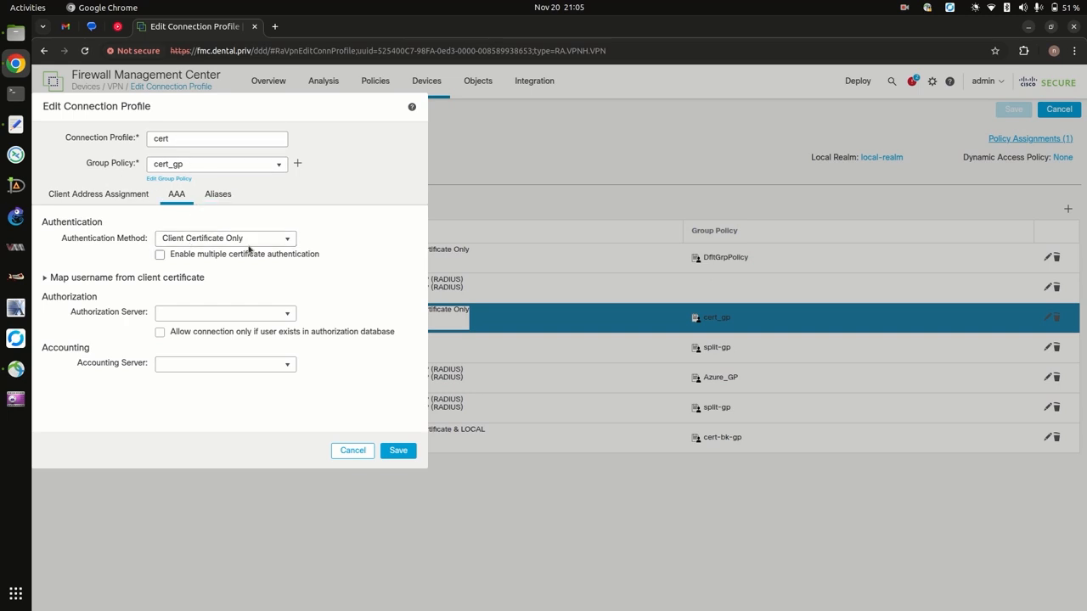
{"action": "left_click", "coordinate": [352, 450]}
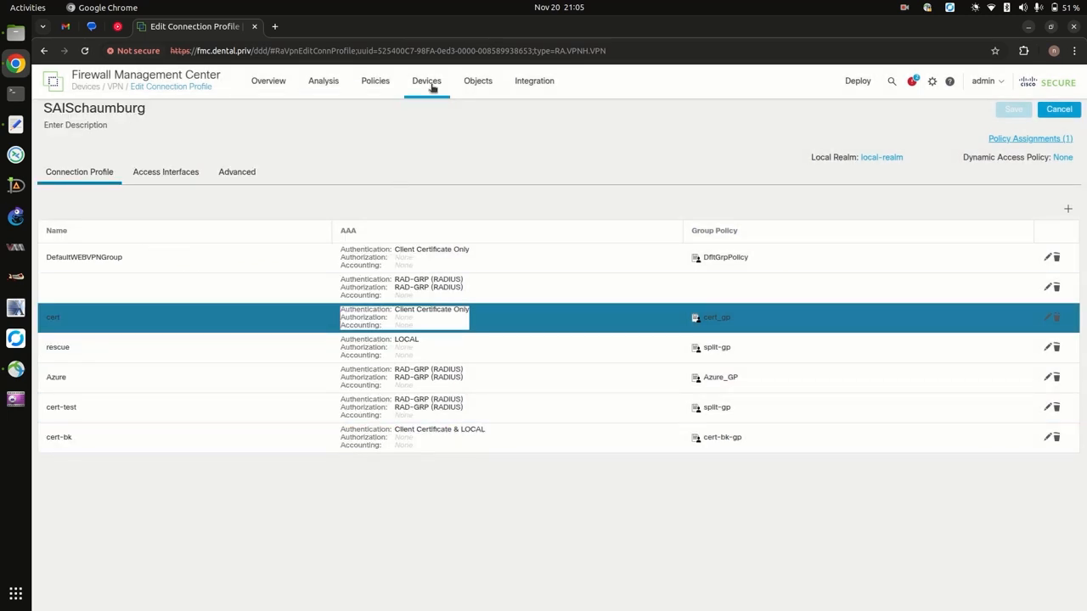
From Devices > Certificates, log the admin out immediately and close the FMC tab.
{"action": "mouse_move", "coordinate": [439, 94]}
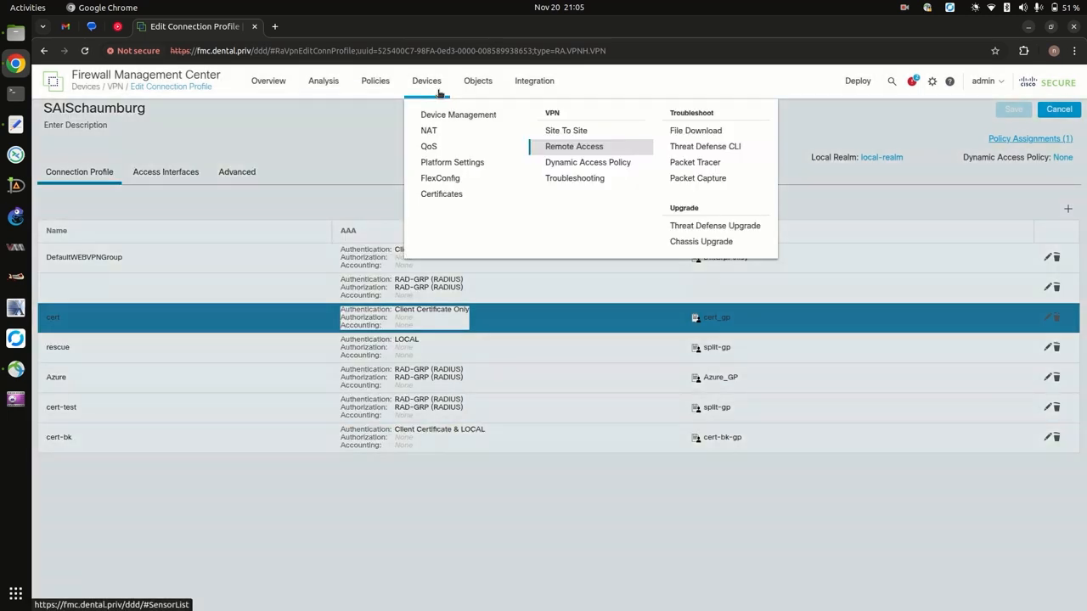
{"action": "left_click", "coordinate": [439, 195]}
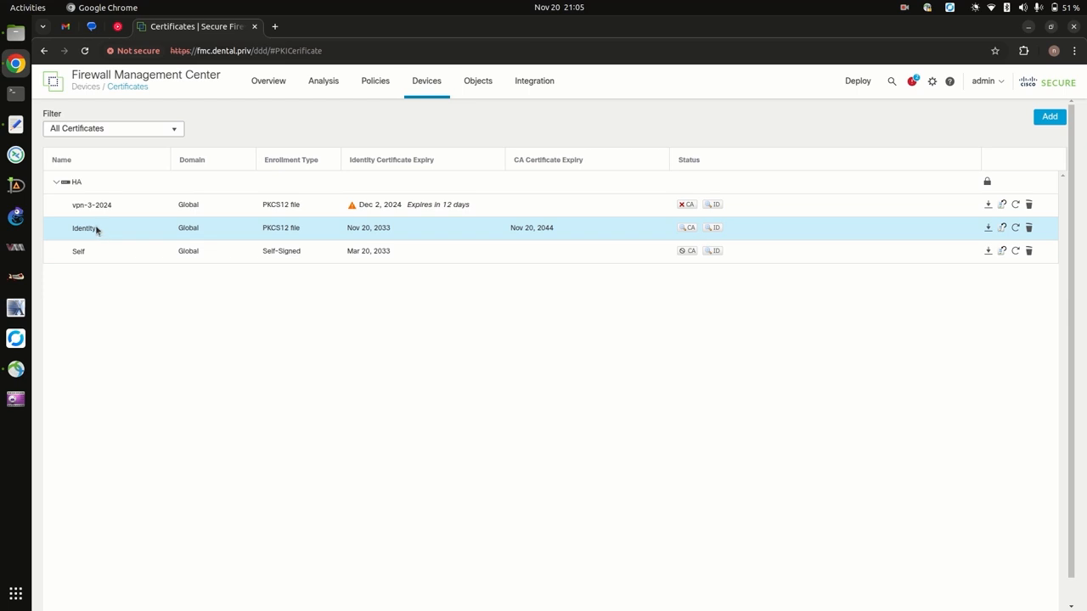
{"action": "left_click", "coordinate": [985, 89]}
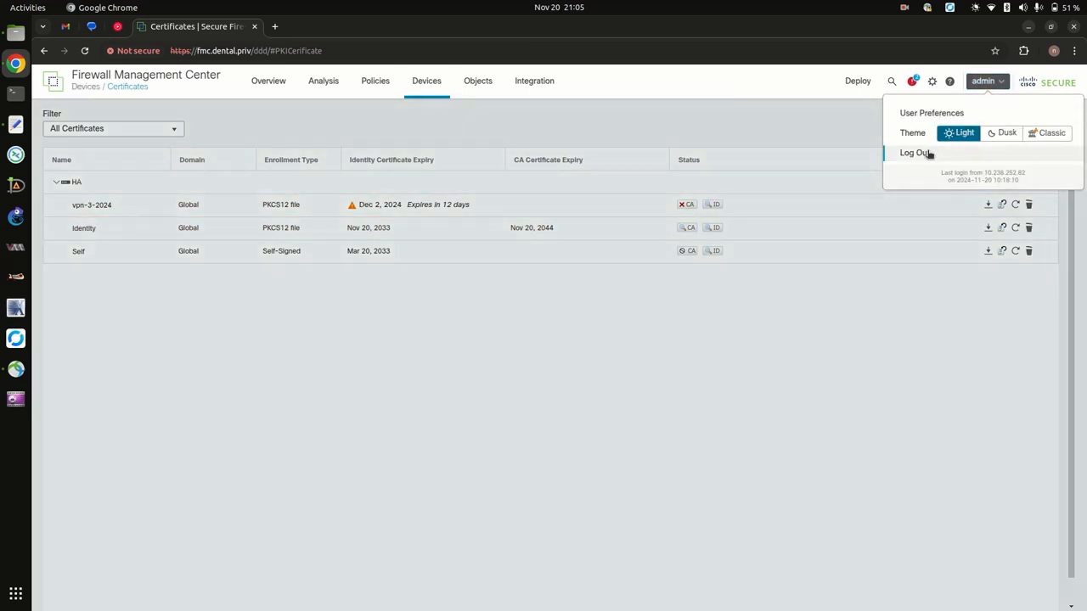
{"action": "left_click", "coordinate": [917, 153]}
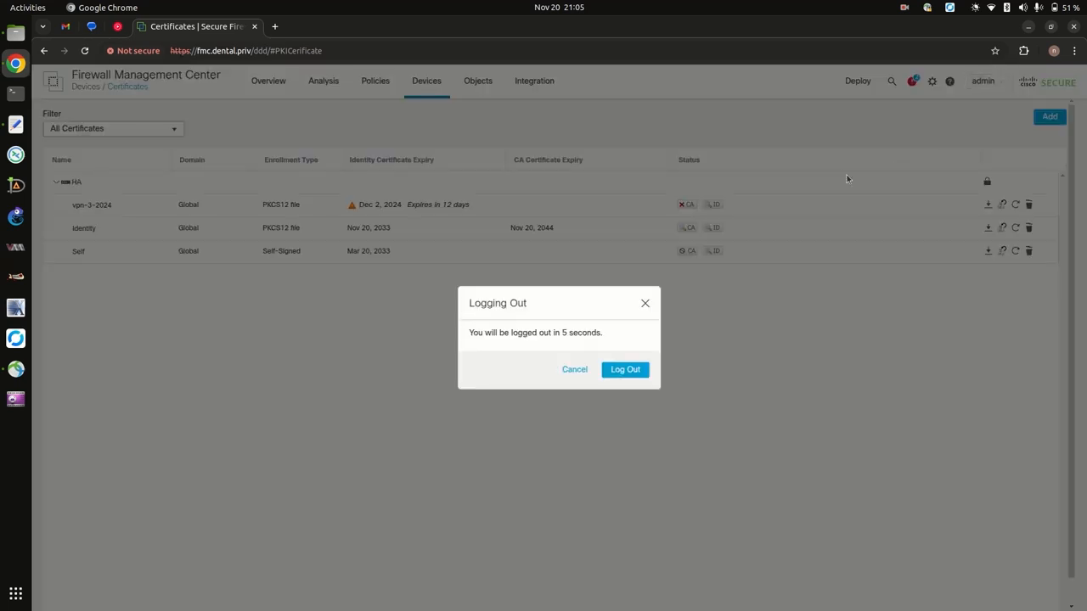
{"action": "left_click", "coordinate": [622, 370]}
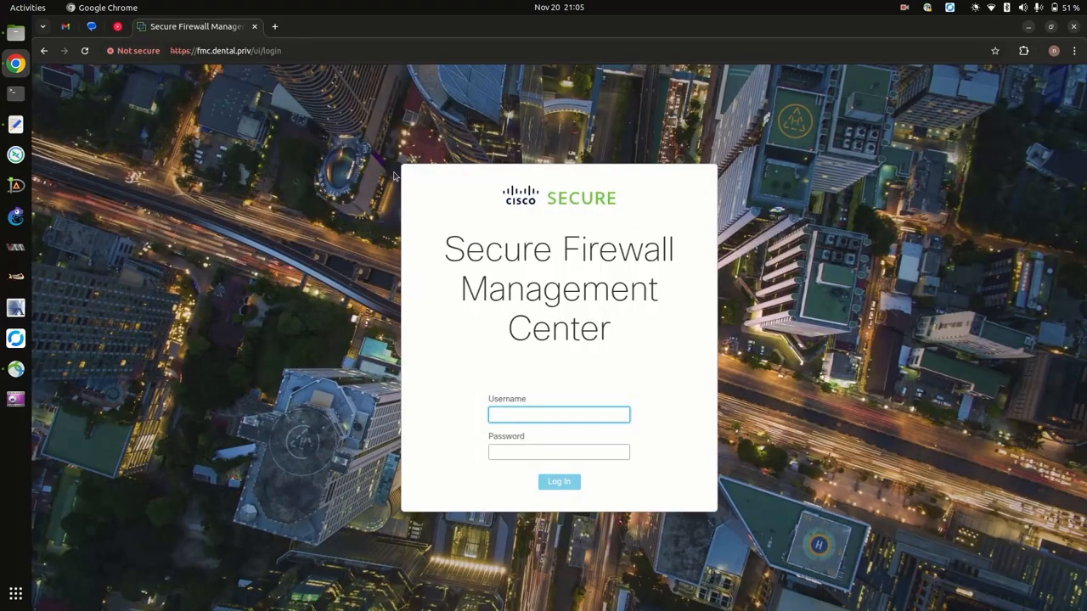
{"action": "left_click", "coordinate": [254, 29]}
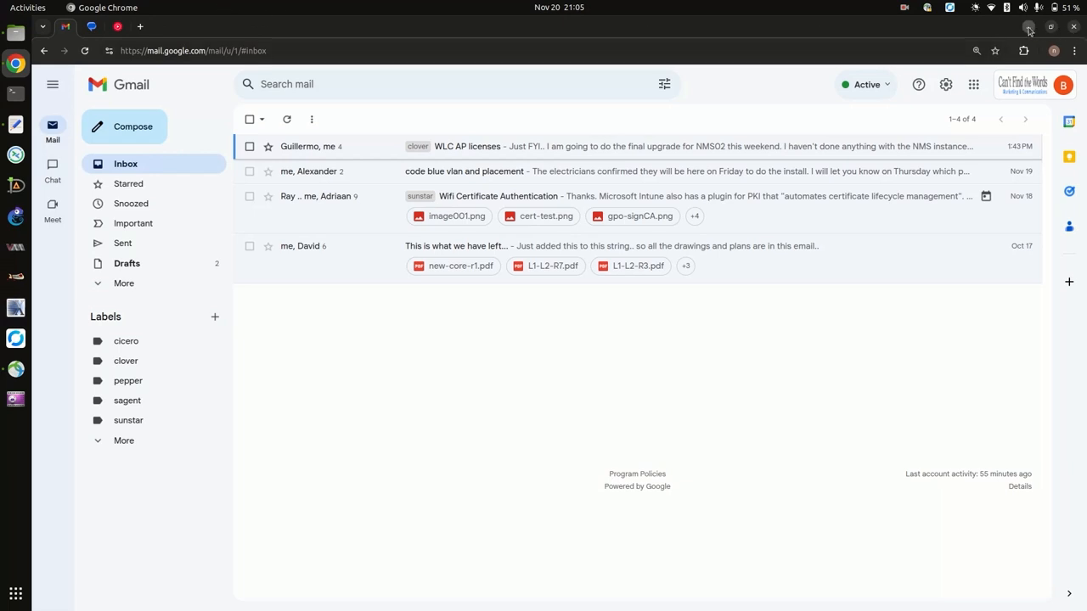
Close Chrome, highlight step 6 'Add Certs to Windows' in the notes, and bring XCA forward.
{"action": "left_click", "coordinate": [1073, 28]}
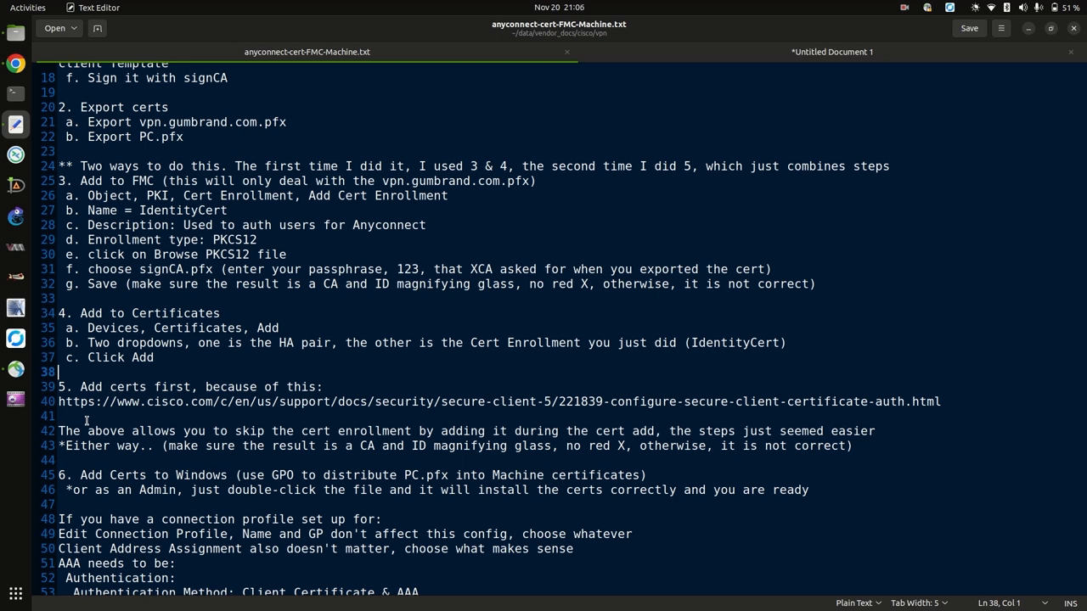
{"action": "scroll", "coordinate": [88, 419], "scroll_direction": "down", "scroll_amount": 2}
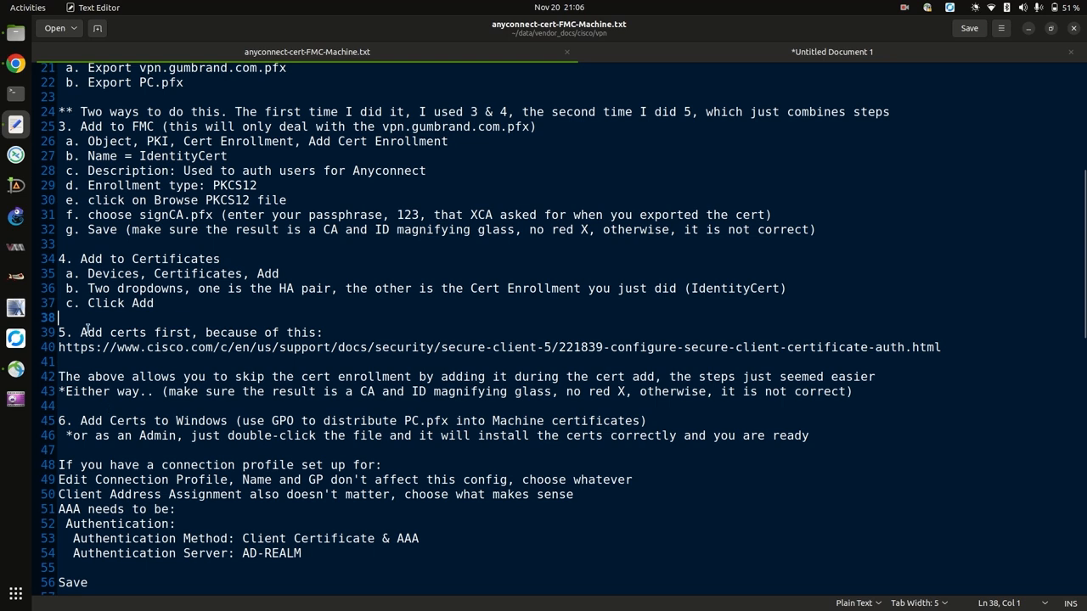
{"action": "double_click", "coordinate": [92, 421]}
{"action": "left_click_drag", "start_coordinate": [119, 427], "coordinate": [843, 435]}
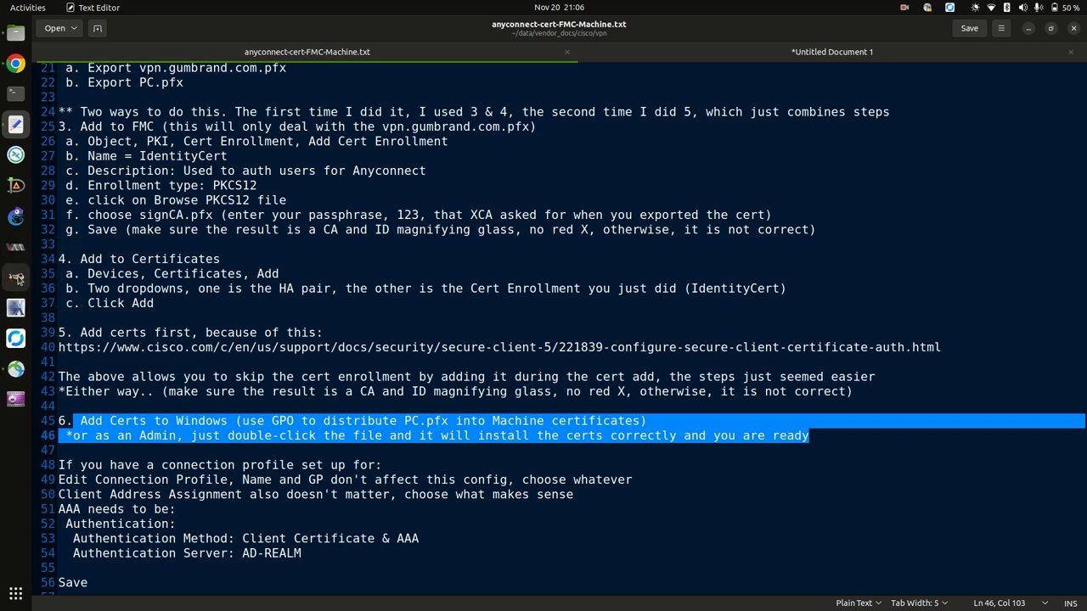
{"action": "left_click", "coordinate": [18, 280]}
Reopen dental.priv.xdb from Recent DataBases and unlock it with the database password.
{"action": "left_click", "coordinate": [77, 72]}
{"action": "left_click", "coordinate": [93, 82]}
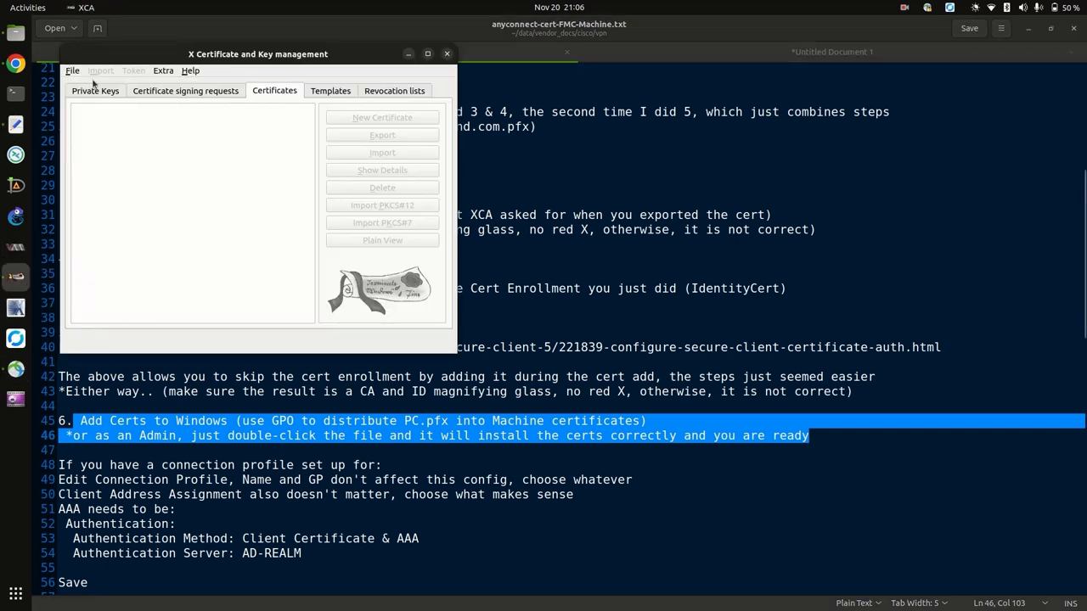
{"action": "left_click", "coordinate": [72, 71]}
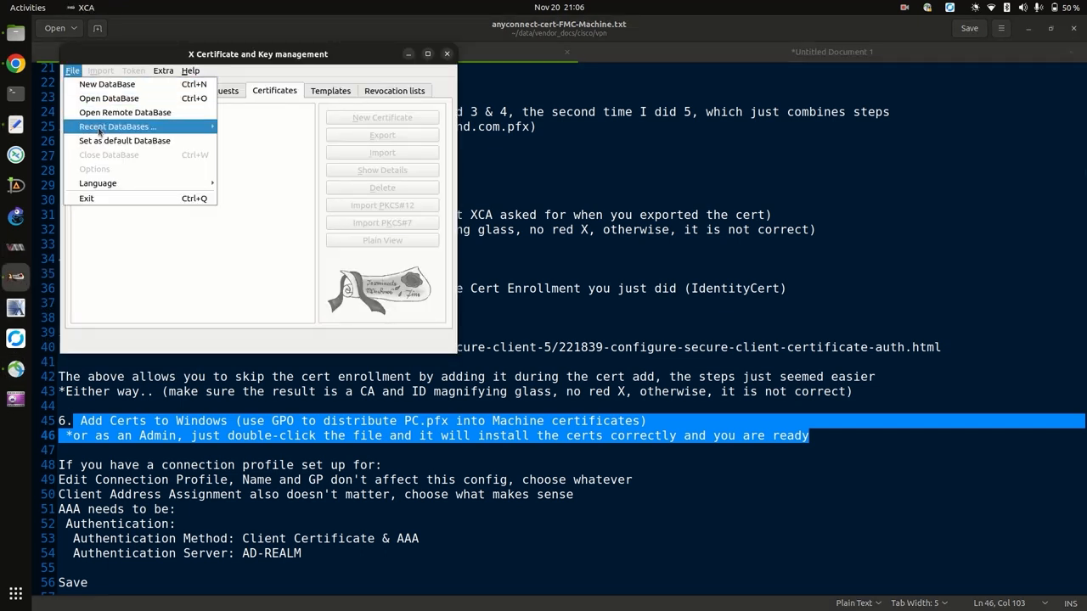
{"action": "mouse_move", "coordinate": [100, 128]}
{"action": "left_click", "coordinate": [270, 130]}
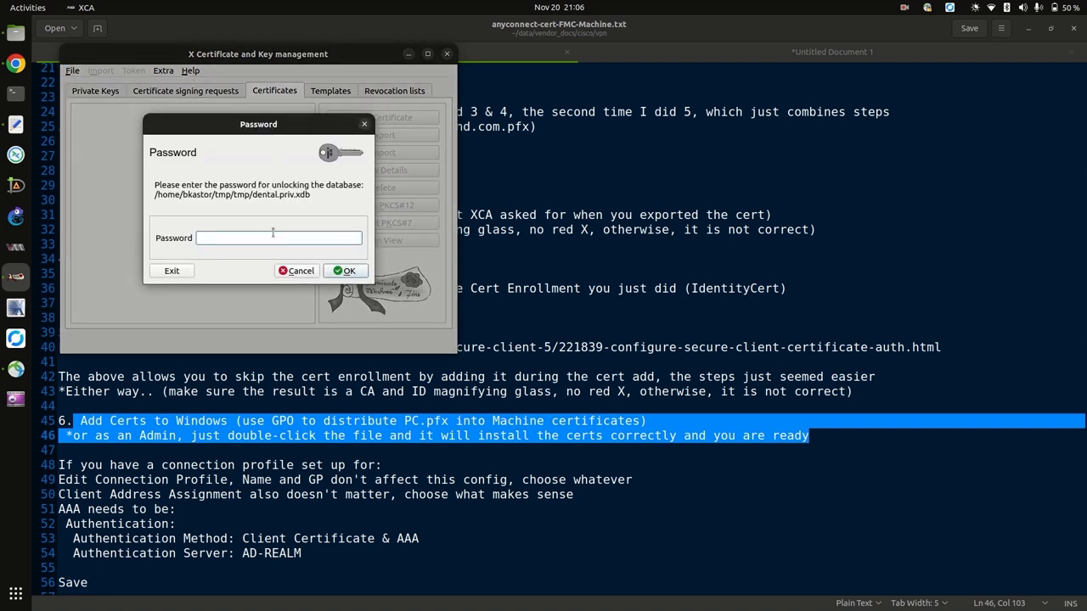
{"action": "type", "text": "•••••••••"}
{"action": "left_click", "coordinate": [338, 269]}
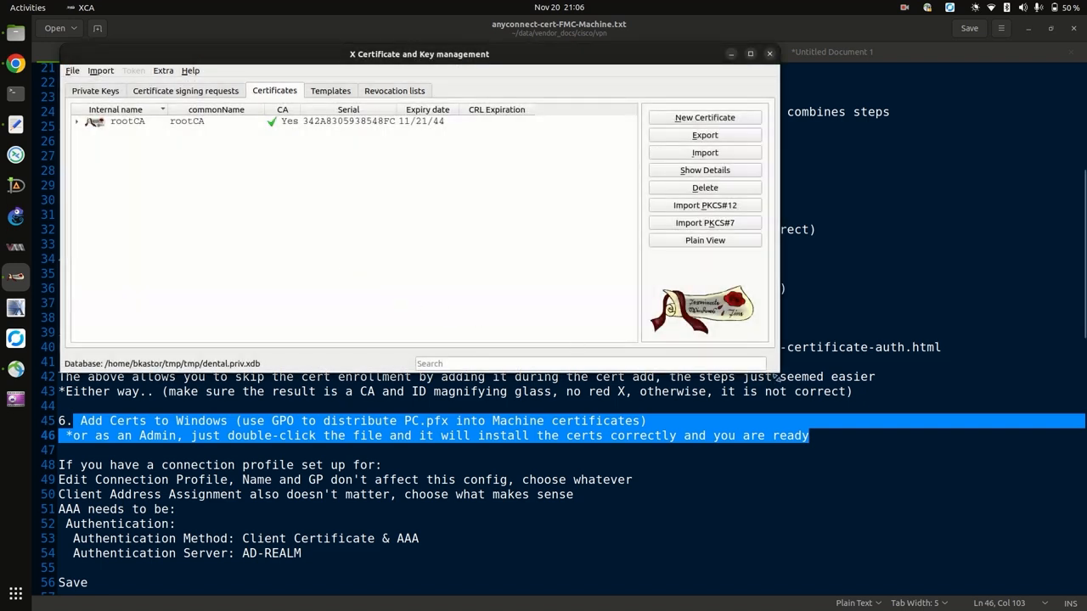
Enlarge the window, expand rootCA and signCA, and select signCA.
{"action": "left_click_drag", "start_coordinate": [776, 373], "coordinate": [874, 421]}
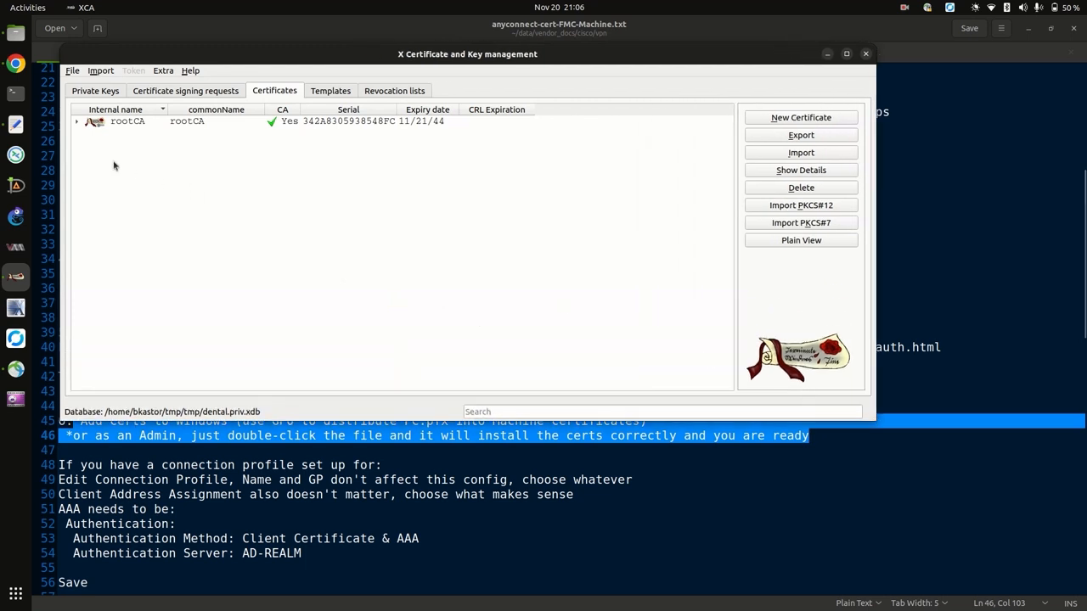
{"action": "left_click", "coordinate": [77, 122]}
{"action": "left_click", "coordinate": [87, 133]}
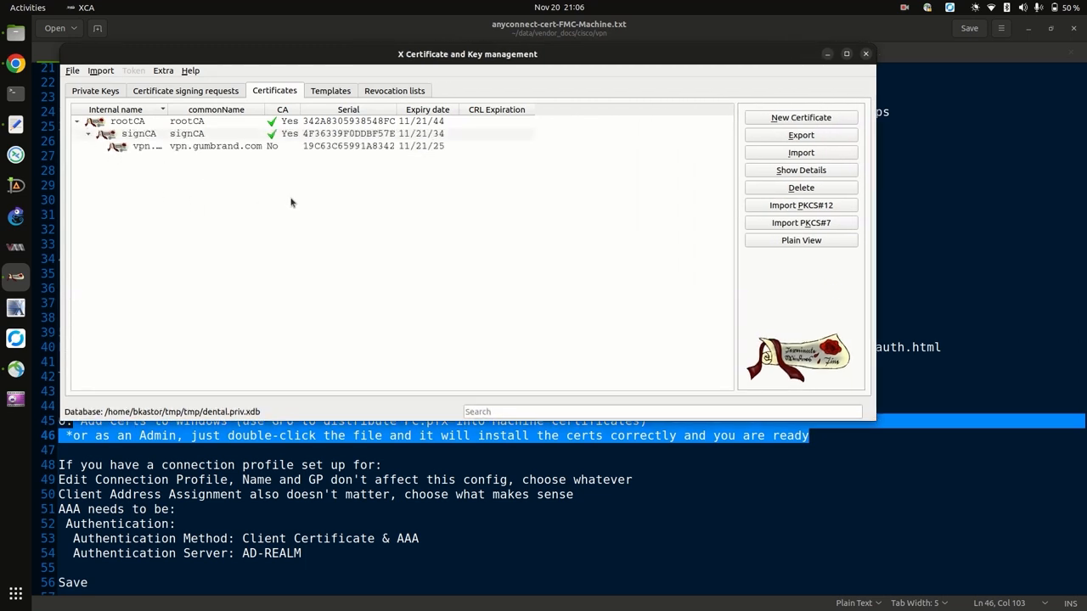
{"action": "left_click", "coordinate": [182, 137]}
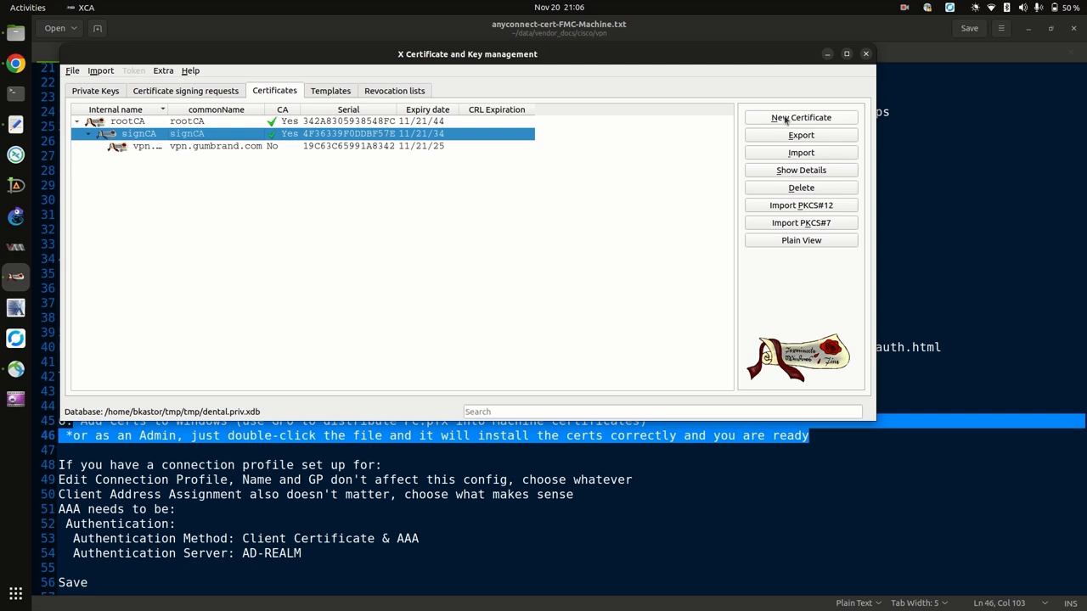
Start a new certificate and apply the TLS_client template's extensions.
{"action": "left_click", "coordinate": [786, 121]}
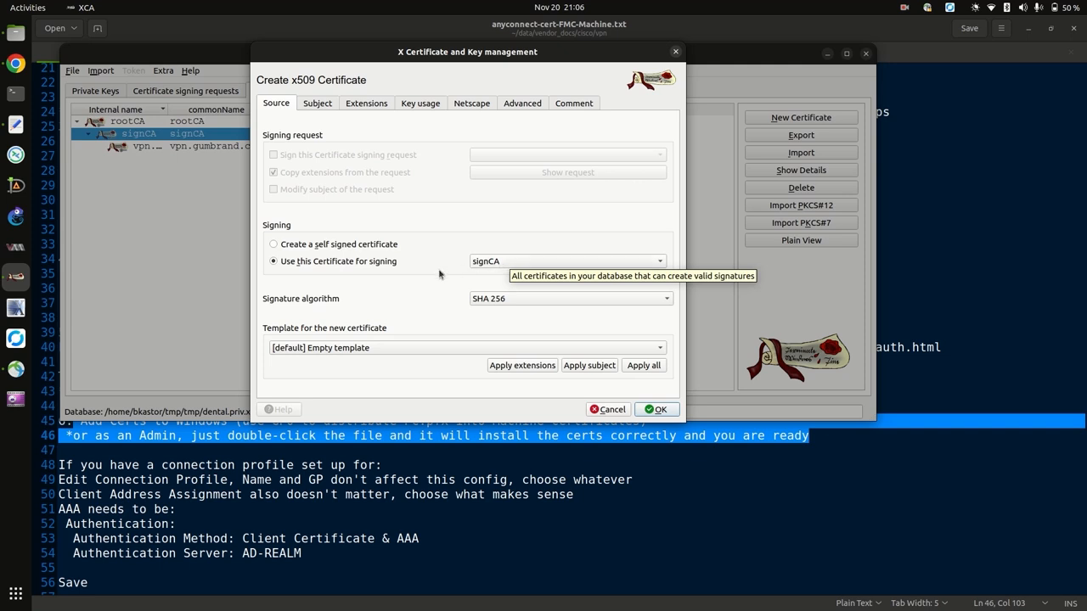
{"action": "left_click", "coordinate": [343, 353]}
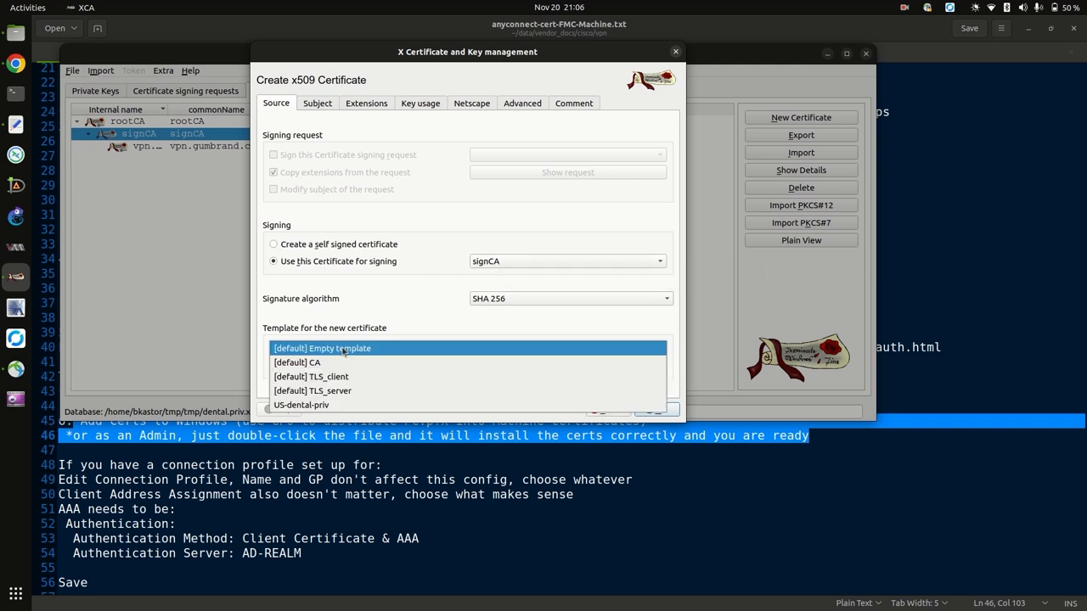
{"action": "left_click", "coordinate": [339, 376]}
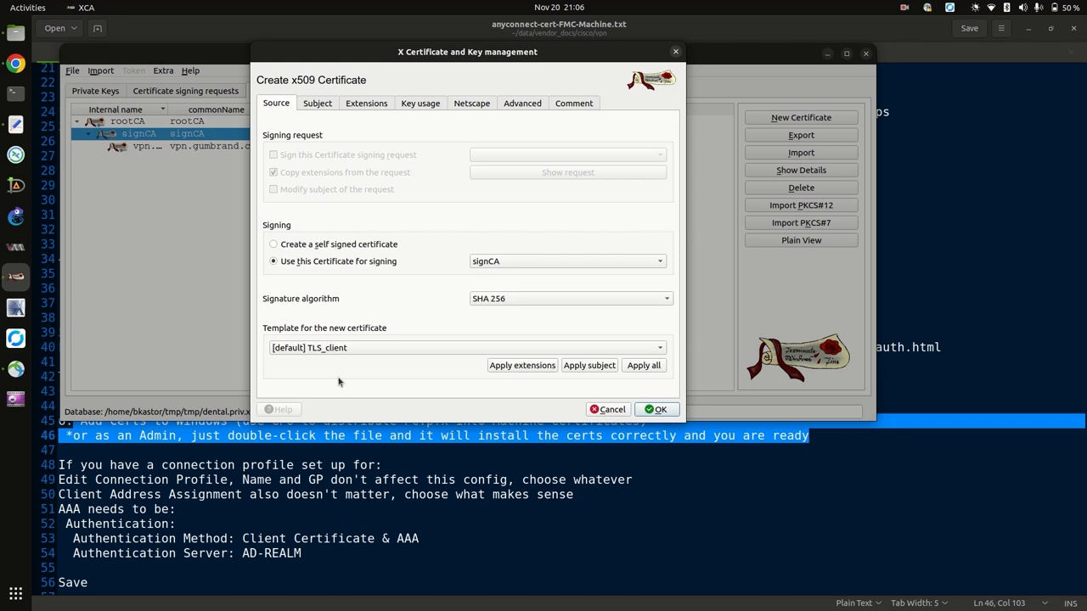
{"action": "left_click", "coordinate": [519, 366]}
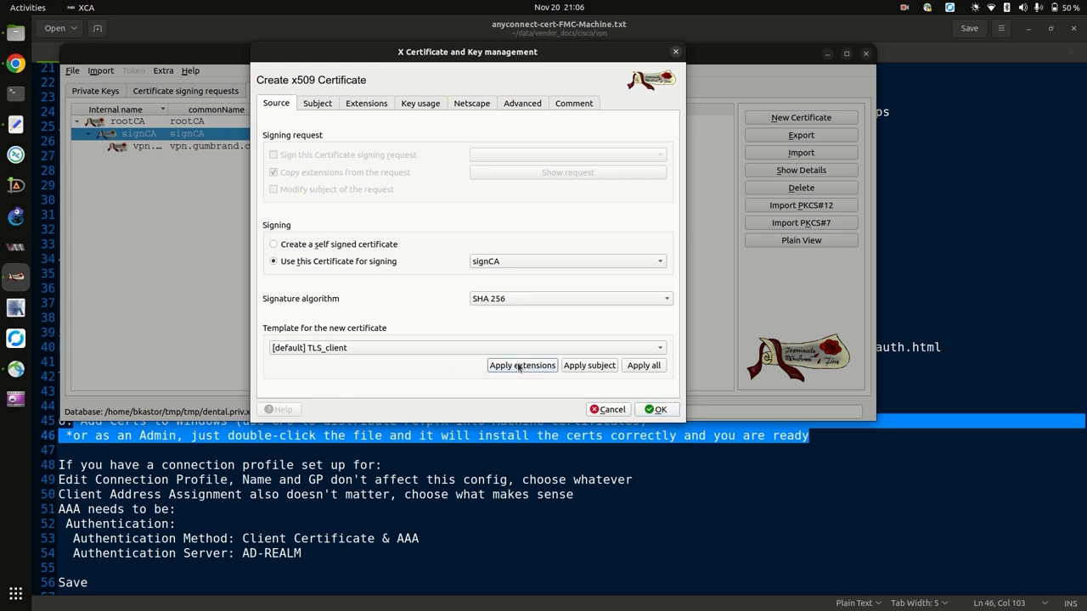
Reapply the TLS_client extensions, then apply the US-dental-priv template's subject.
{"action": "left_click", "coordinate": [398, 348]}
{"action": "left_click", "coordinate": [398, 348]}
{"action": "left_click", "coordinate": [398, 348]}
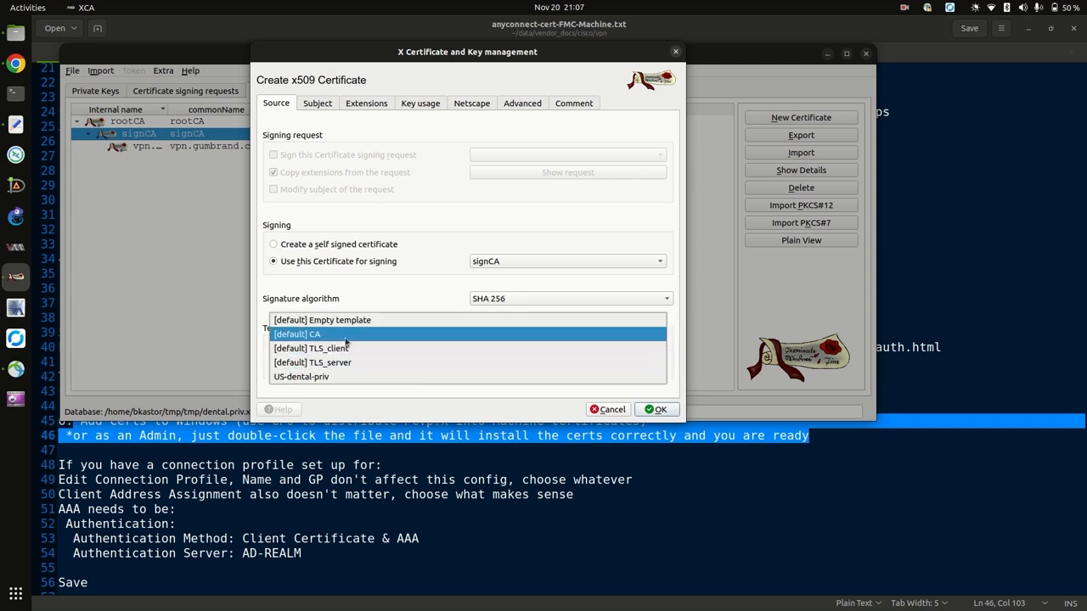
{"action": "left_click", "coordinate": [348, 348]}
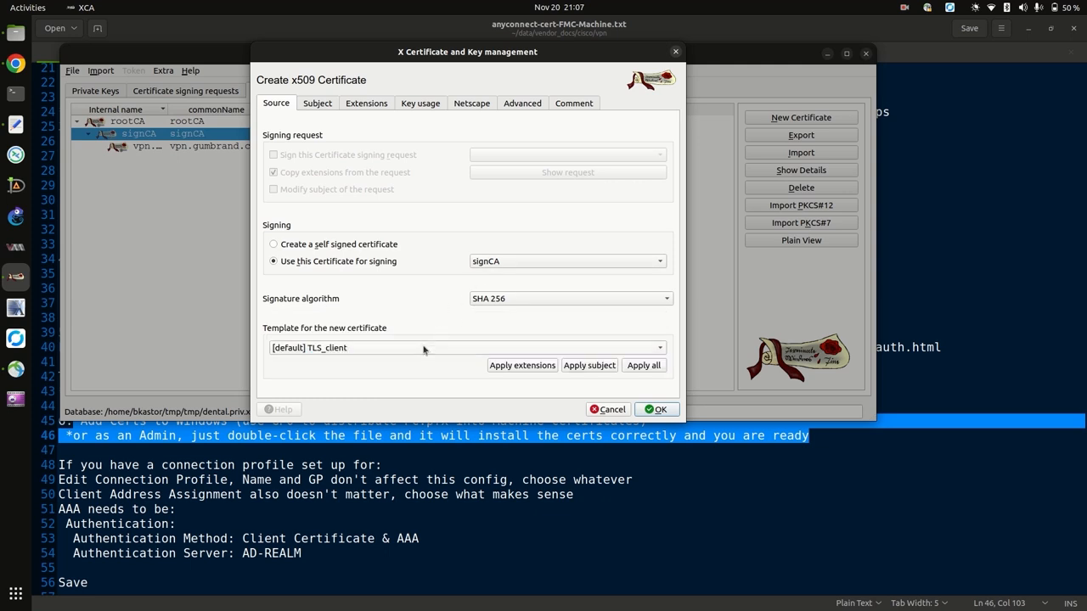
{"action": "left_click", "coordinate": [522, 365]}
{"action": "left_click", "coordinate": [409, 348]}
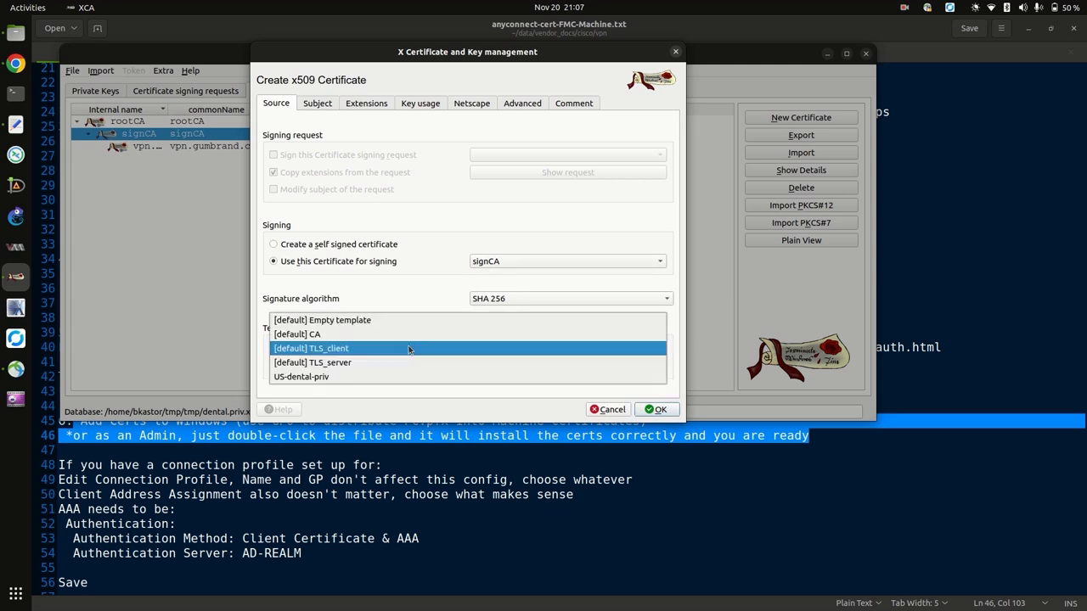
{"action": "left_click", "coordinate": [358, 374]}
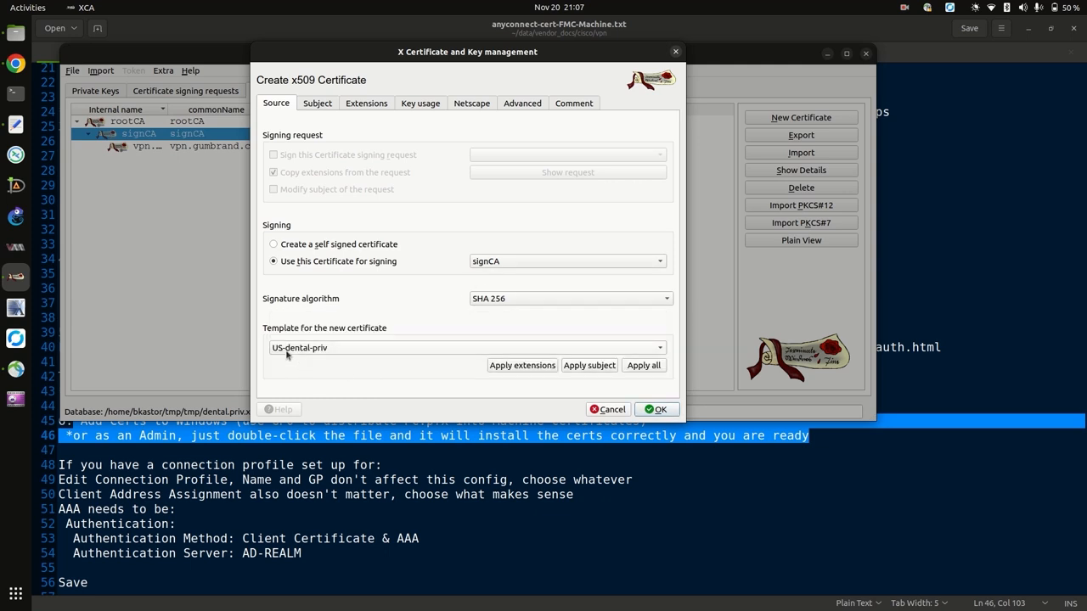
{"action": "left_click", "coordinate": [588, 365]}
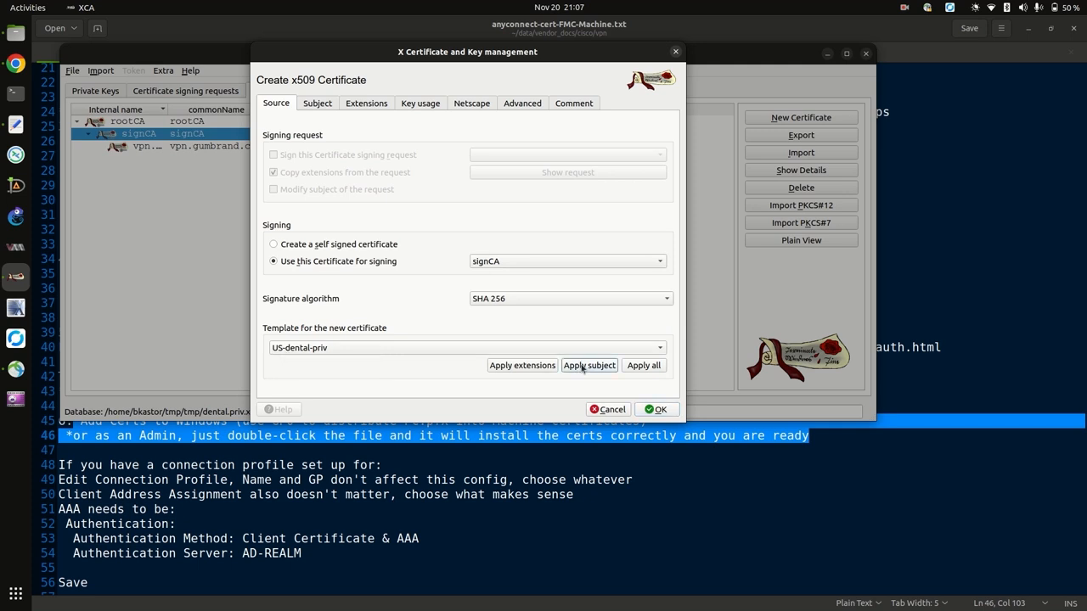
{"action": "left_click", "coordinate": [321, 103]}
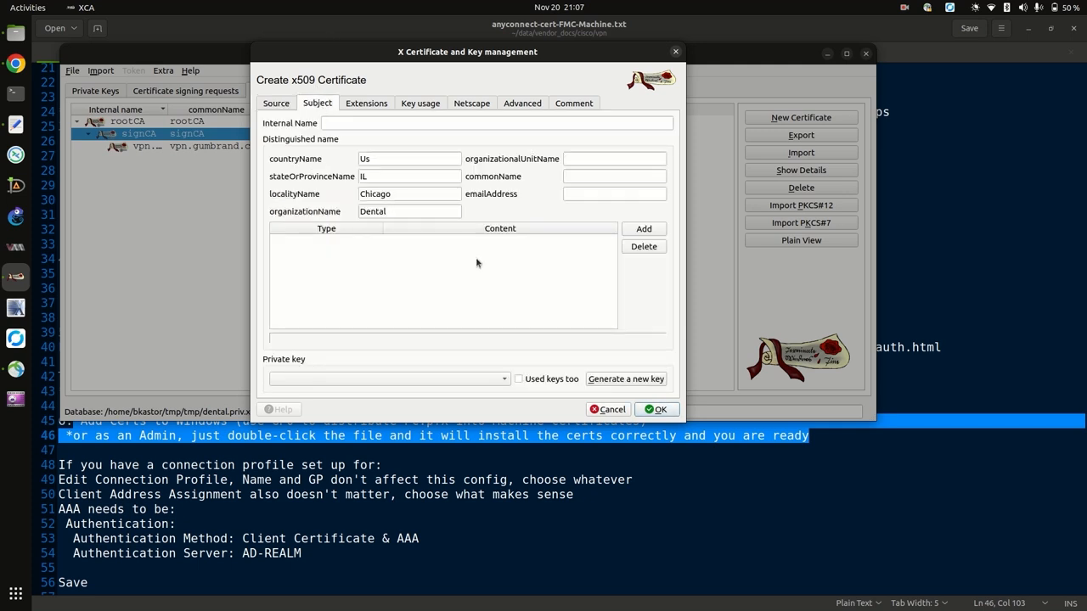
{"action": "left_click", "coordinate": [339, 124]}
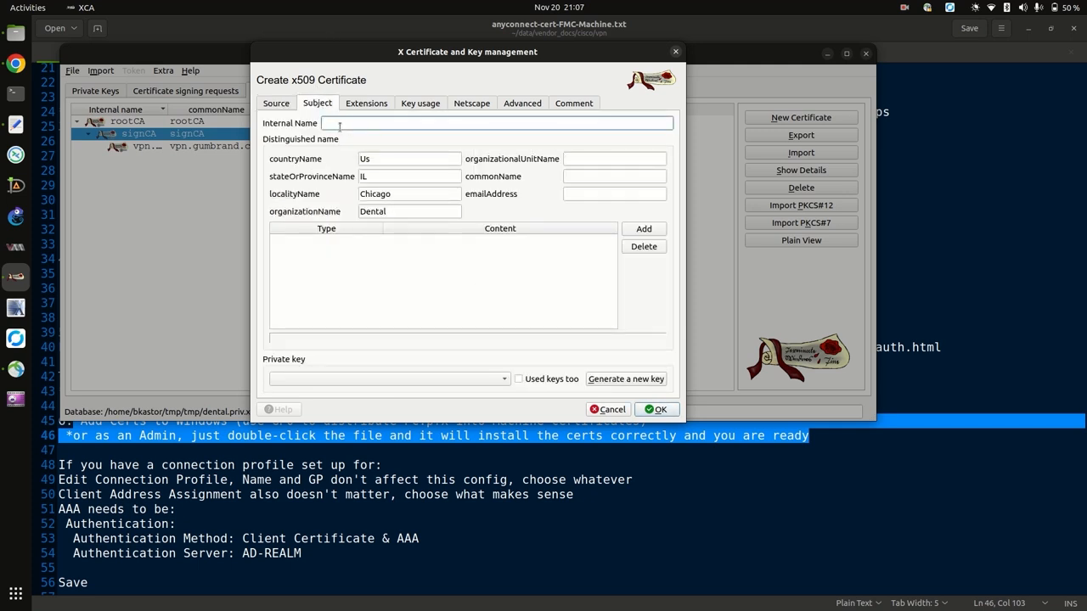
{"action": "type", "text": "CORP-PC-CERT"}
{"action": "left_click", "coordinate": [593, 176]}
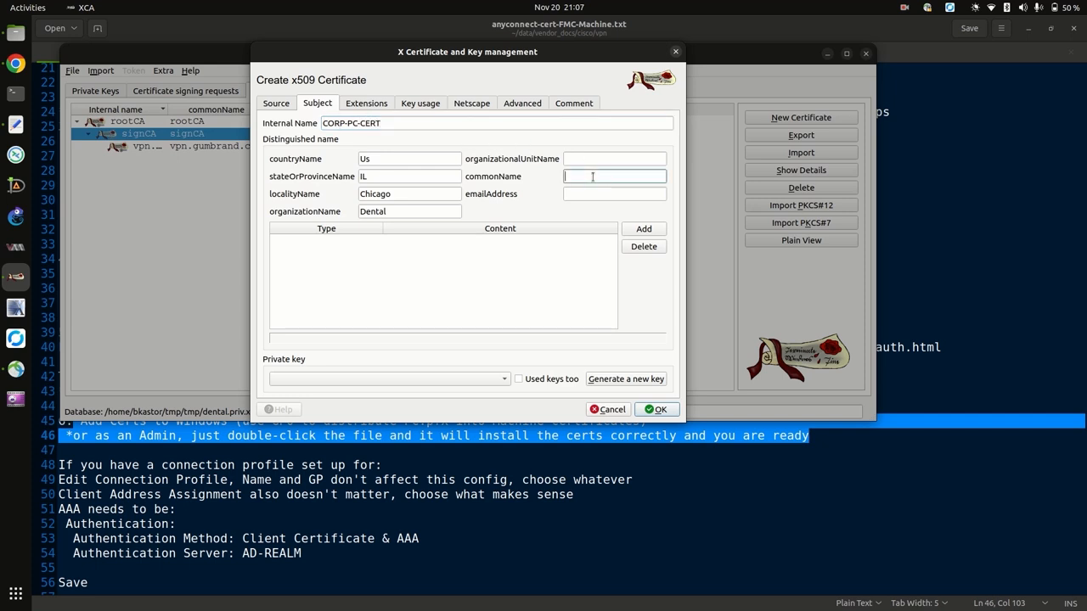
{"action": "key", "text": "BackSpace"}
{"action": "triple_click", "coordinate": [484, 123]}
{"action": "key", "text": "ctrl+c"}
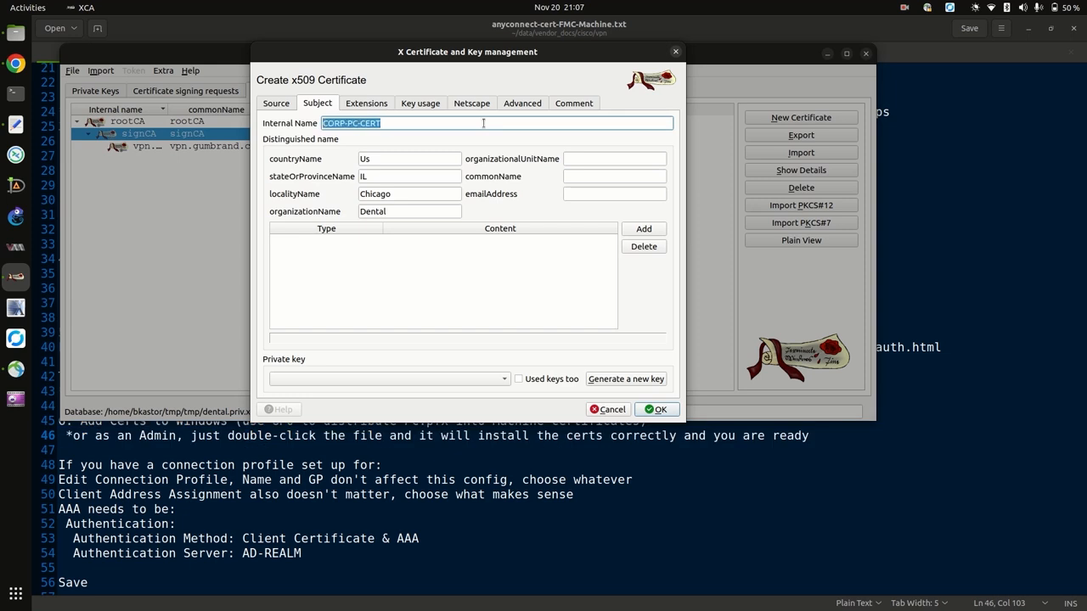
{"action": "left_click", "coordinate": [590, 176]}
{"action": "key", "text": "ctrl+v"}
{"action": "left_click", "coordinate": [585, 193]}
{"action": "key", "text": "ctrl+v"}
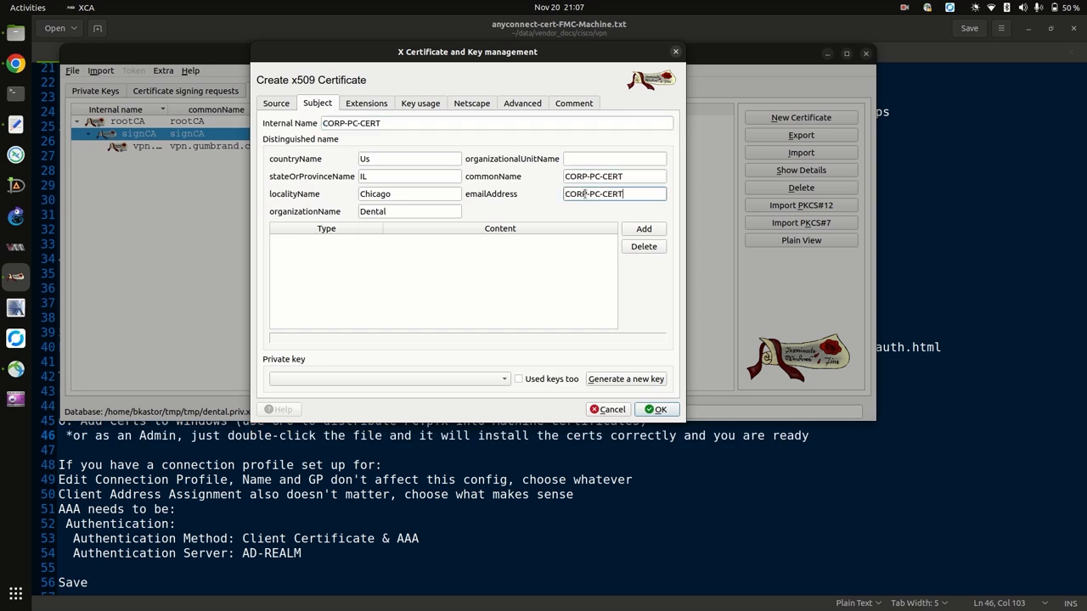
{"action": "type", "text": "@dental.priv"}
Generate a new 2048-bit RSA private key named CORP-PC-CERT.
{"action": "left_click", "coordinate": [626, 379]}
{"action": "left_click", "coordinate": [562, 320]}
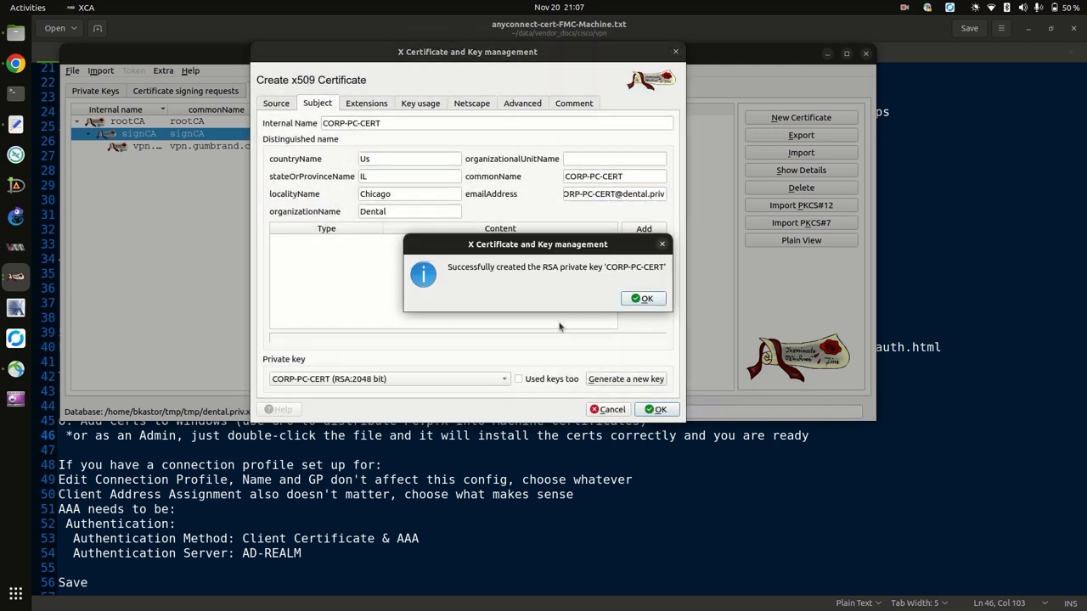
{"action": "left_click", "coordinate": [636, 298]}
Set the certificate's validity time range to 3 years and apply it.
{"action": "left_click", "coordinate": [372, 104]}
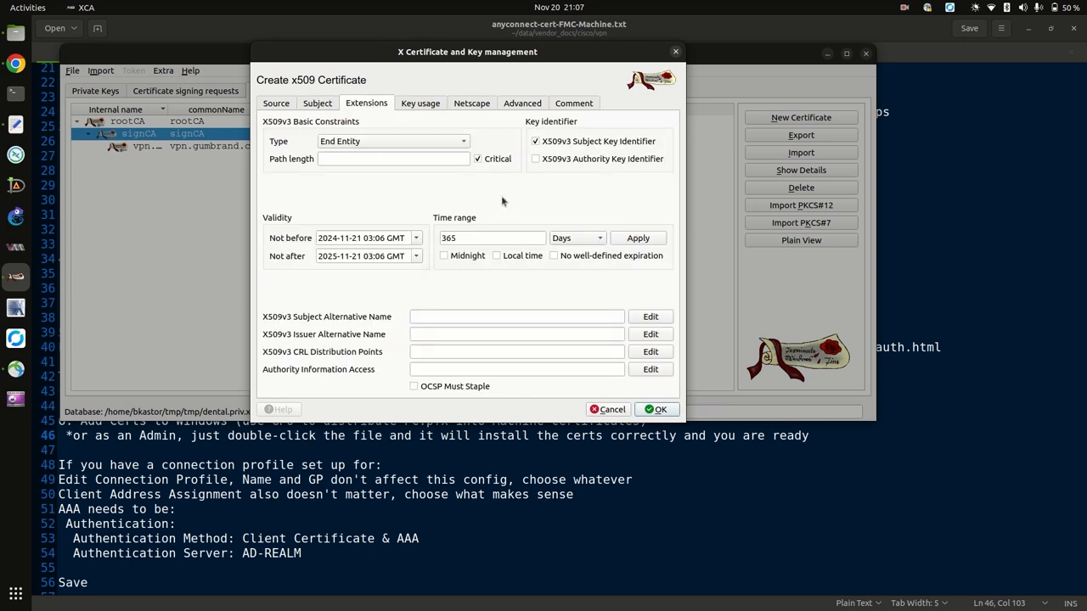
{"action": "double_click", "coordinate": [467, 238]}
{"action": "type", "text": "3"}
{"action": "left_click", "coordinate": [573, 238]}
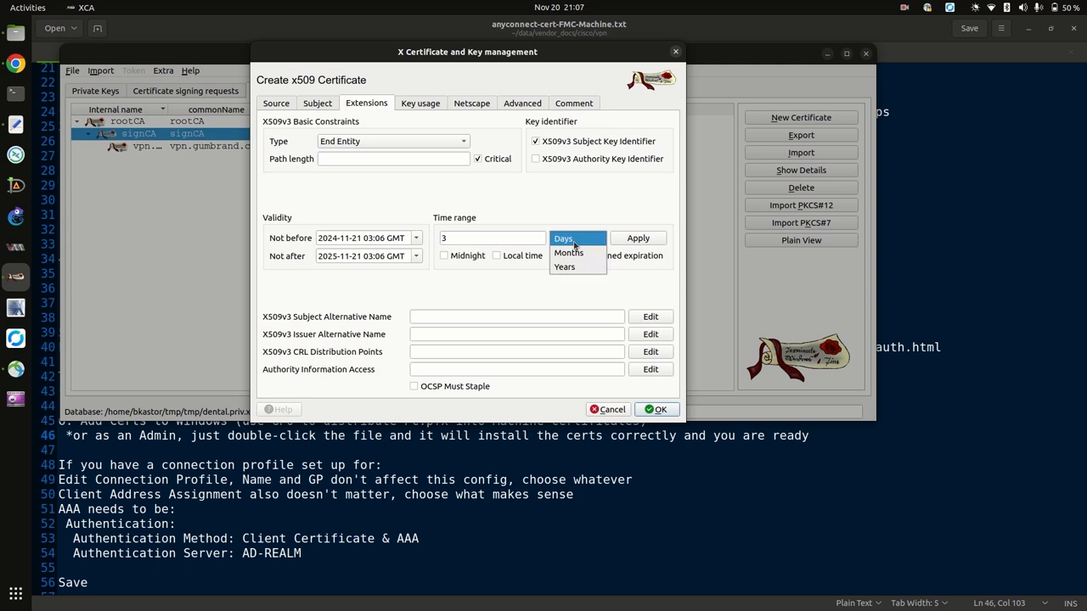
{"action": "left_click", "coordinate": [571, 267]}
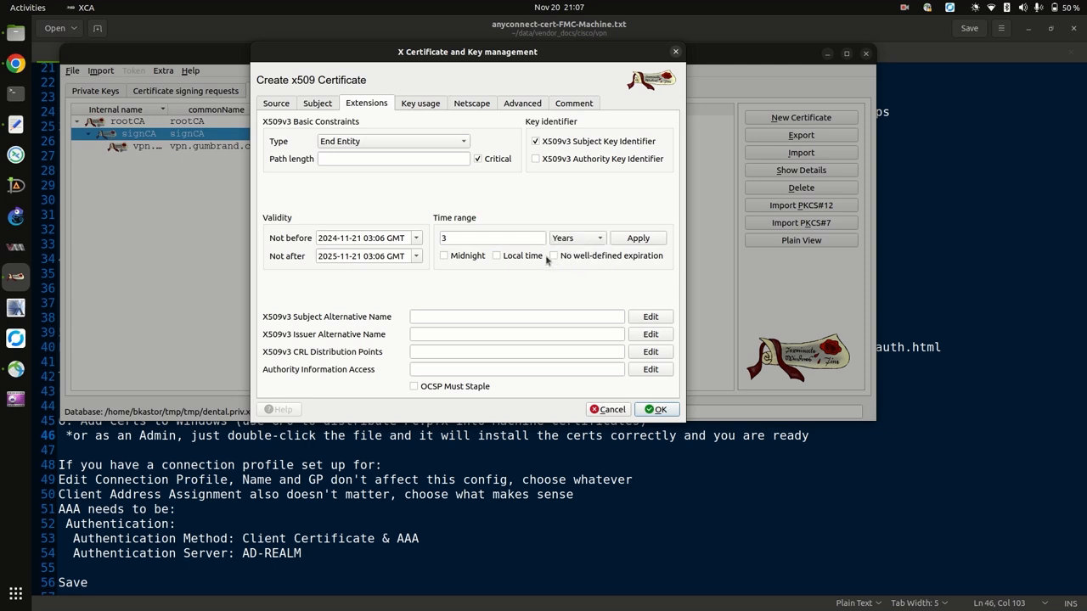
{"action": "left_click", "coordinate": [618, 242]}
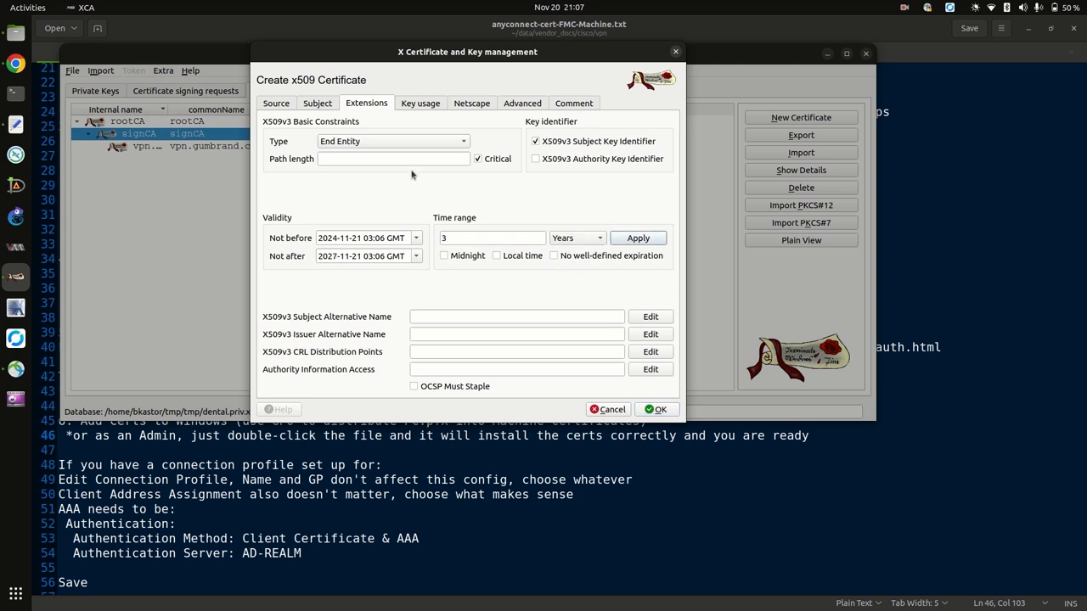
Mark key usage and extended key usage critical, create the certificate, and select CORP-PC-CERT.
{"action": "left_click", "coordinate": [421, 104]}
{"action": "left_click", "coordinate": [292, 143]}
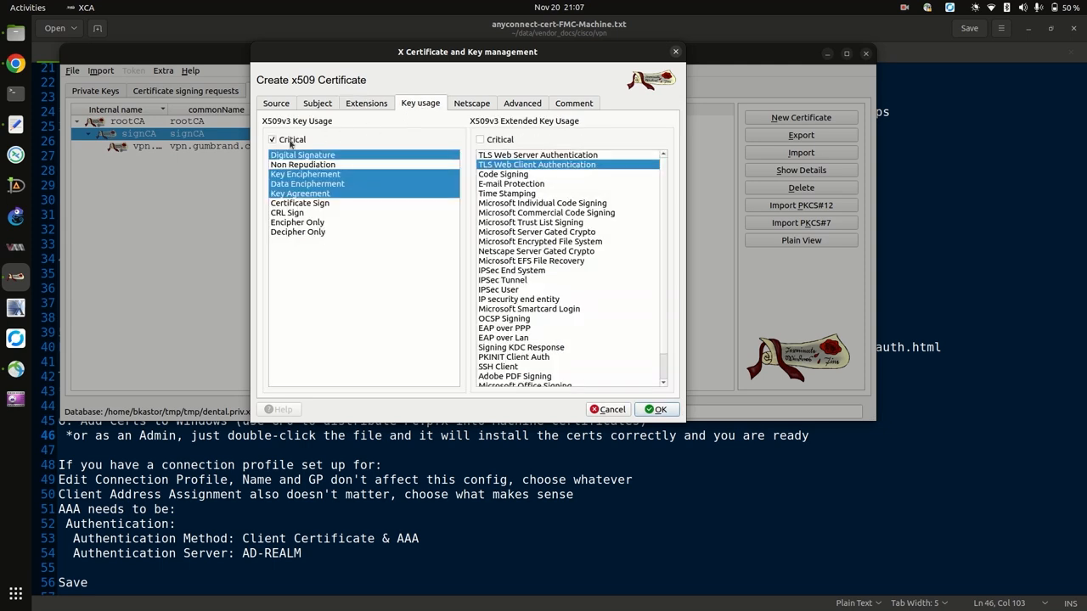
{"action": "left_click", "coordinate": [499, 144]}
{"action": "left_click", "coordinate": [655, 410]}
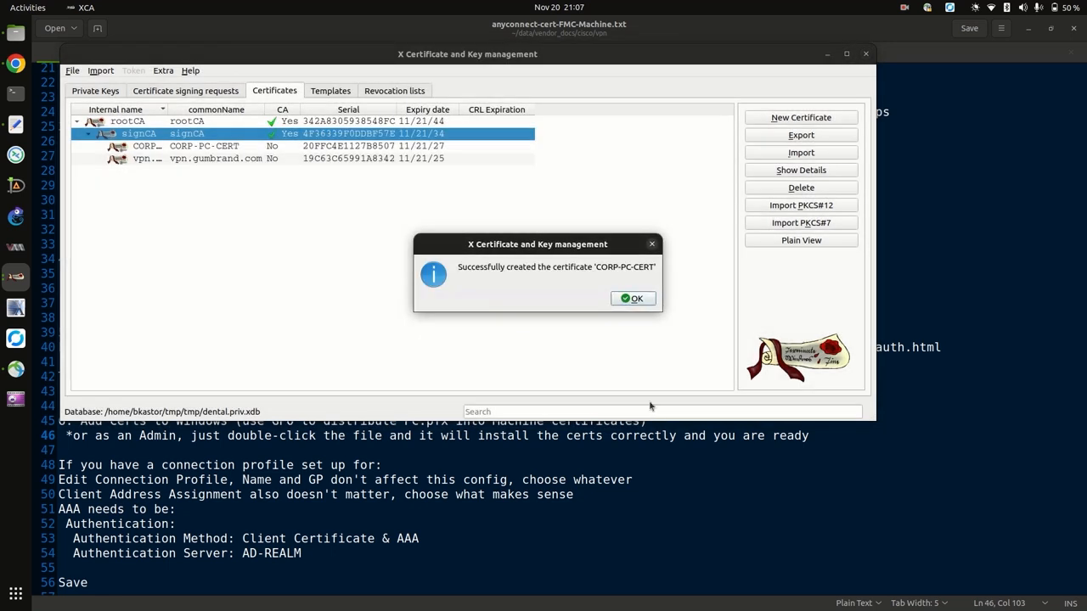
{"action": "left_click", "coordinate": [632, 299]}
{"action": "left_click", "coordinate": [292, 268]}
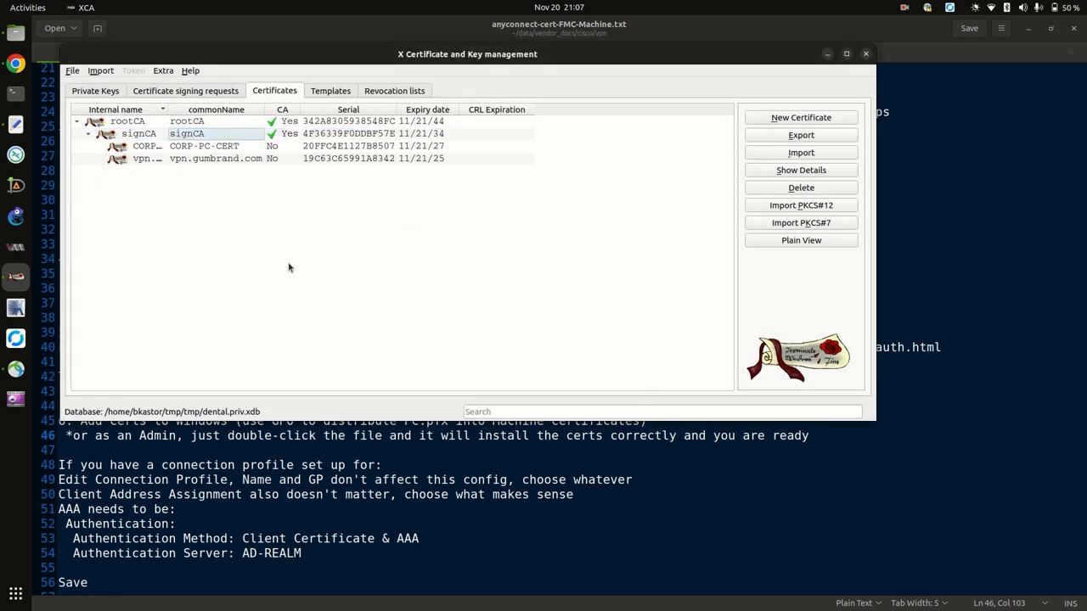
{"action": "left_click", "coordinate": [234, 148]}
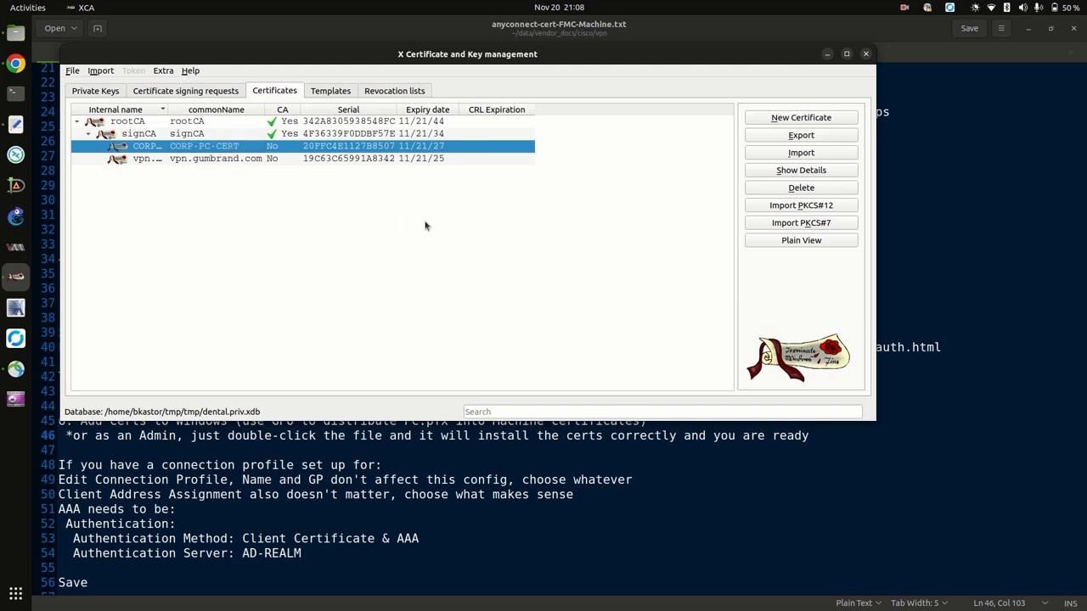
Export CORP-PC-CERT as a password-protected PKCS#12 chain, CORP-PC-CERT.pfx.
{"action": "left_click", "coordinate": [775, 139]}
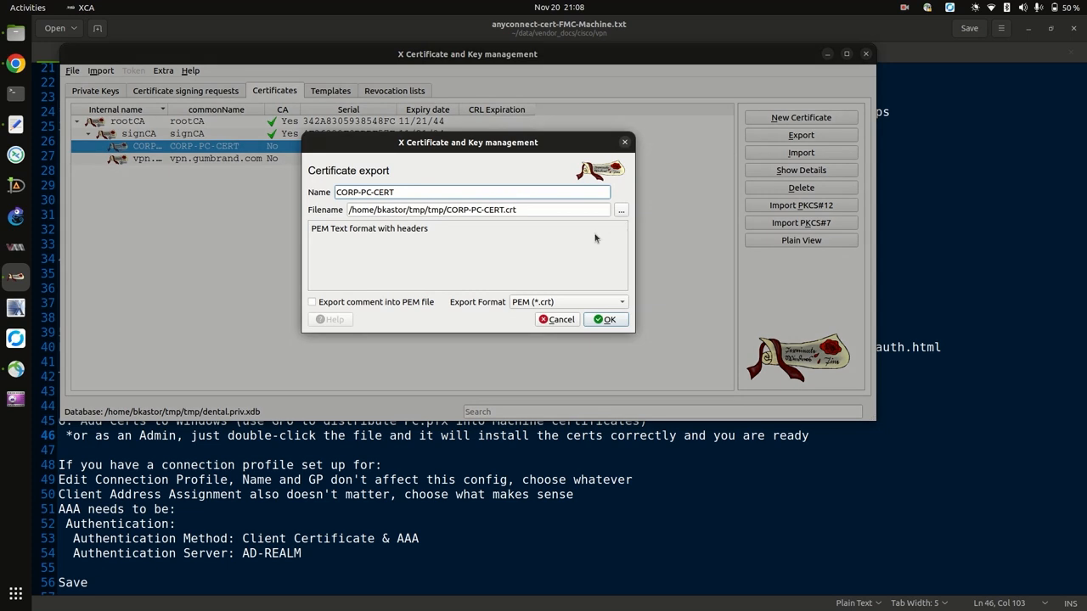
{"action": "left_click", "coordinate": [615, 304]}
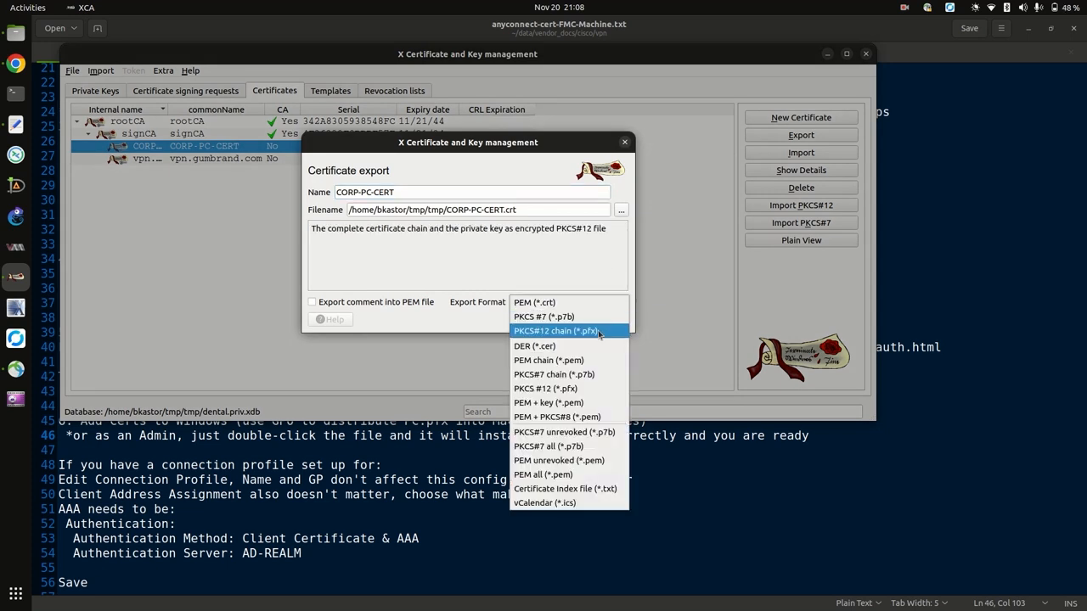
{"action": "left_click", "coordinate": [598, 334]}
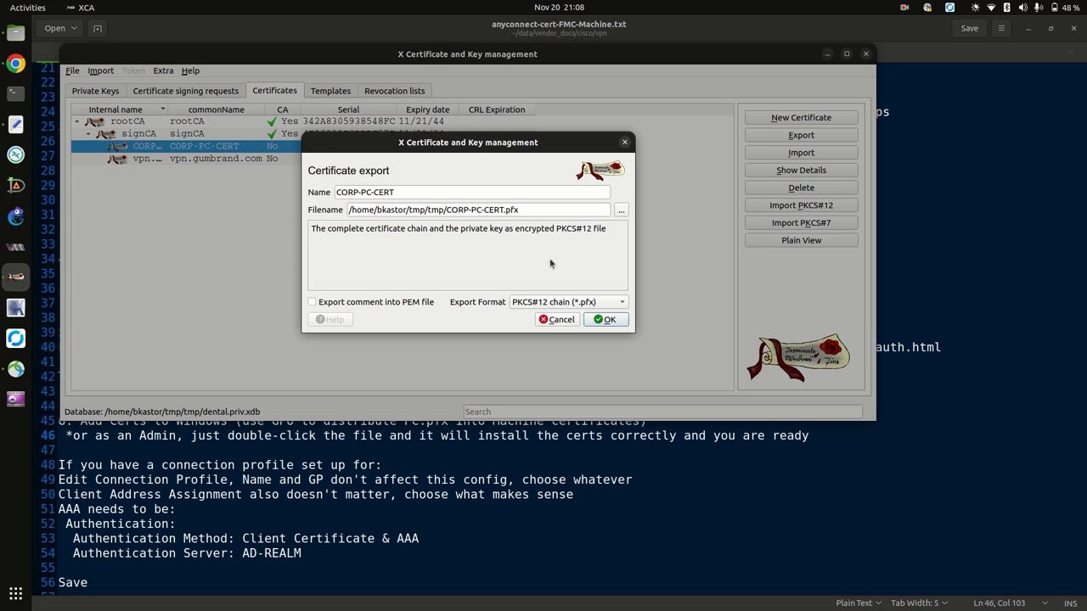
{"action": "left_click", "coordinate": [605, 319]}
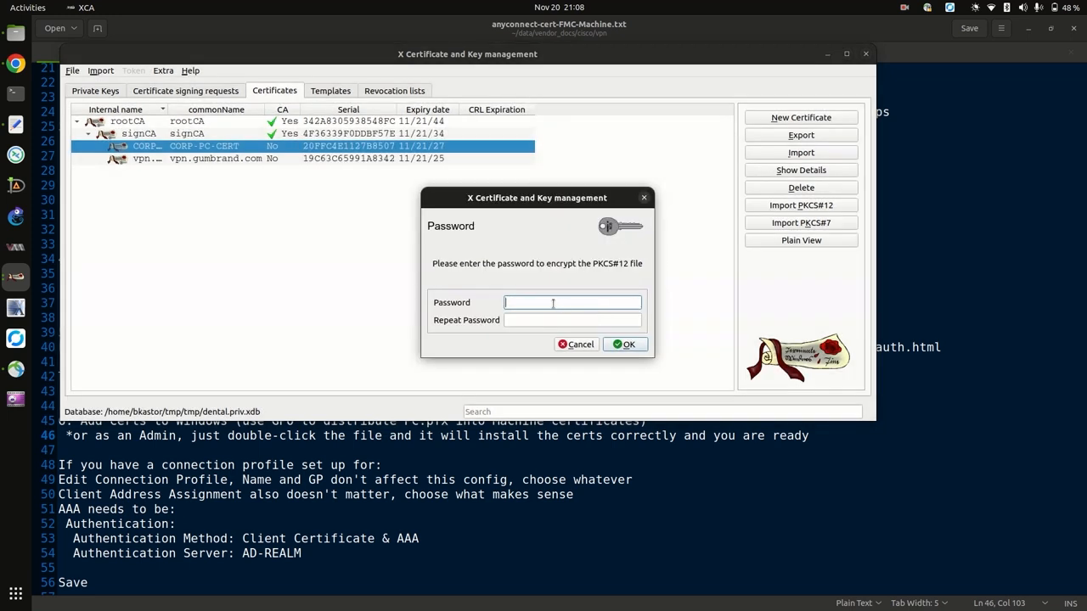
{"action": "type", "text": "•"}
{"action": "left_click", "coordinate": [545, 318]}
{"action": "type", "text": "•••••"}
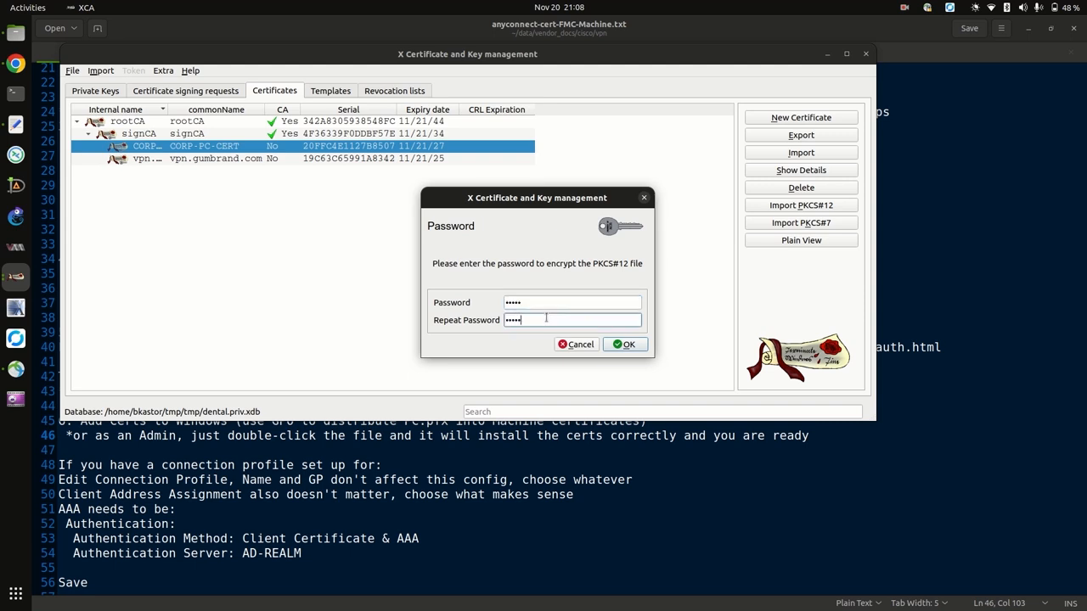
{"action": "left_click", "coordinate": [625, 344]}
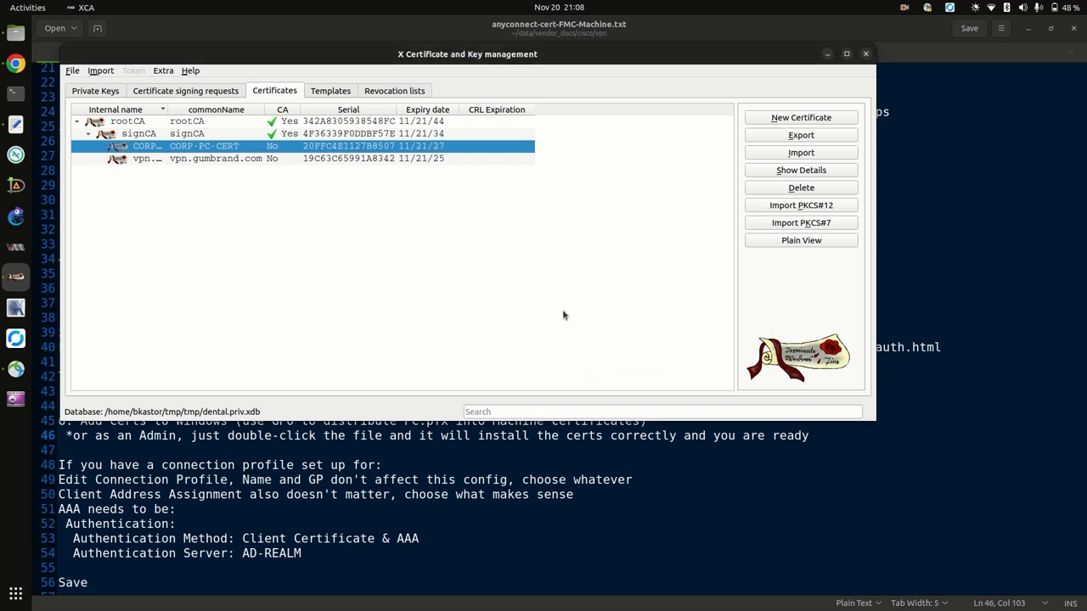
{"action": "left_click", "coordinate": [16, 34]}
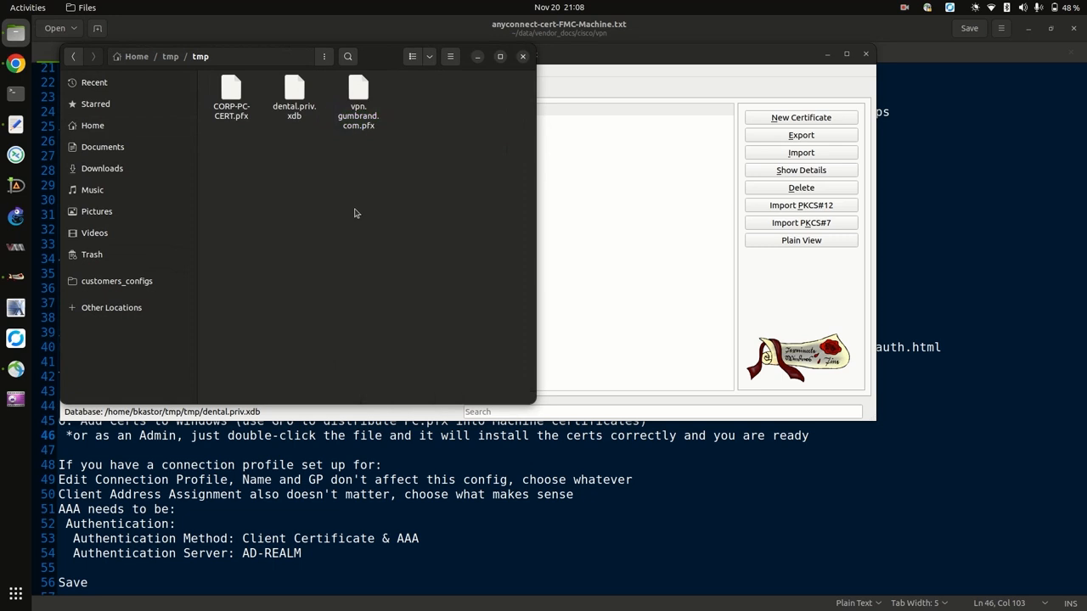
Check that CORP-PC-CERT.pfx sits in the tmp folder at 4.9 kB.
{"action": "left_click", "coordinate": [230, 99]}
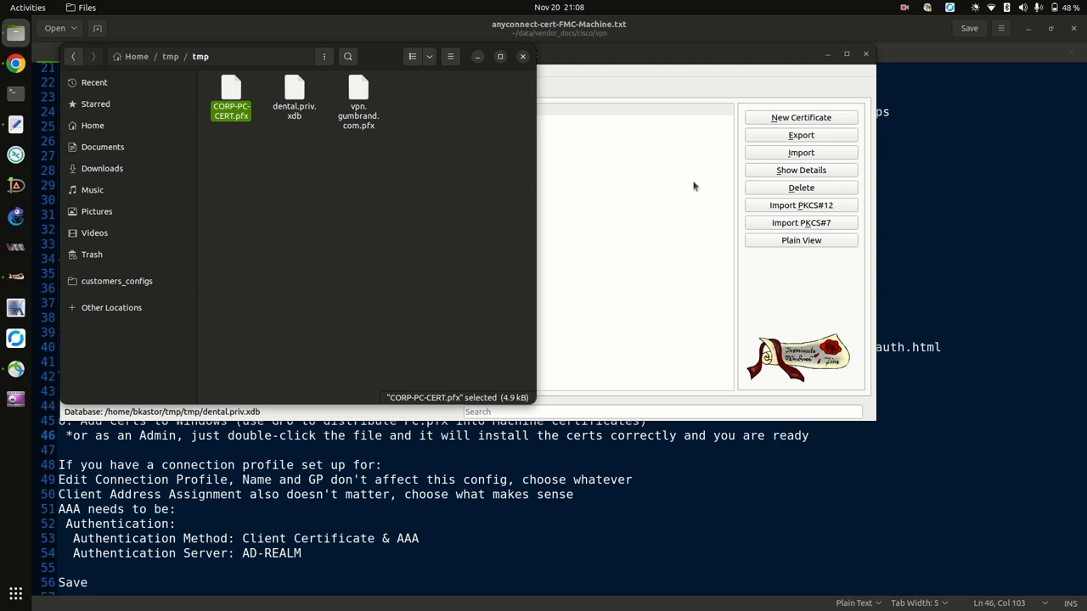
{"action": "left_click", "coordinate": [905, 10]}
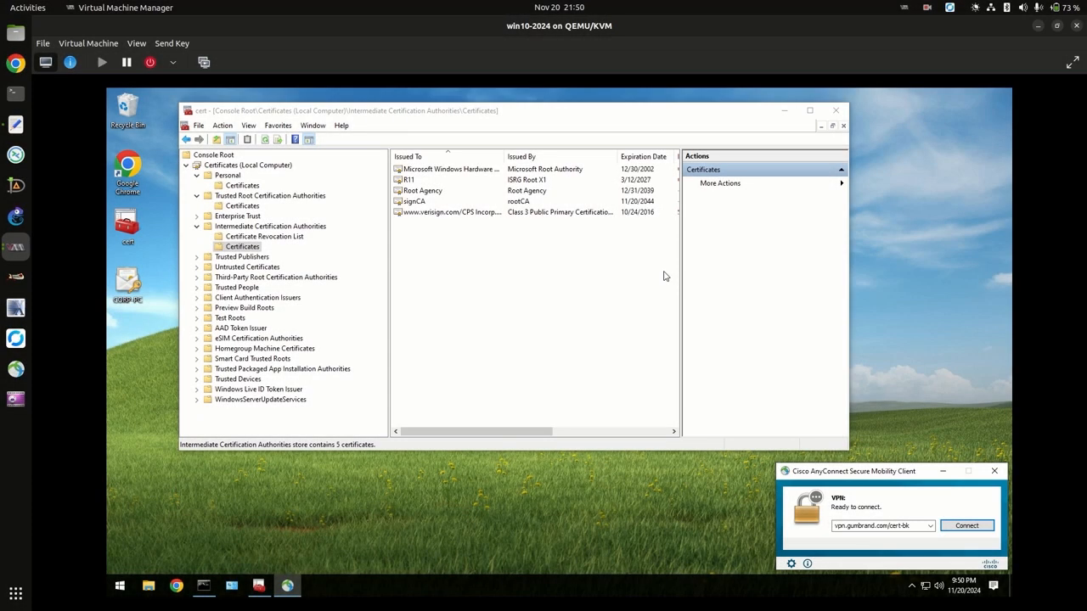
{"action": "left_click", "coordinate": [132, 289]}
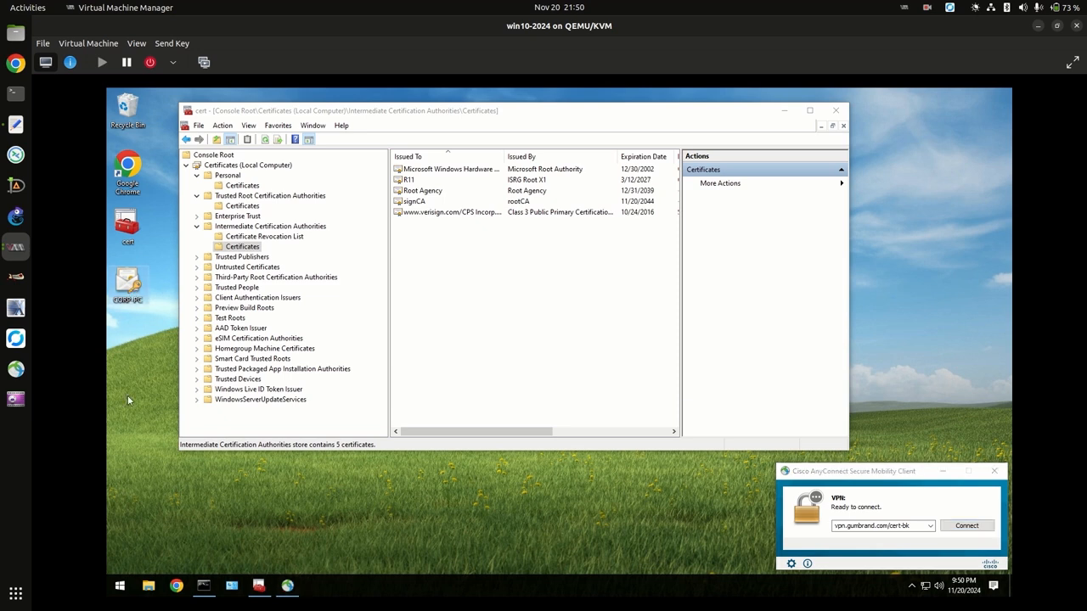
{"action": "right_click", "coordinate": [135, 291]}
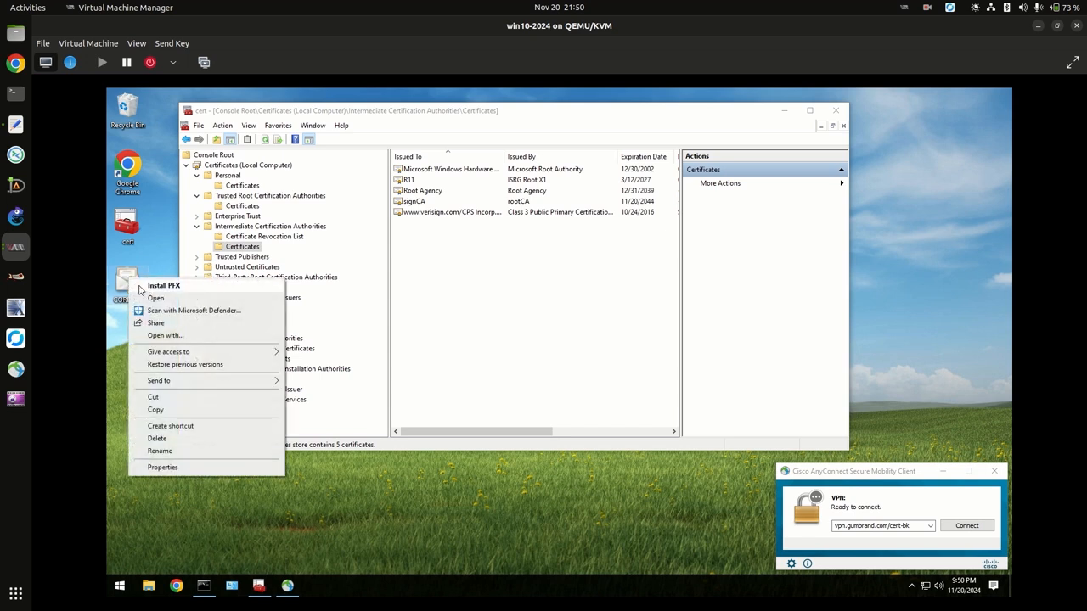
{"action": "left_click", "coordinate": [119, 293]}
{"action": "left_click", "coordinate": [528, 203]}
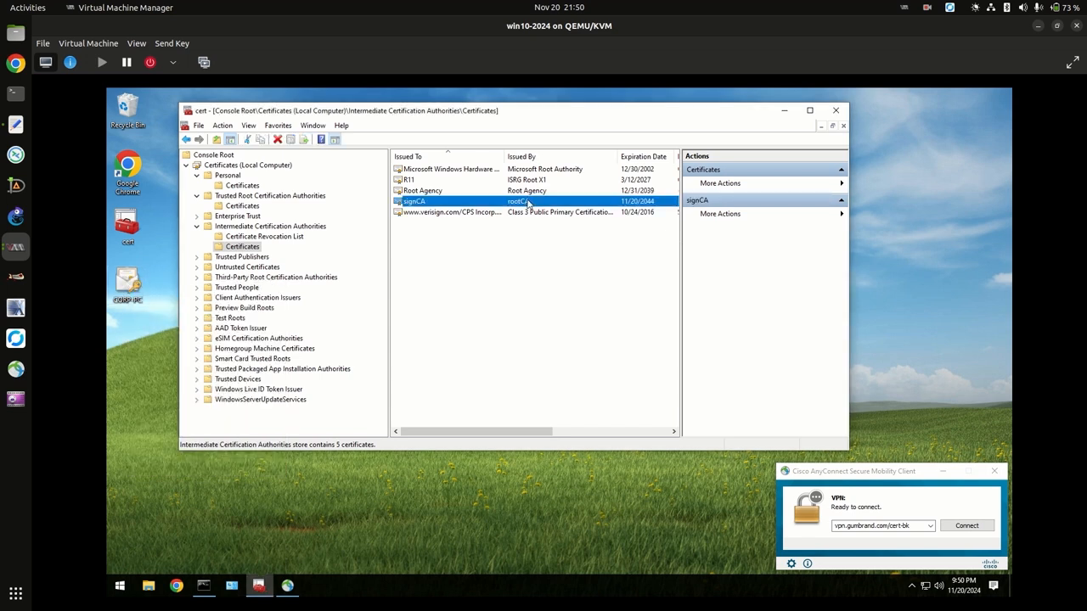
Confirm rootCA is a trusted root, then view CORP-PC in the Personal certificate store.
{"action": "left_click", "coordinate": [243, 206]}
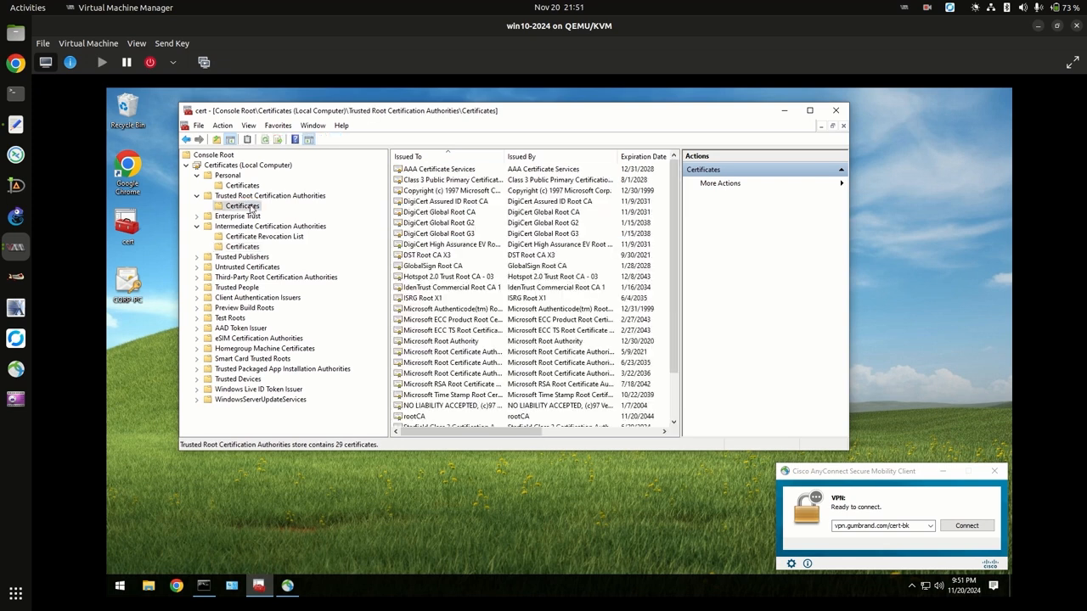
{"action": "left_click", "coordinate": [437, 417]}
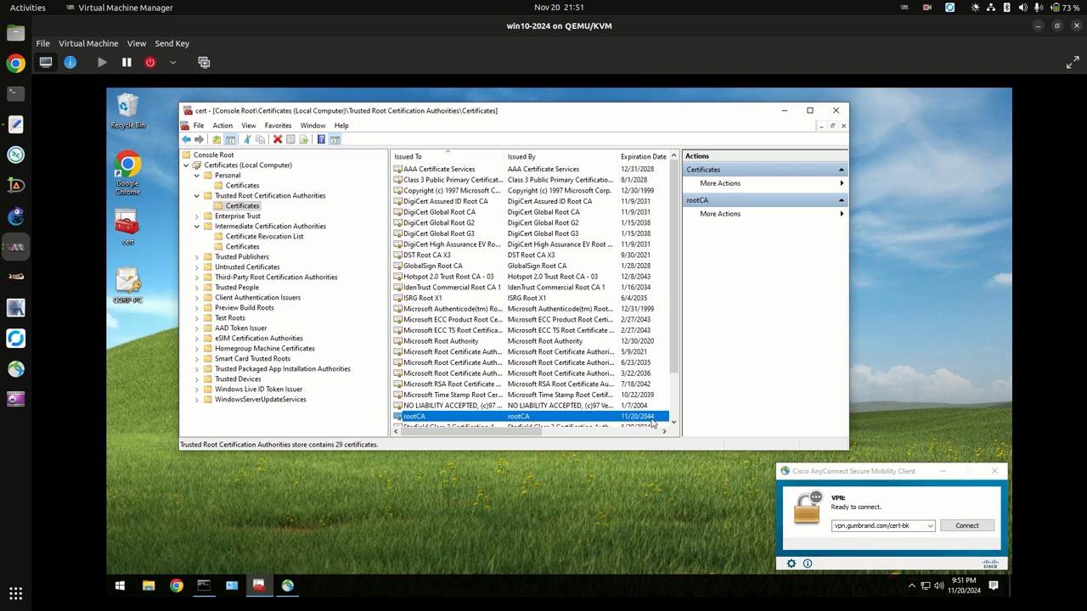
{"action": "left_click", "coordinate": [242, 187]}
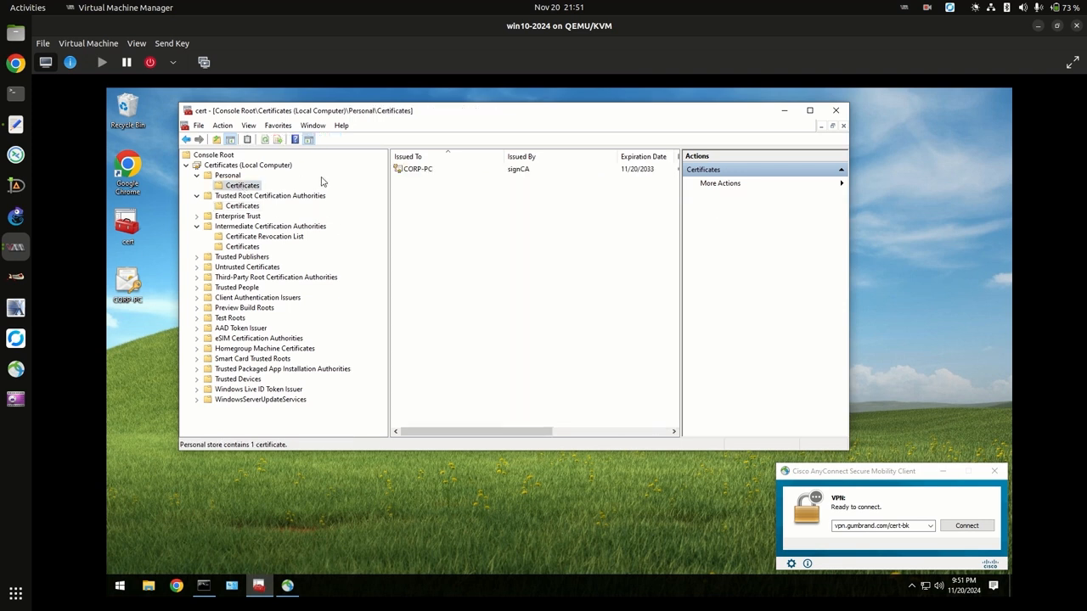
{"action": "left_click", "coordinate": [426, 172]}
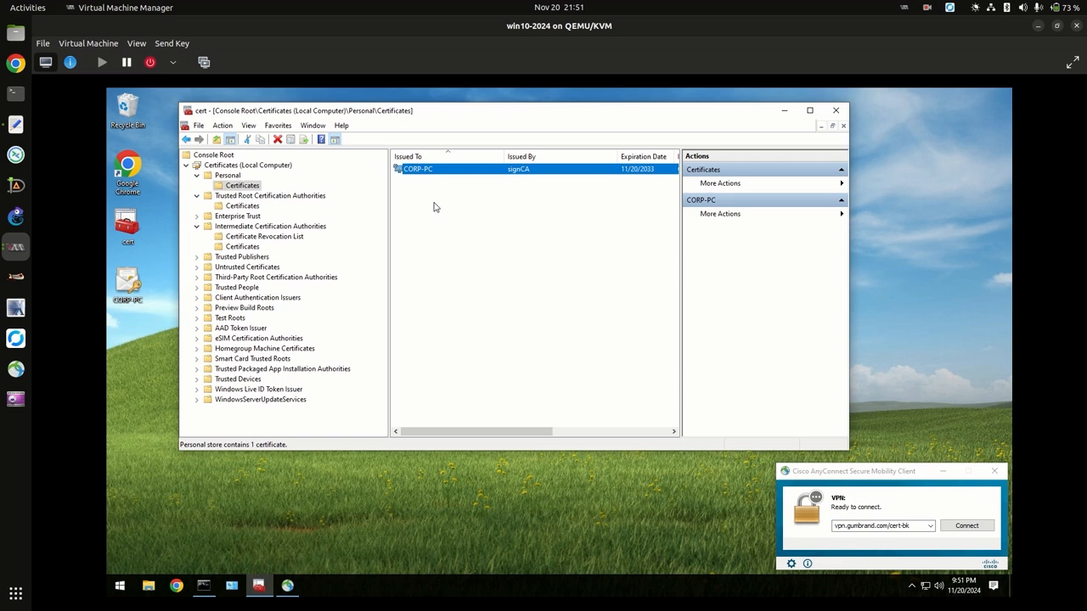
Reselect CORP-PC, issued by signCA, then pick the CORP PC certificate file on the desktop.
{"action": "left_click", "coordinate": [240, 166]}
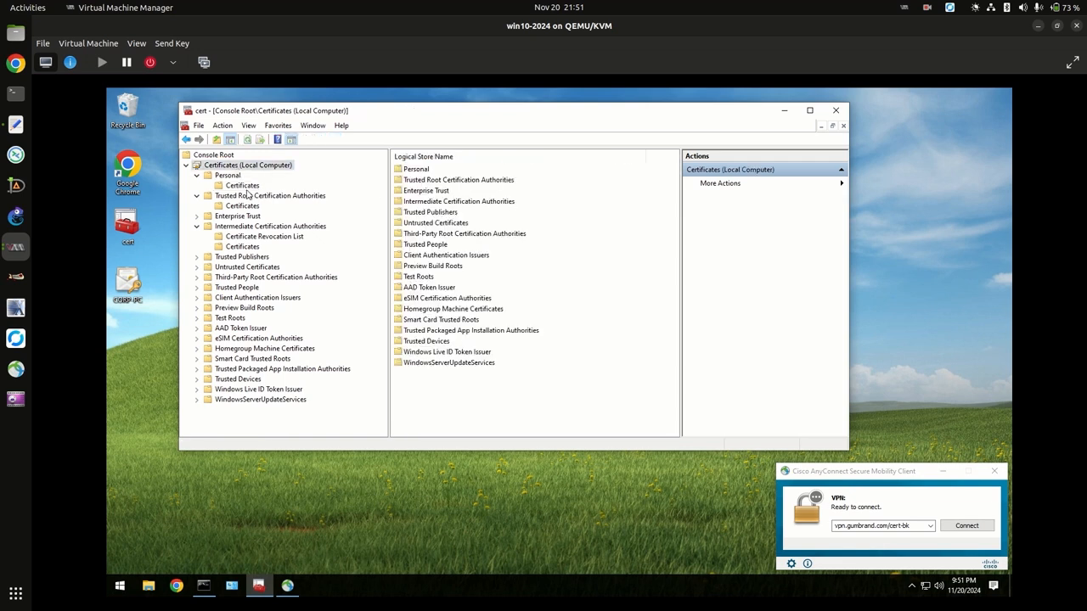
{"action": "left_click", "coordinate": [243, 187]}
{"action": "left_click", "coordinate": [419, 173]}
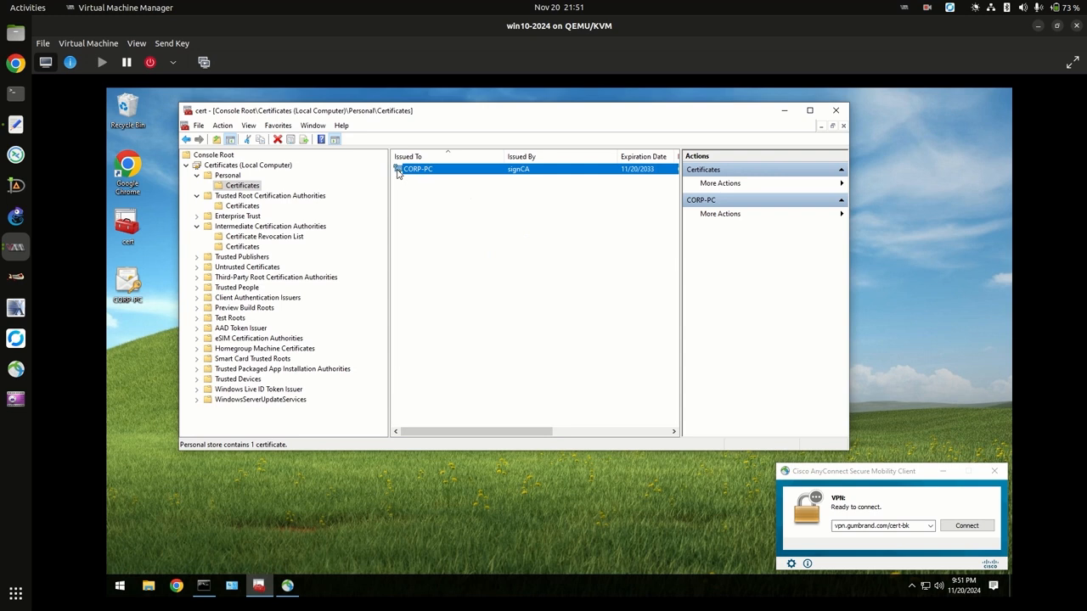
{"action": "left_click", "coordinate": [406, 202]}
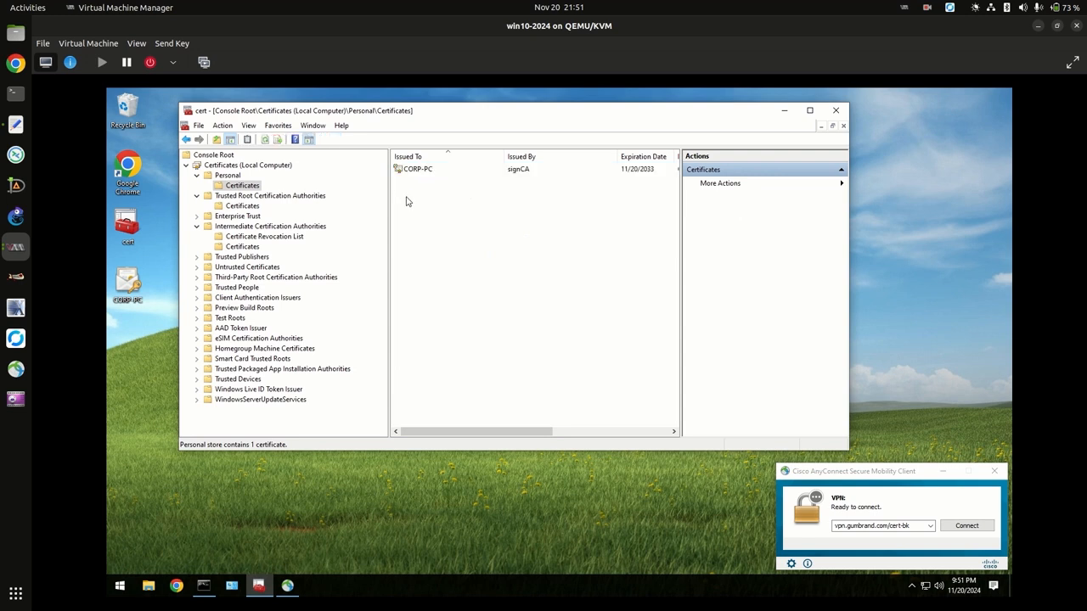
{"action": "left_click", "coordinate": [397, 170]}
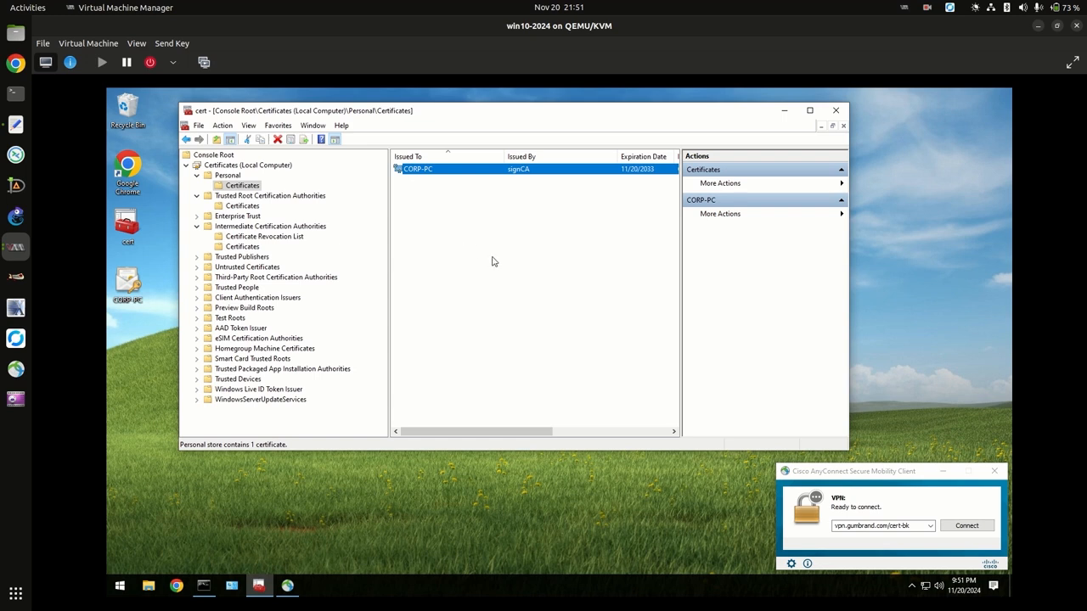
{"action": "left_click", "coordinate": [913, 527]}
{"action": "left_click", "coordinate": [129, 280]}
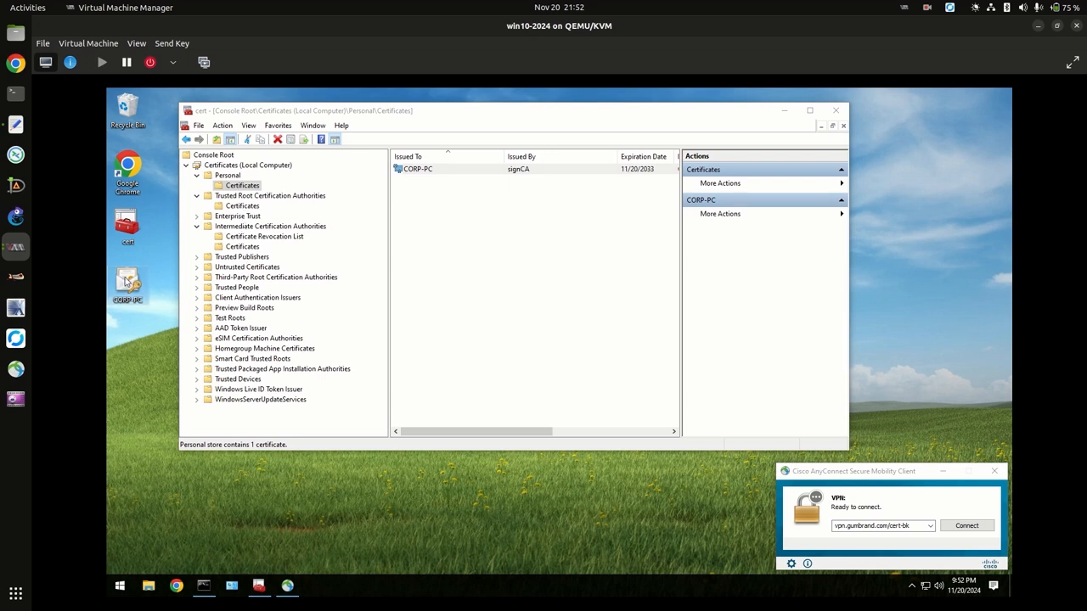
Open and dismiss the CORP-PC certificate file's context menu, then dismiss the firewall warning.
{"action": "mouse_move", "coordinate": [125, 282]}
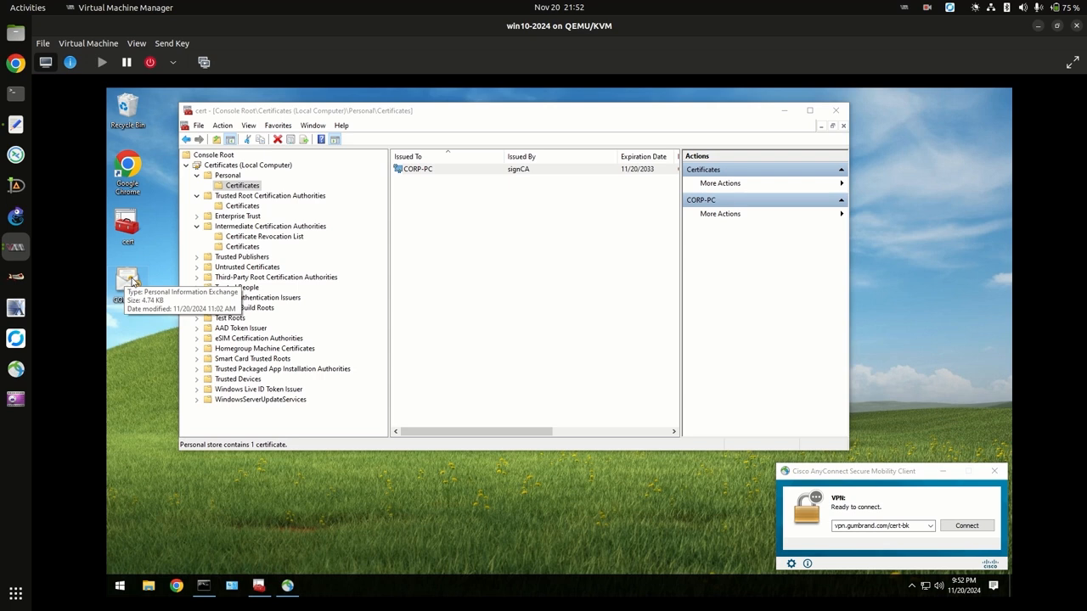
{"action": "right_click", "coordinate": [132, 282]}
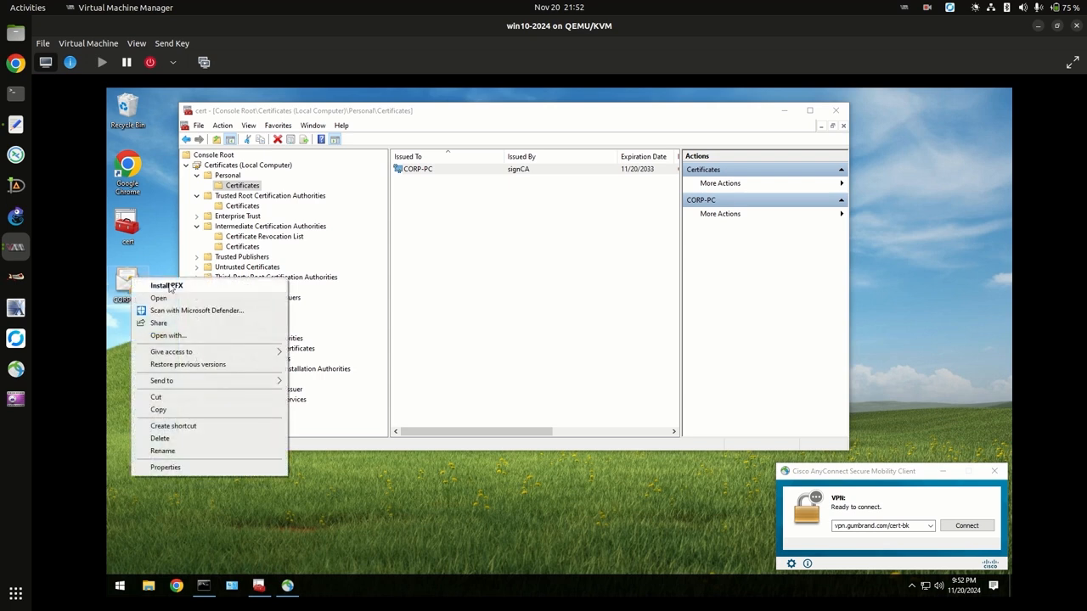
{"action": "left_click", "coordinate": [143, 258]}
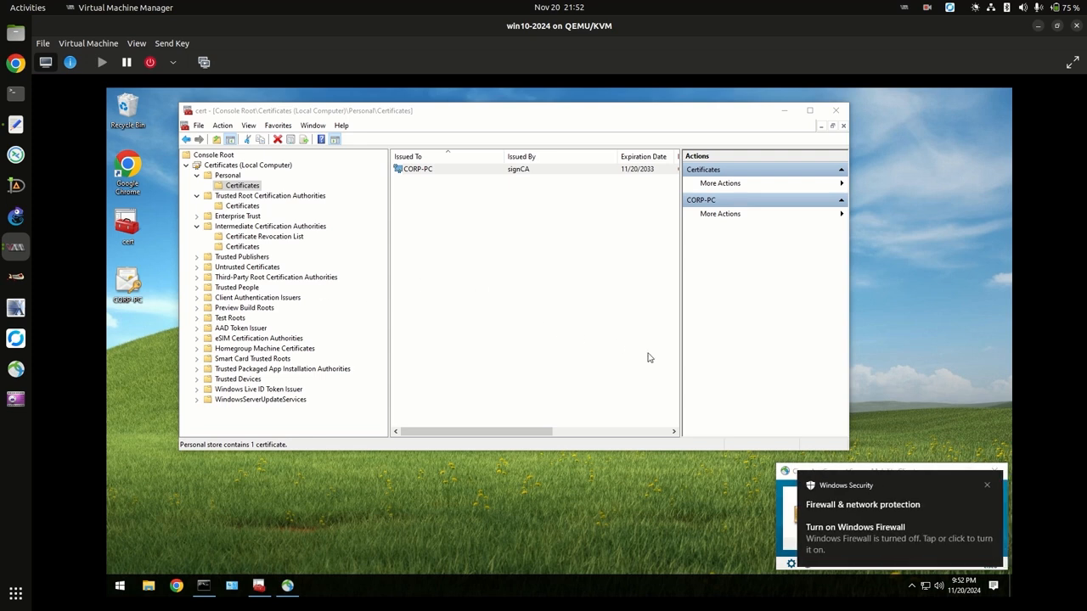
{"action": "left_click", "coordinate": [987, 486]}
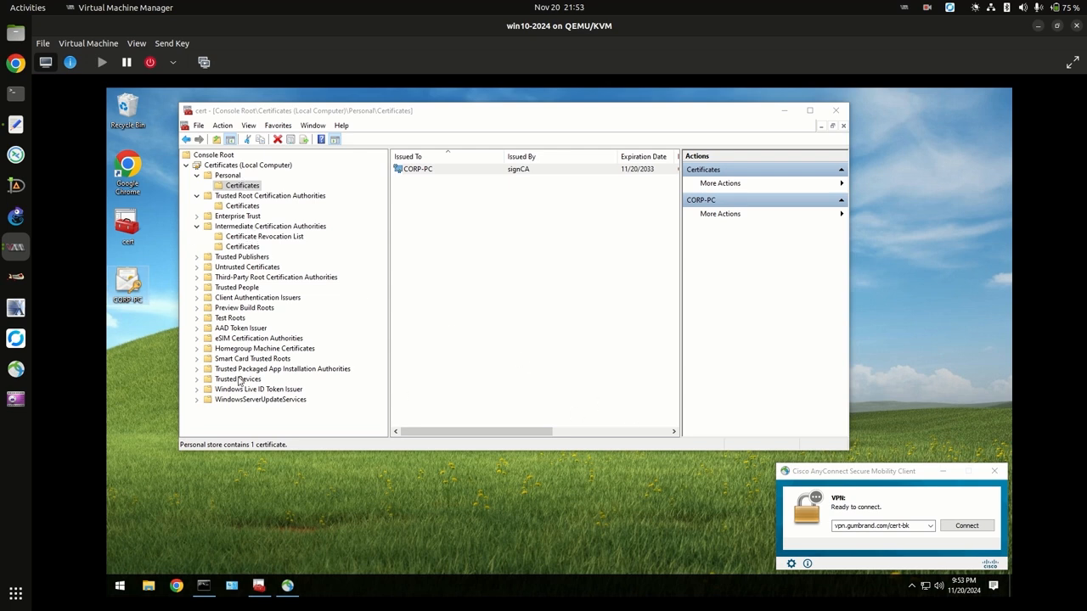
Open the recent dental.priv.xdb database in XCA and unlock it with its password.
{"action": "left_click", "coordinate": [16, 278]}
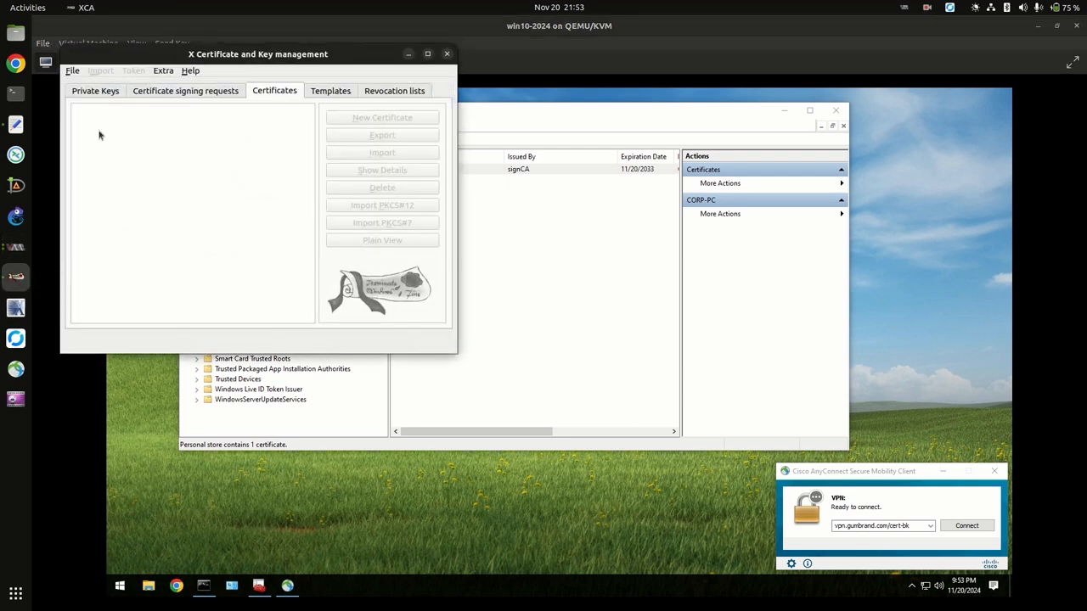
{"action": "left_click", "coordinate": [75, 71]}
{"action": "mouse_move", "coordinate": [133, 127]}
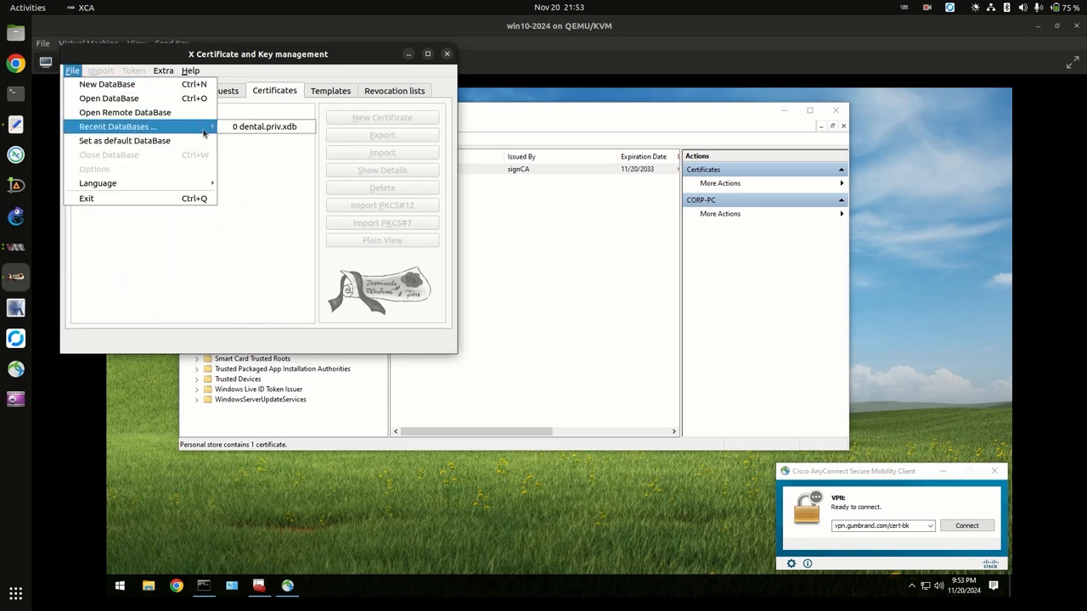
{"action": "left_click", "coordinate": [247, 126]}
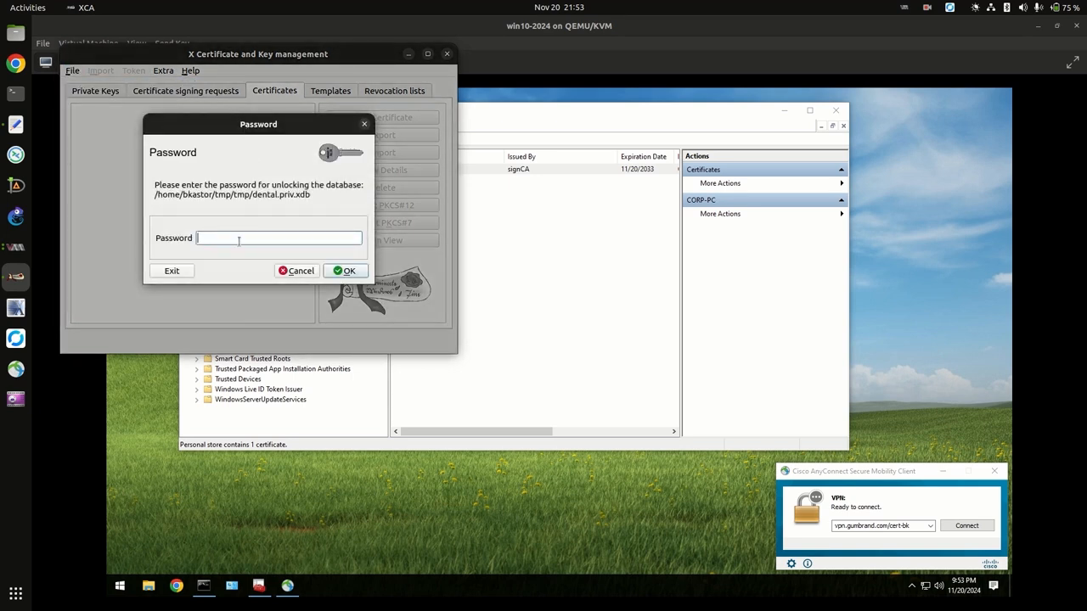
{"action": "type", "text": "******"}
{"action": "left_click", "coordinate": [345, 271]}
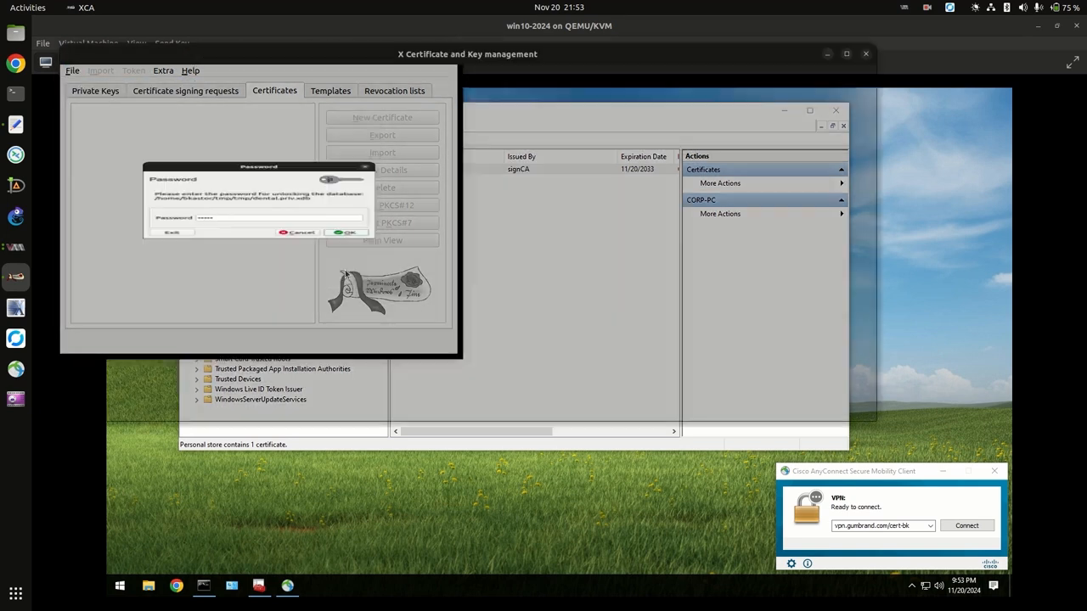
Expand rootCA and signCA to check CORP-PC-CERT, then close XCA.
{"action": "left_click", "coordinate": [77, 121]}
{"action": "left_click", "coordinate": [89, 134]}
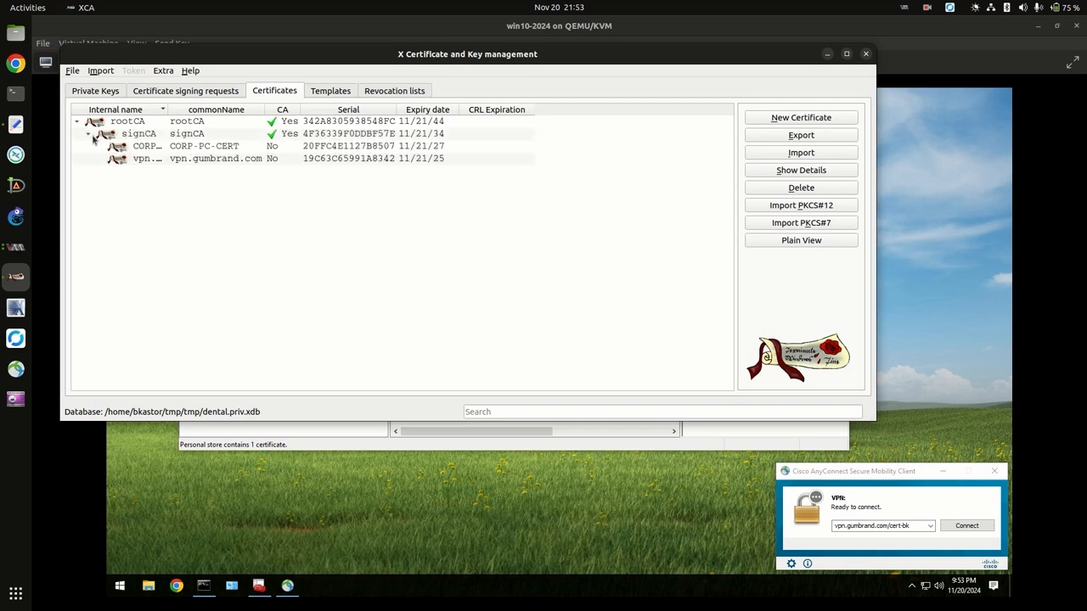
{"action": "left_click", "coordinate": [155, 149]}
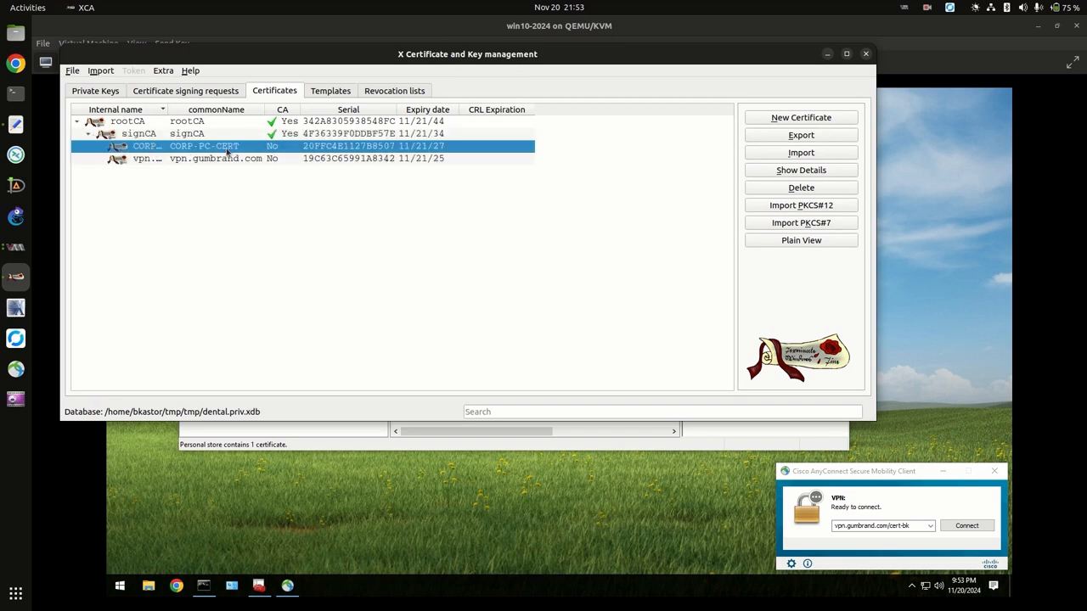
{"action": "left_click", "coordinate": [865, 55]}
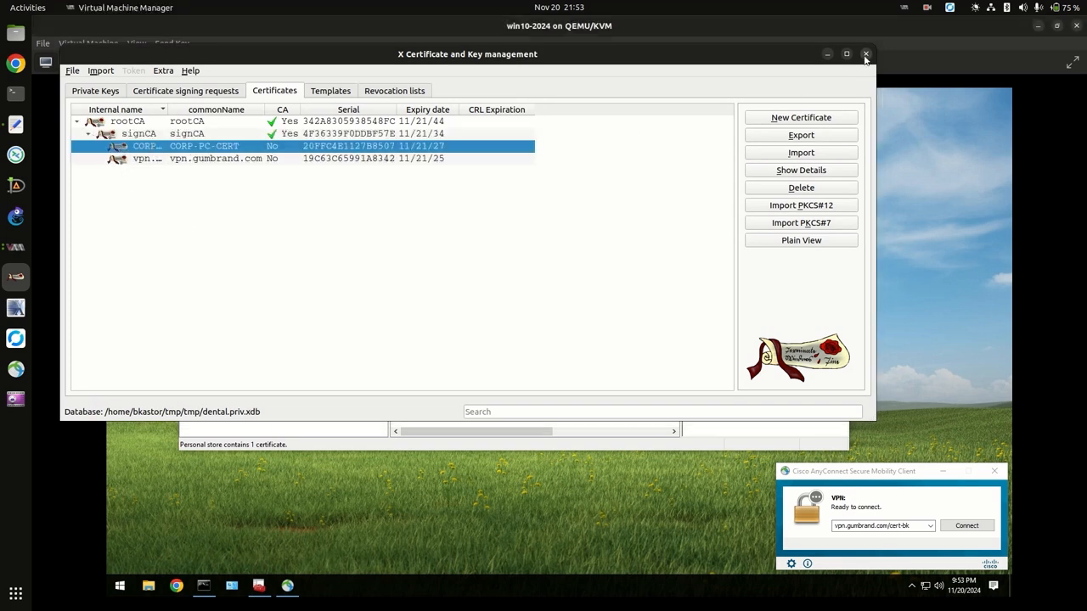
Connect to vpn.gumbrand.com/cert-bk, accepting the CORP-PC certificate and submitting the user's password.
{"action": "left_click", "coordinate": [963, 526]}
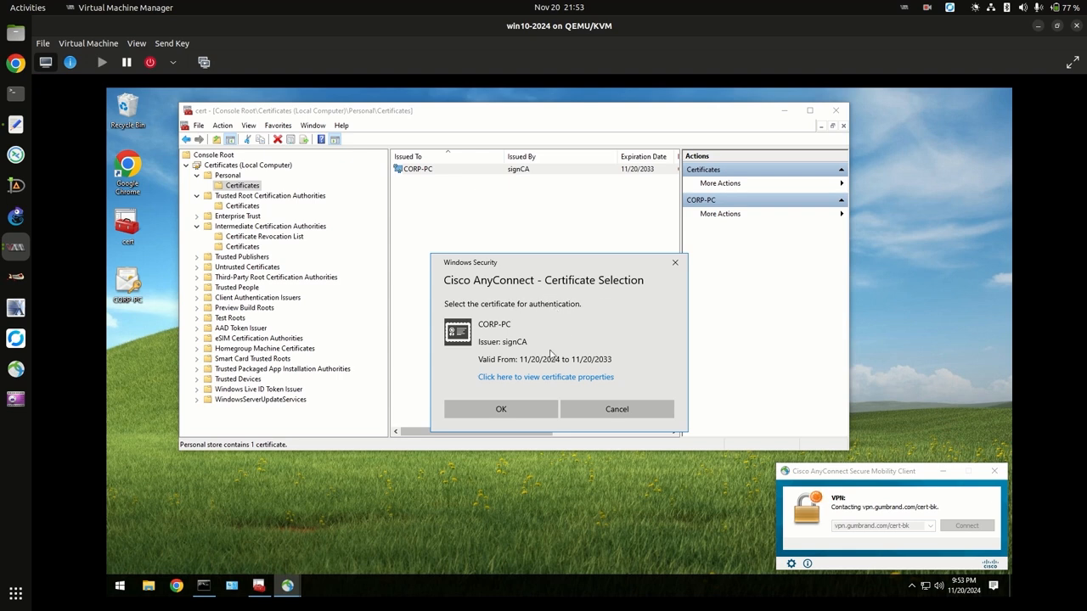
{"action": "left_click", "coordinate": [502, 409]}
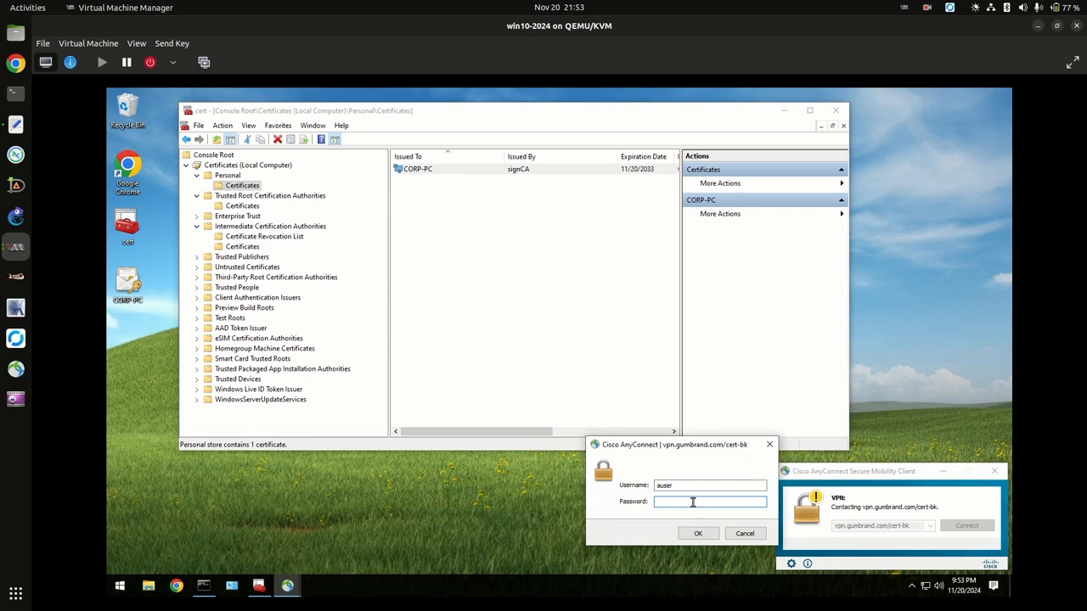
{"action": "type", "text": "********"}
{"action": "key", "text": "Return"}
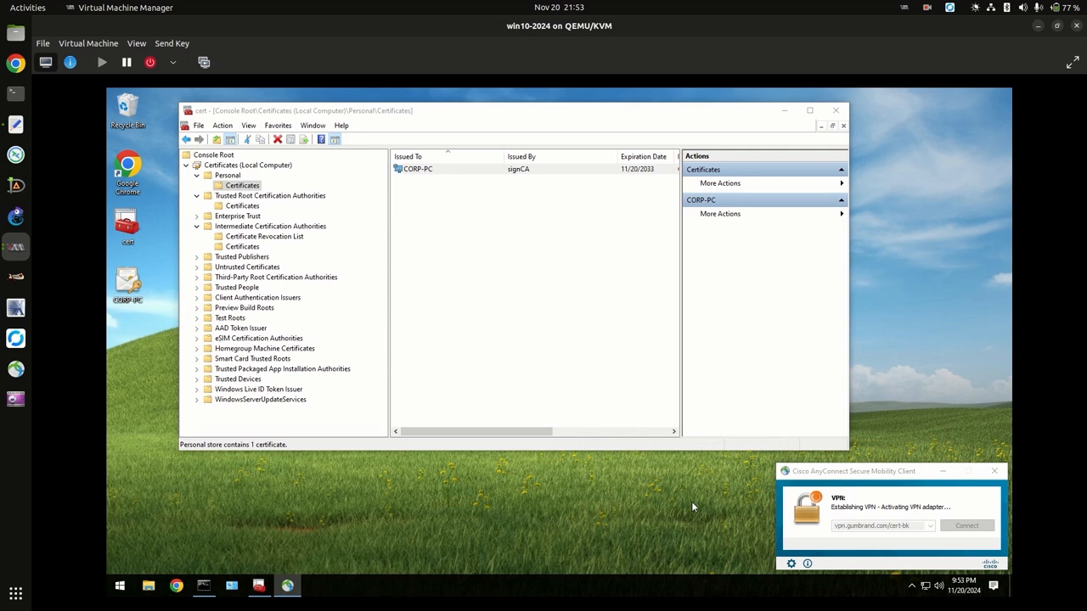
Stop the continuous ping to 10.240.8.106 with Ctrl+C and minimize the console.
{"action": "left_click", "coordinate": [203, 585]}
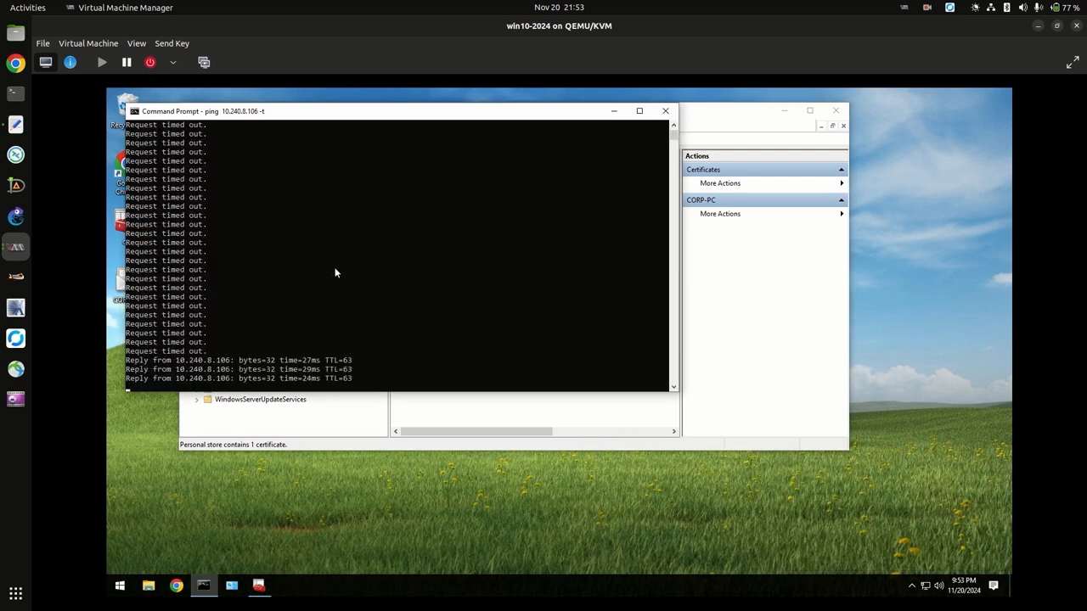
{"action": "key", "text": "ctrl+c"}
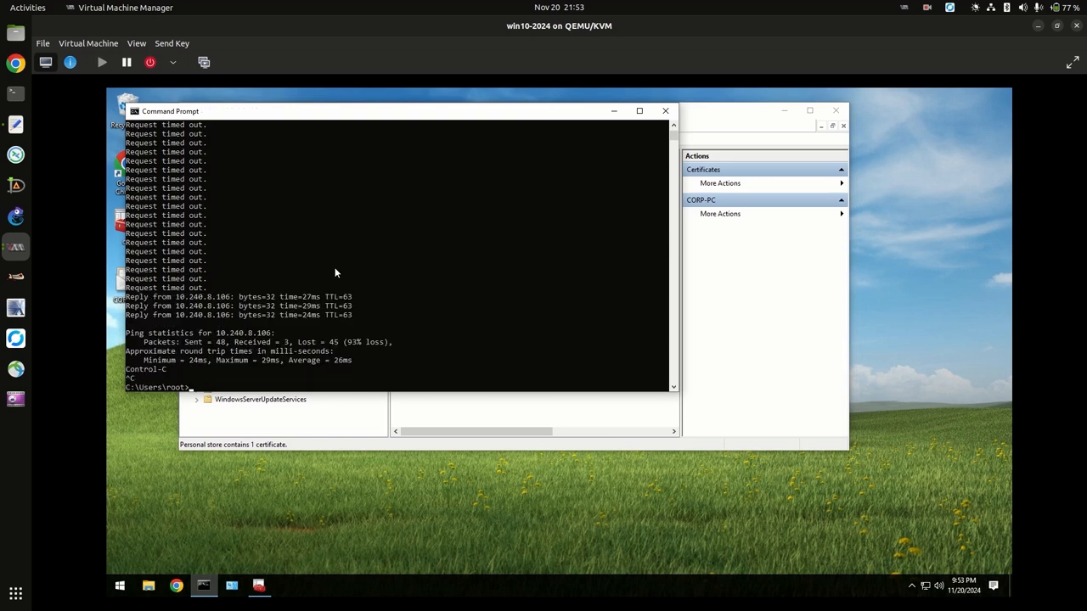
{"action": "left_click", "coordinate": [614, 112]}
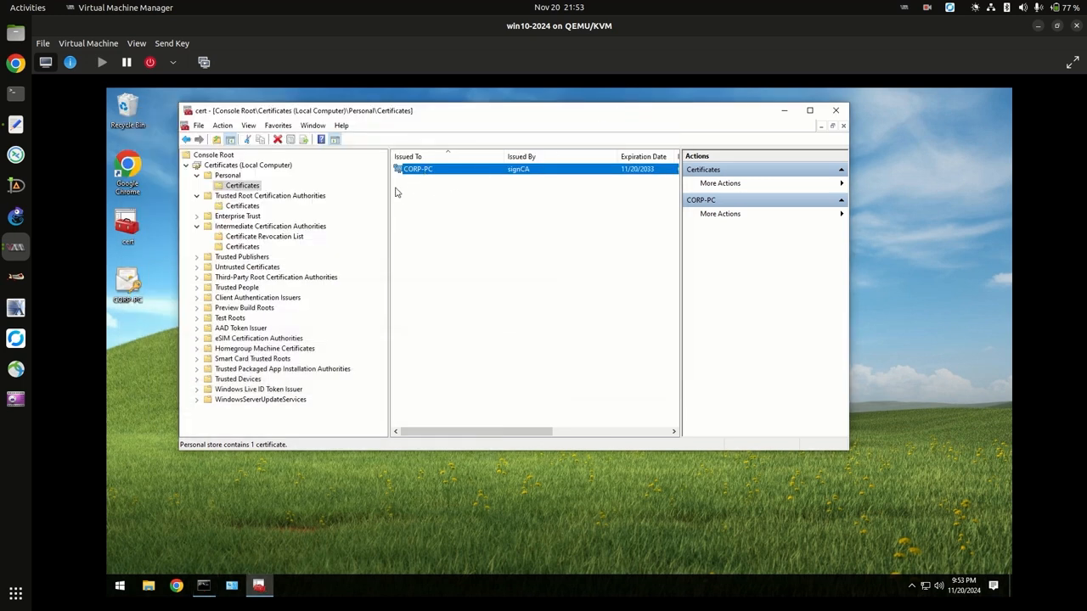
Open the CORP-PC file's context menu twice, closing it each time without choosing an option.
{"action": "right_click", "coordinate": [133, 297]}
{"action": "left_click", "coordinate": [153, 259]}
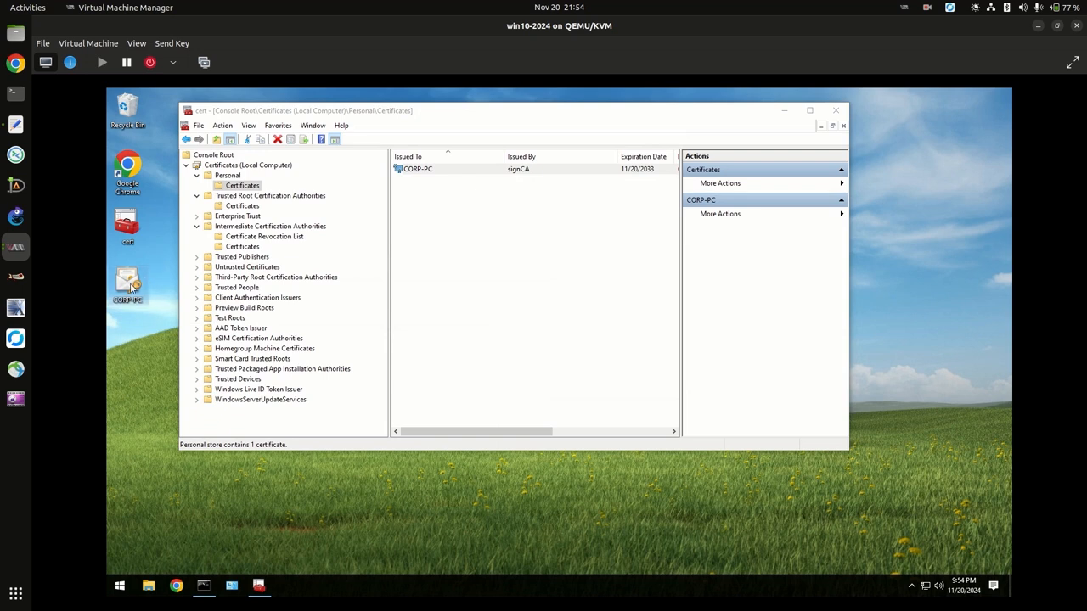
{"action": "right_click", "coordinate": [130, 289]}
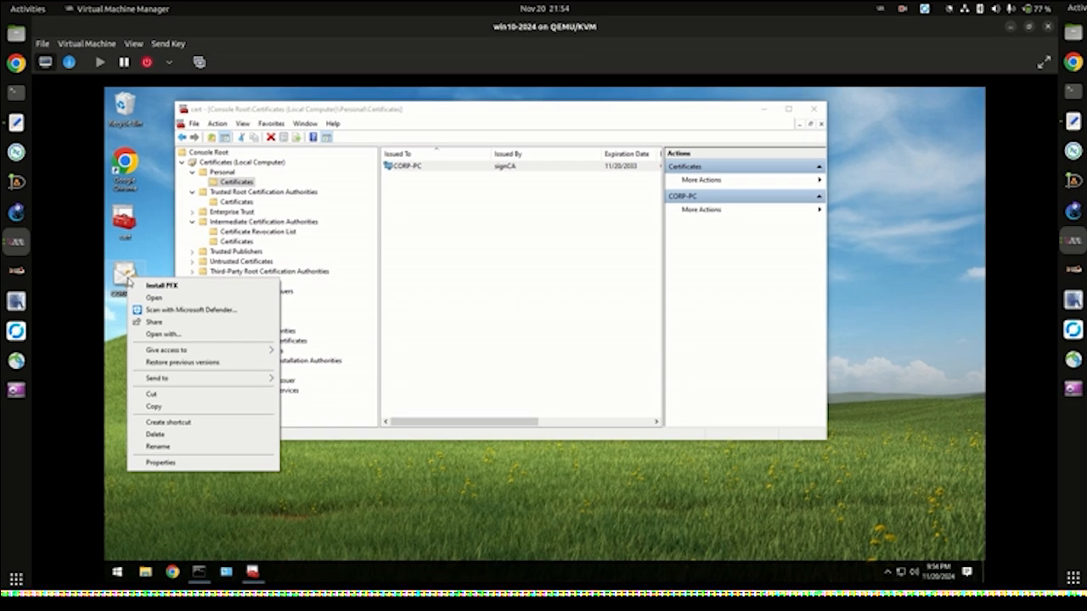
{"action": "left_click", "coordinate": [162, 286]}
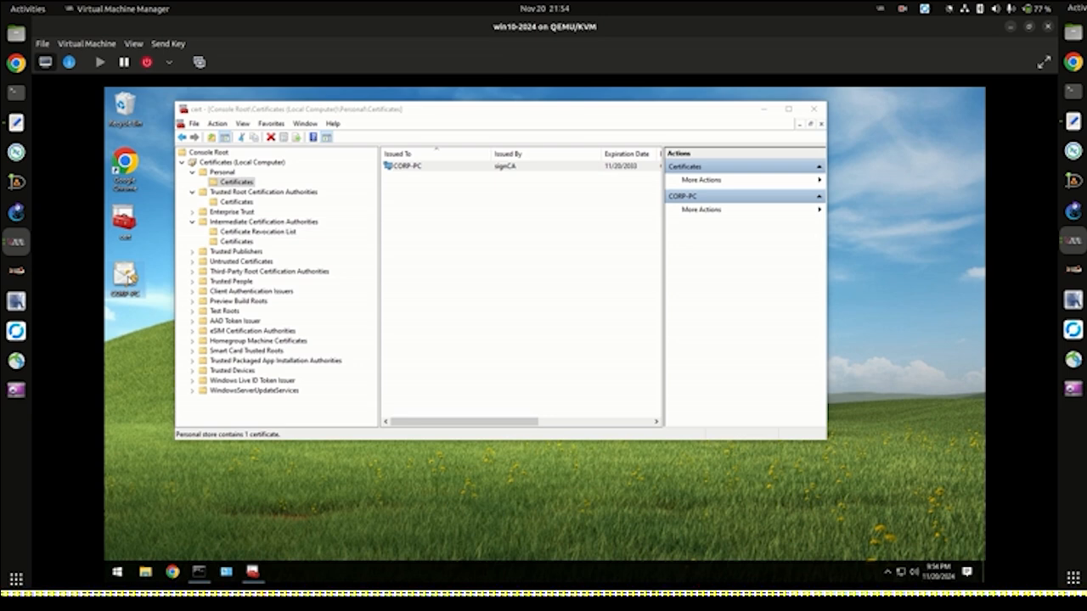
{"action": "left_click", "coordinate": [902, 10]}
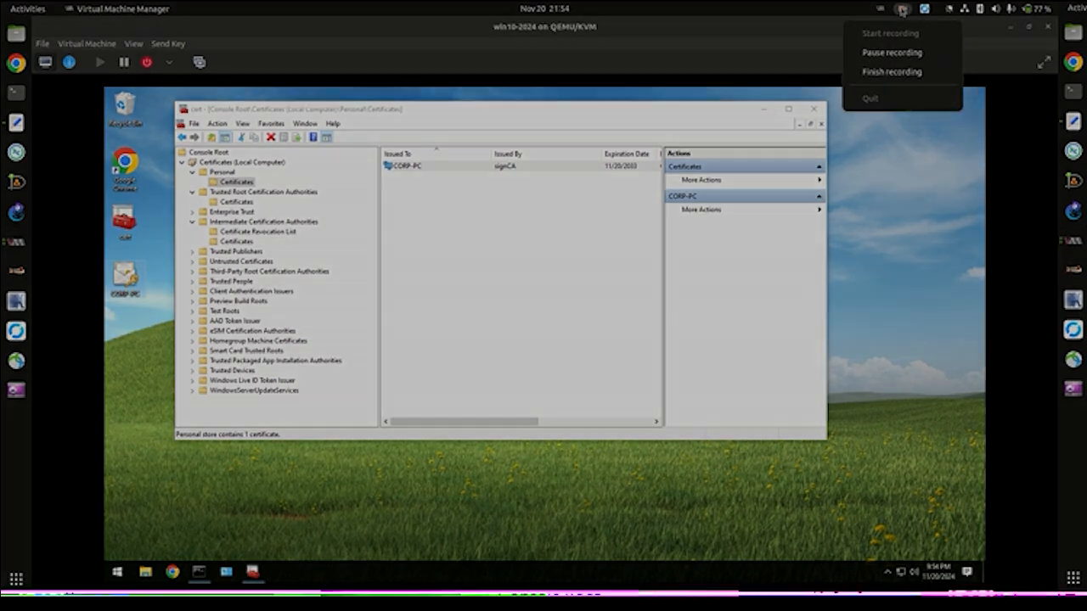